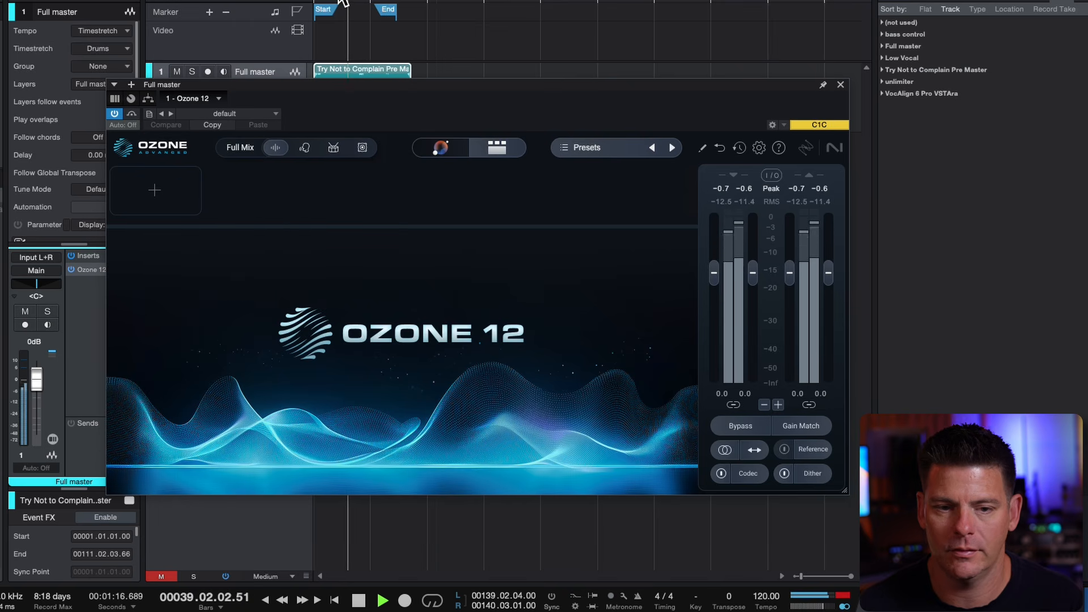
Run the Auto-Master assistant on the full master while the song plays from bar 33, and stop playback once the analysis is done
{"action": "left_click", "coordinate": [338, 1]}
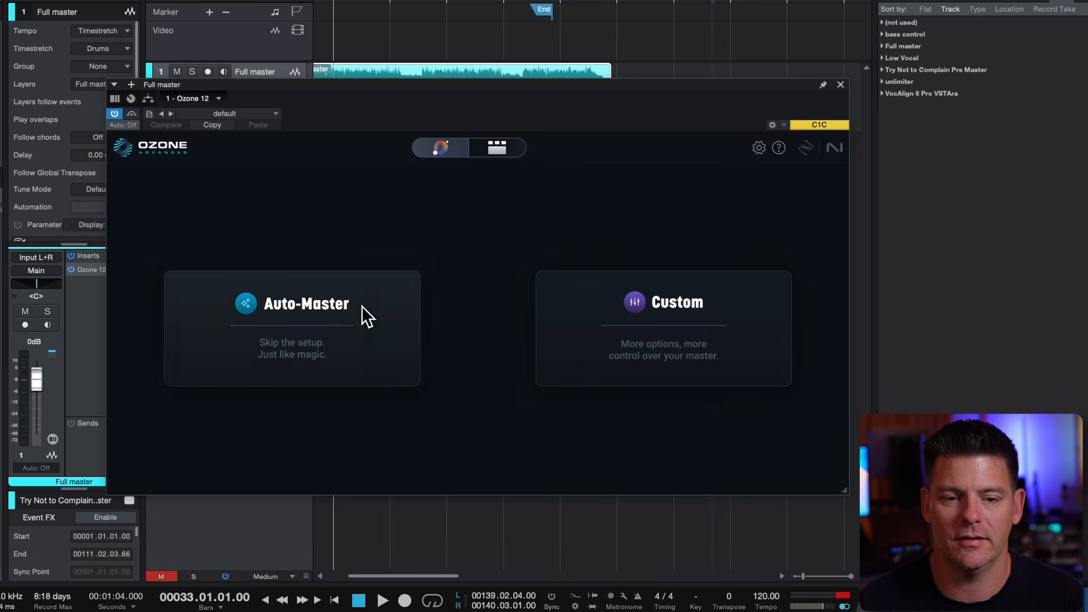
{"action": "left_click", "coordinate": [353, 318]}
{"action": "key", "text": "space"}
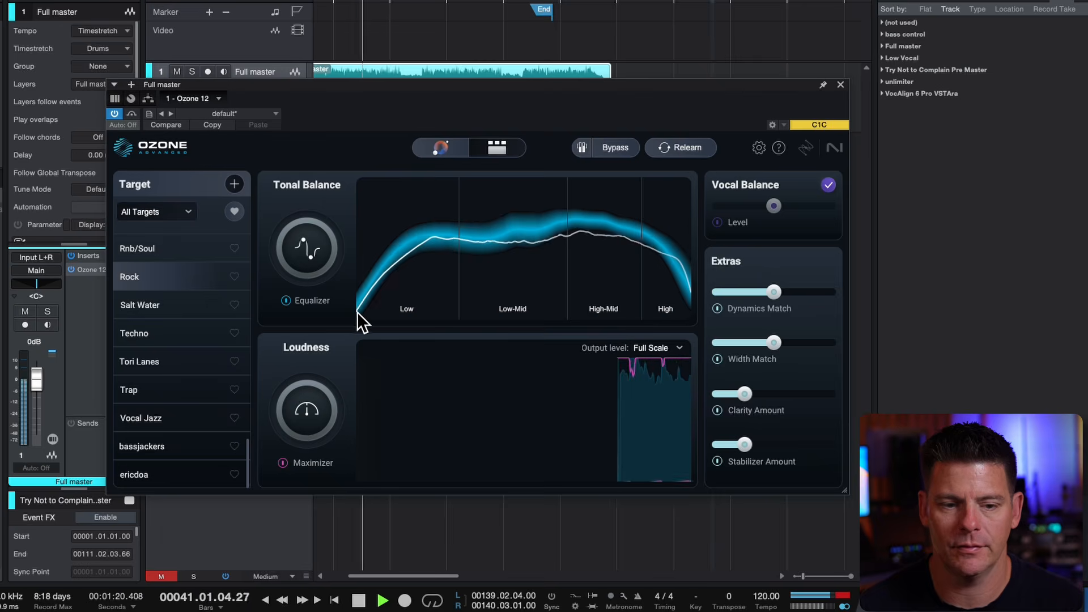
{"action": "key", "text": "space"}
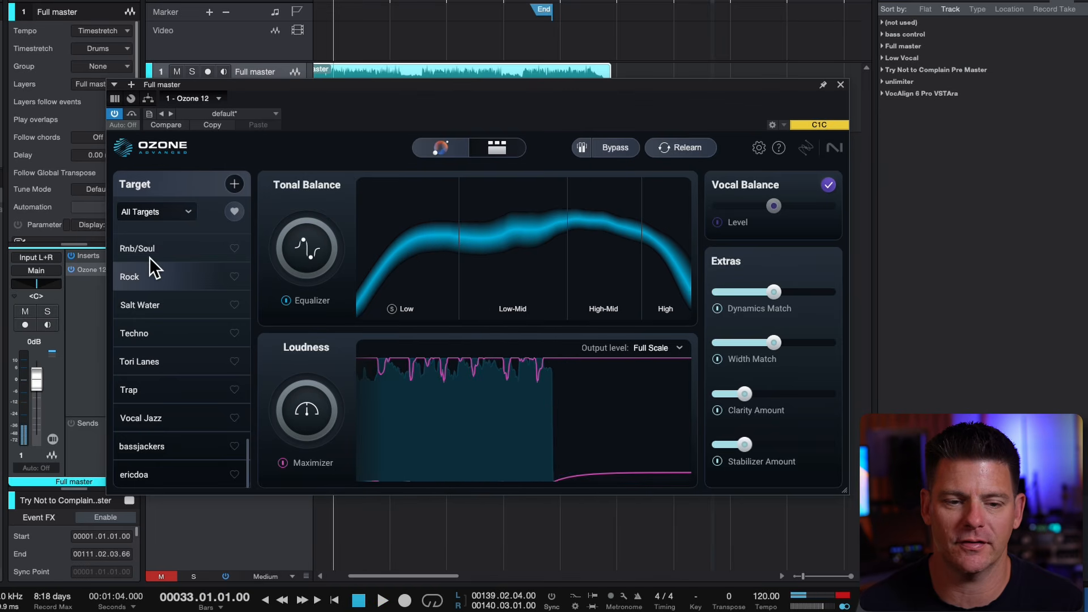
Examine the settings of each module in the generated chain, from Equalizer 1, Impact and Imager through Clarity, Stabilizer and Dynamic EQ to Maximizer
{"action": "left_click", "coordinate": [476, 140]}
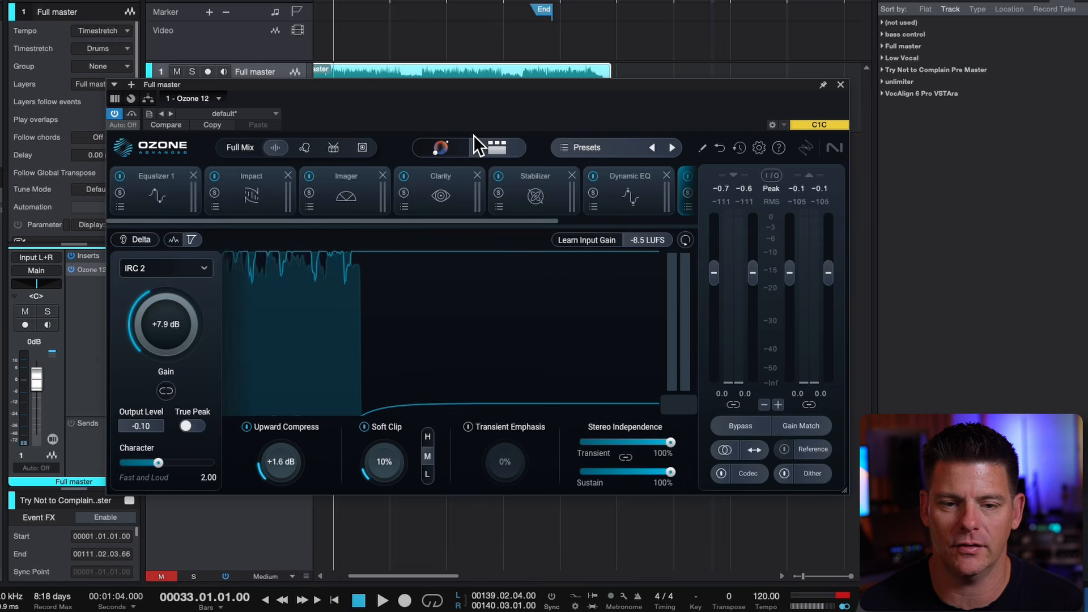
{"action": "scroll", "coordinate": [172, 212], "scroll_direction": "right", "scroll_amount": 2}
{"action": "scroll", "coordinate": [218, 209], "scroll_direction": "left", "scroll_amount": 2}
{"action": "left_click", "coordinate": [163, 179]}
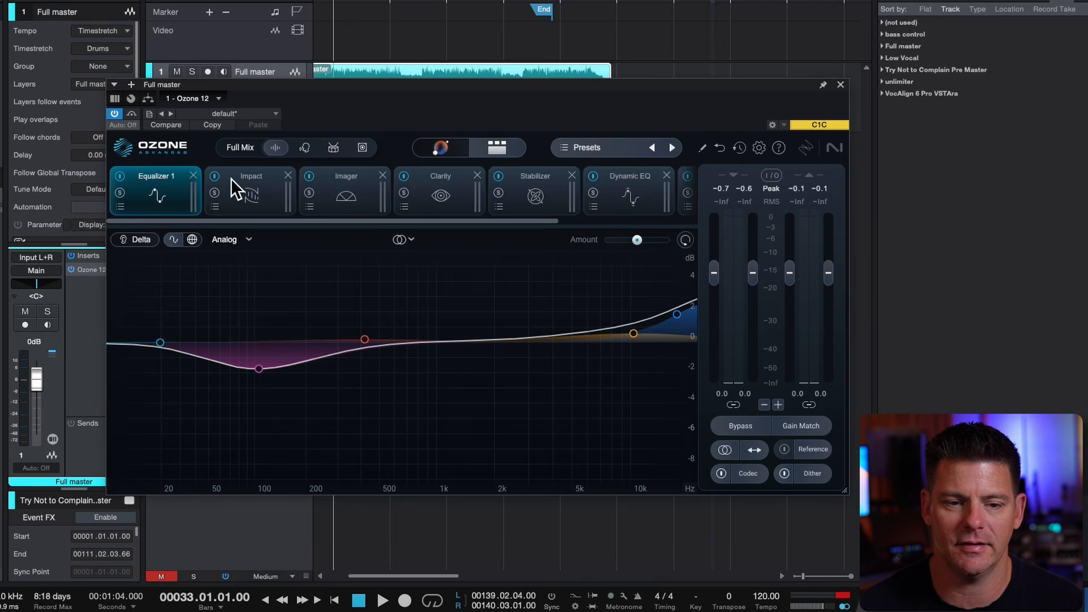
{"action": "left_click", "coordinate": [248, 181]}
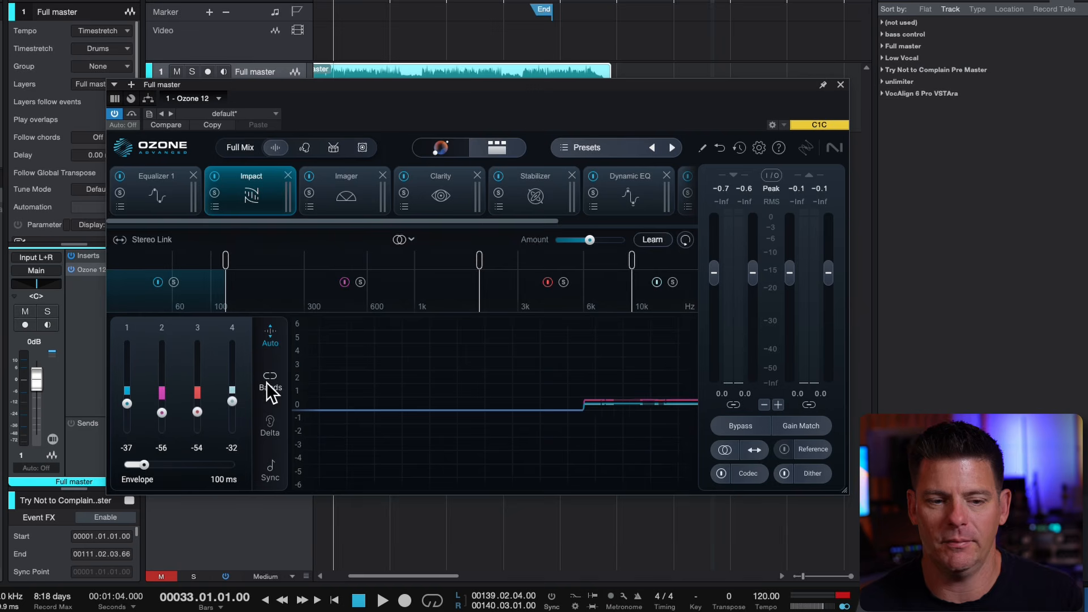
{"action": "left_click", "coordinate": [348, 173]}
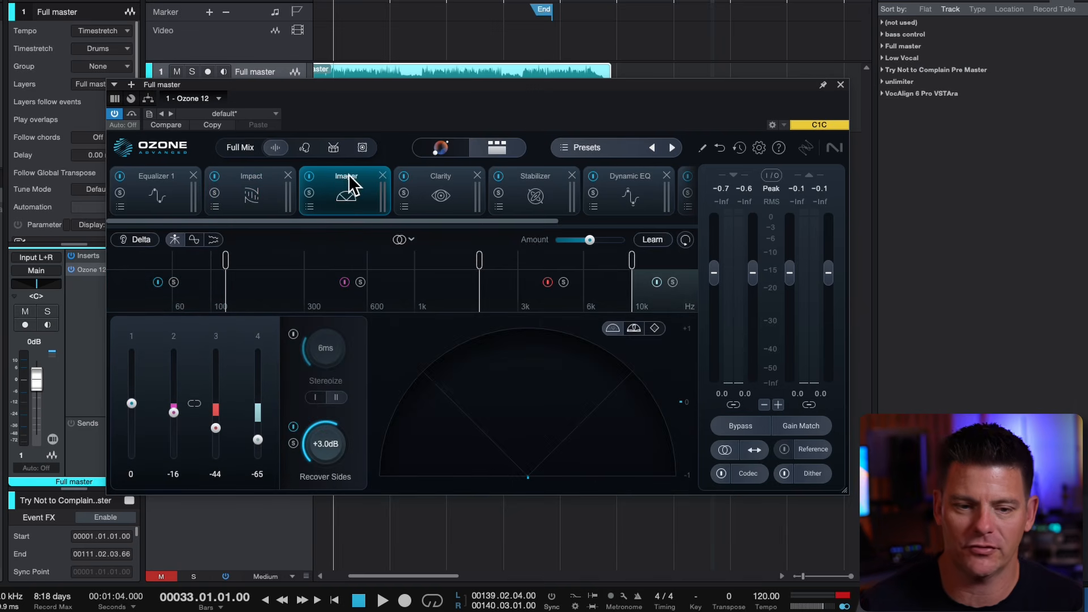
{"action": "left_click", "coordinate": [443, 178]}
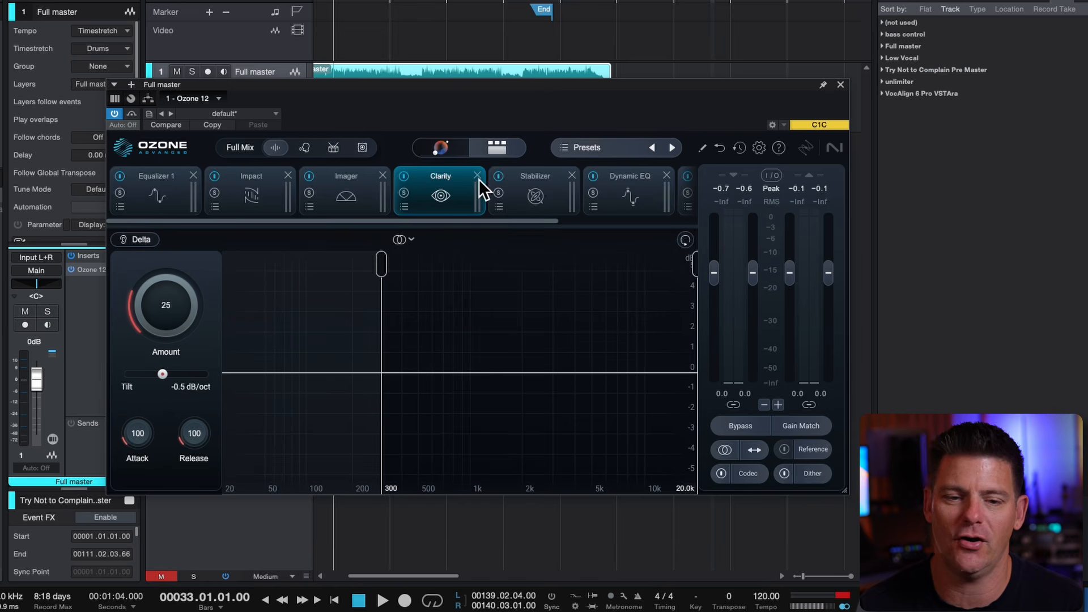
{"action": "left_click", "coordinate": [513, 190]}
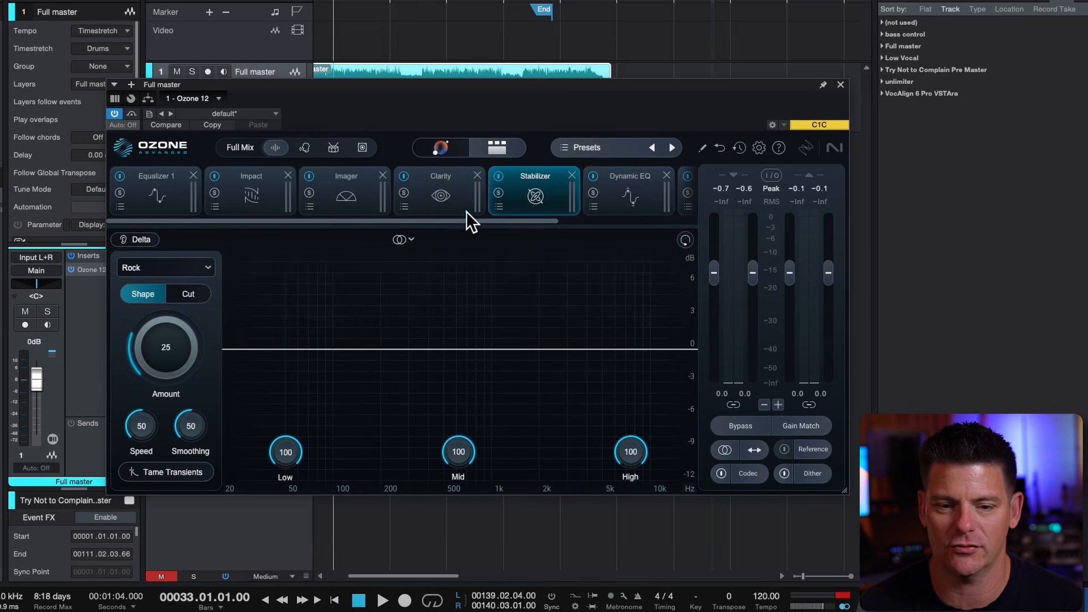
{"action": "left_click", "coordinate": [645, 181]}
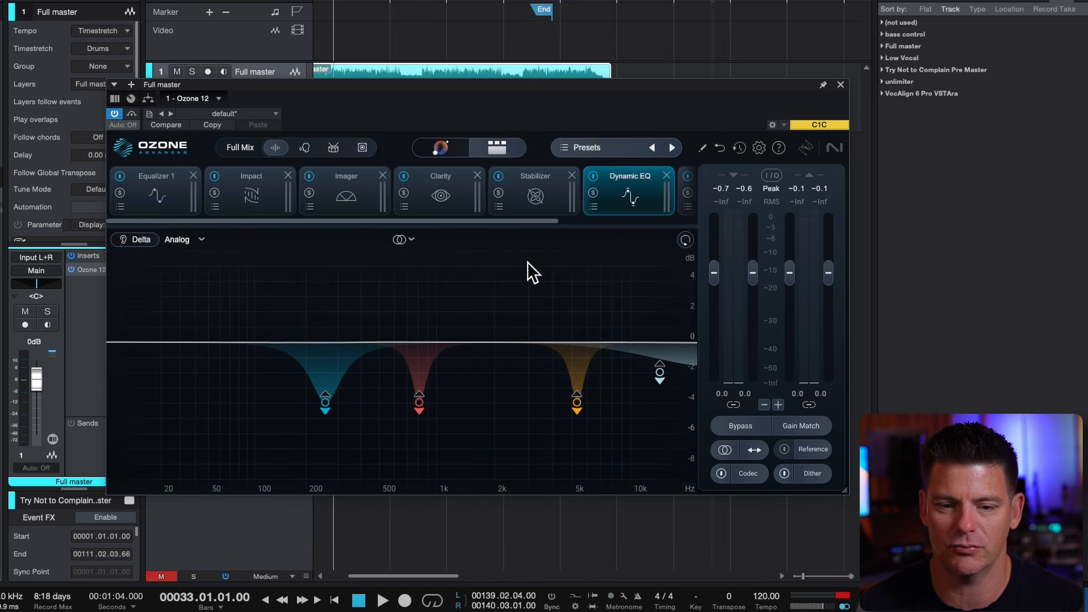
{"action": "left_click_drag", "start_coordinate": [517, 222], "coordinate": [633, 224]}
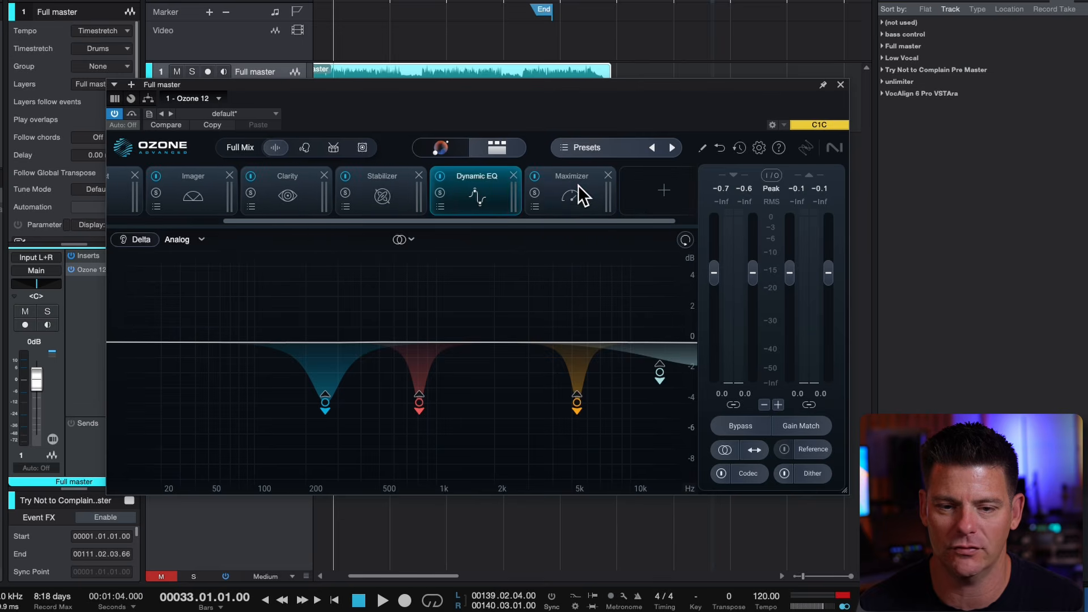
{"action": "left_click", "coordinate": [576, 194]}
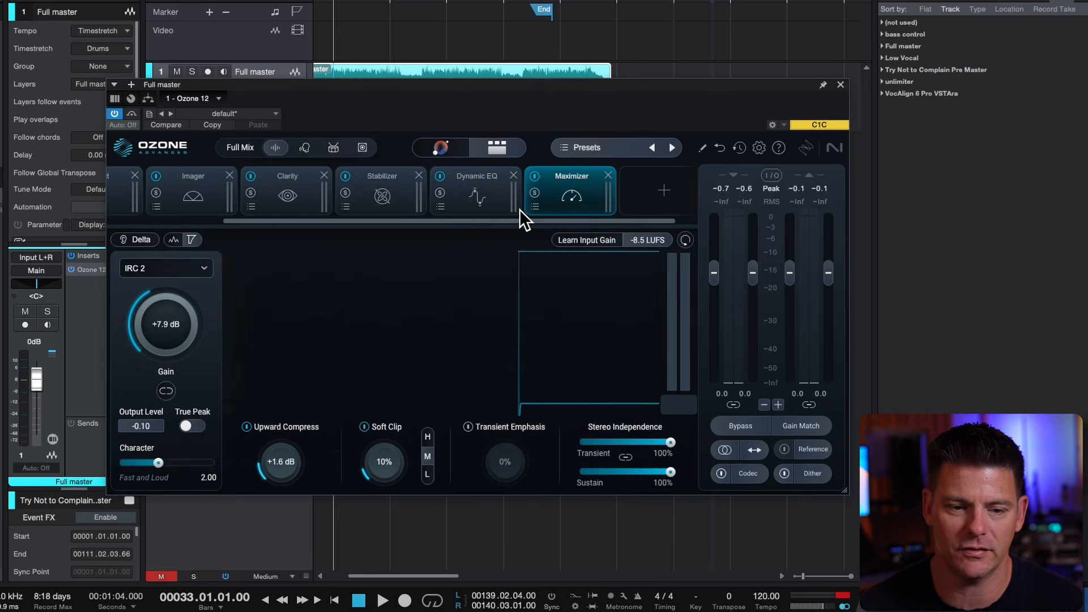
{"action": "left_click_drag", "start_coordinate": [519, 210], "coordinate": [347, 213]}
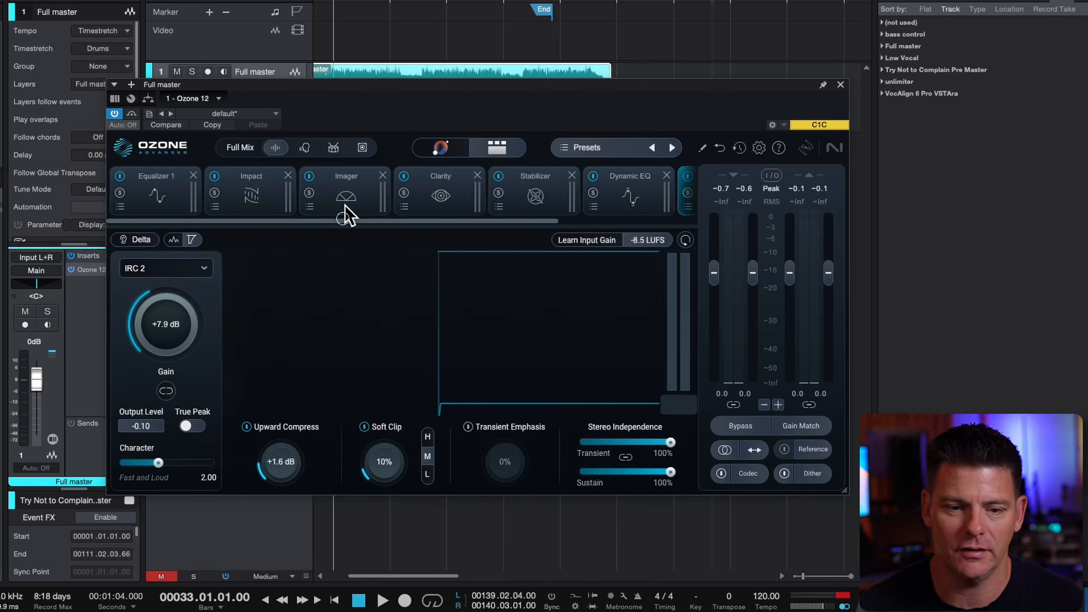
Enable Gain Match and compare the processed and bypassed master during playback, leaving Bypass on
{"action": "left_click", "coordinate": [805, 424]}
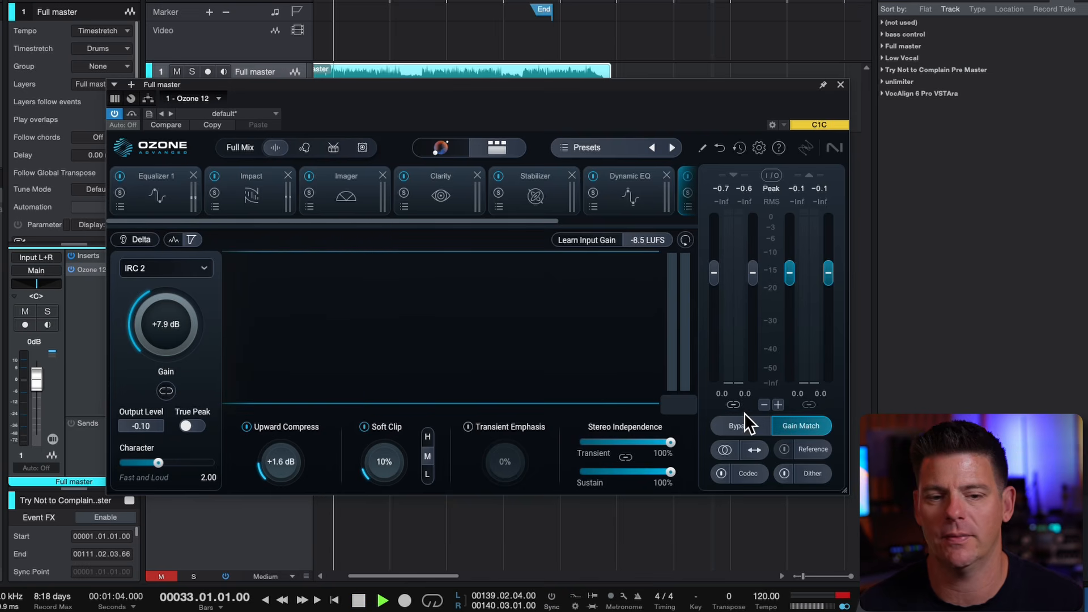
{"action": "key", "text": "space"}
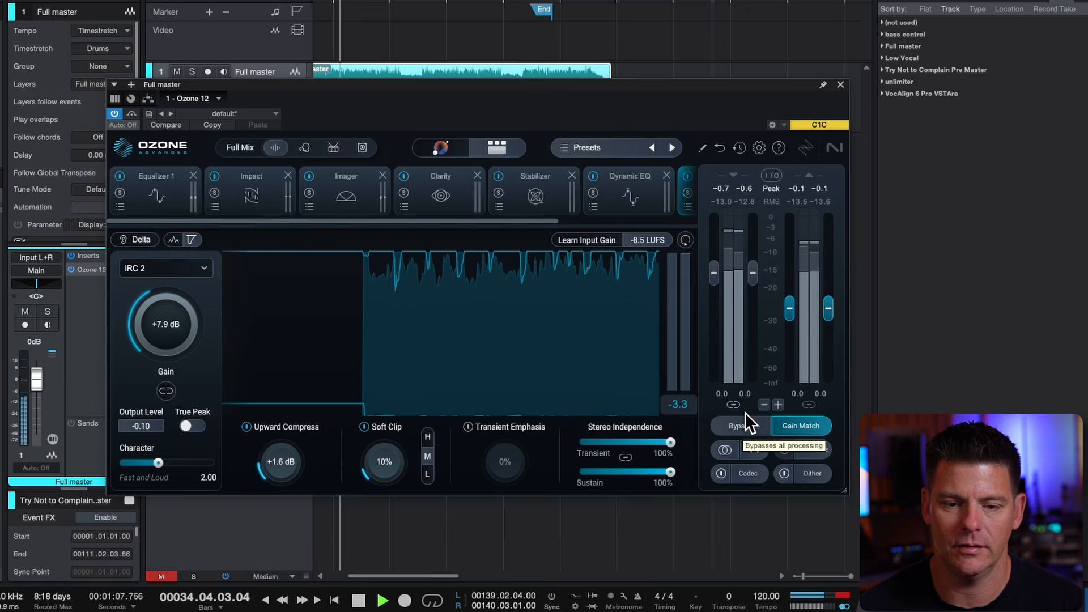
{"action": "left_click", "coordinate": [745, 413]}
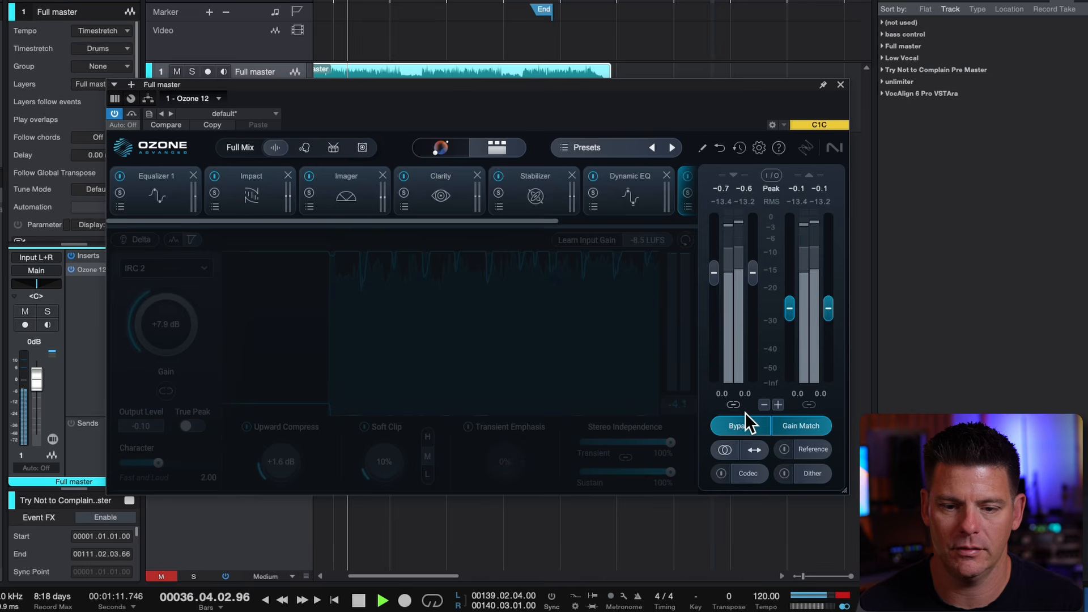
{"action": "left_click", "coordinate": [745, 413]}
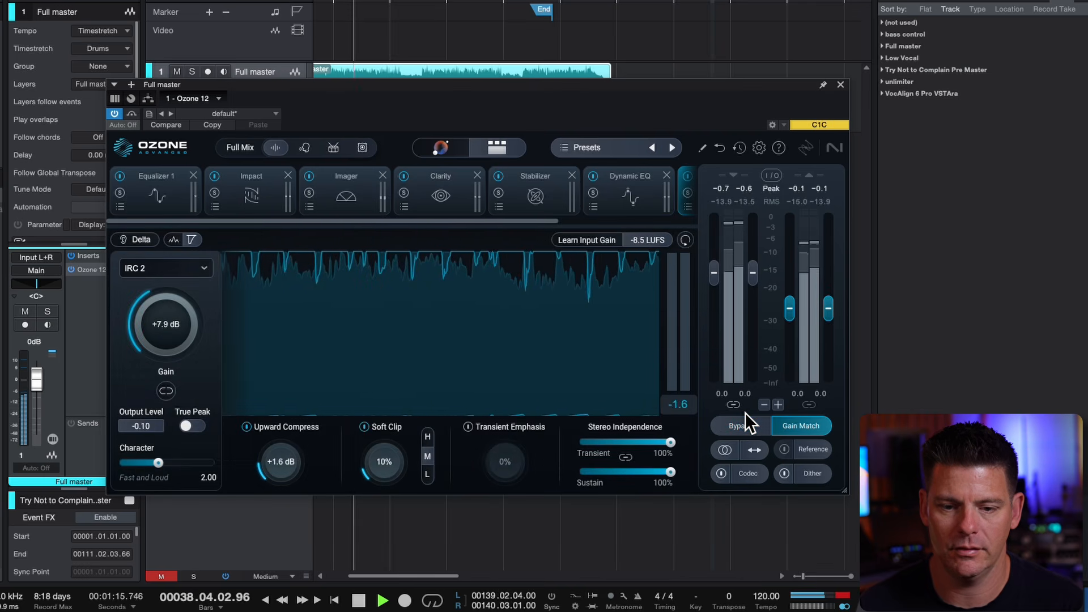
{"action": "left_click", "coordinate": [743, 411]}
{"action": "key", "text": "space"}
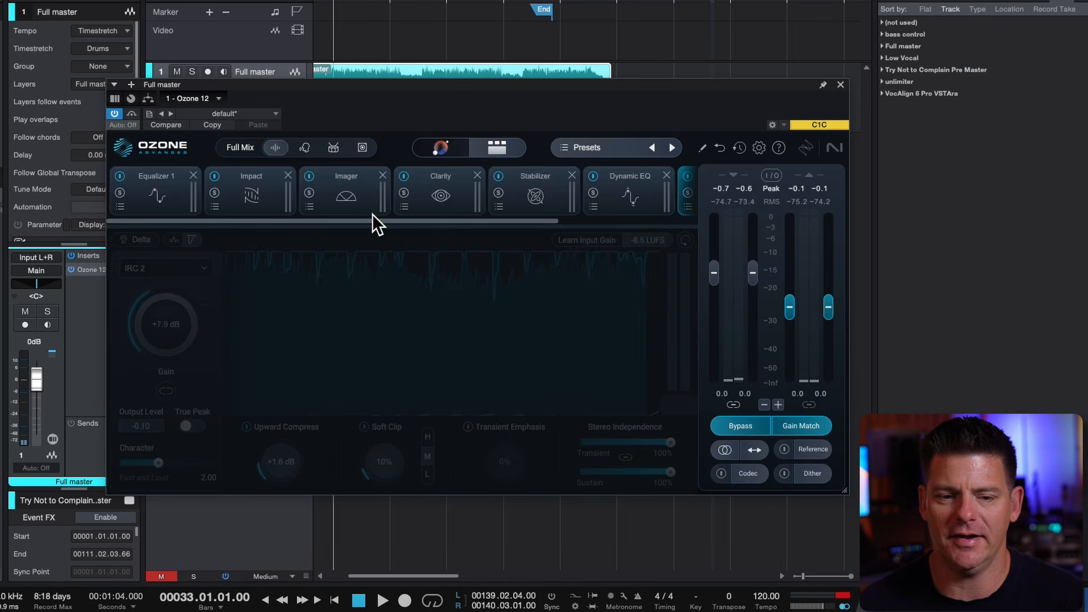
Remove the Imager module from the mastering chain
{"action": "left_click_drag", "start_coordinate": [558, 219], "coordinate": [299, 188]}
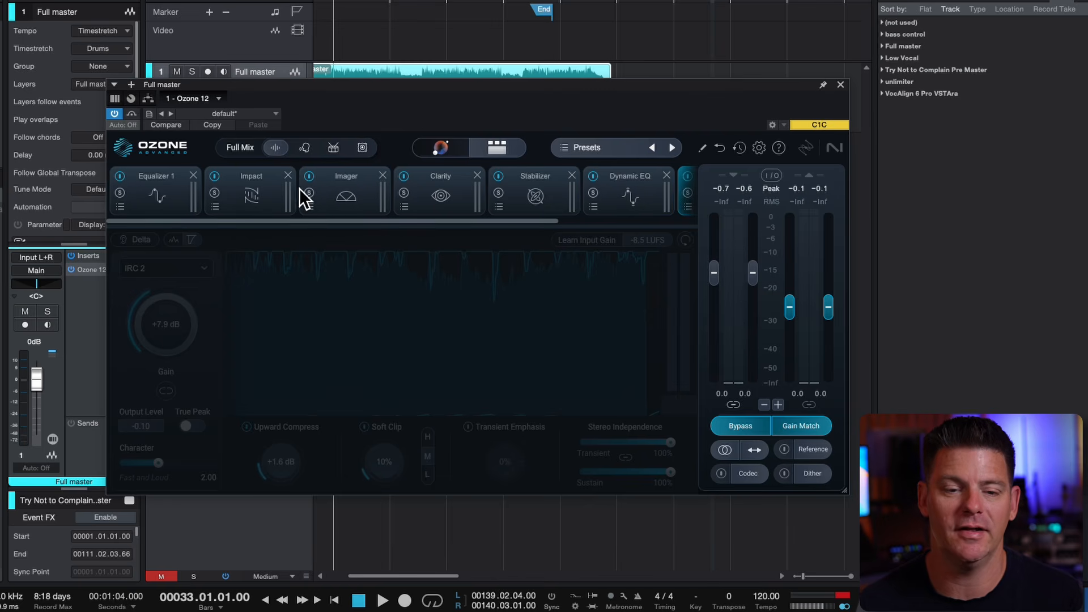
{"action": "left_click", "coordinate": [353, 173]}
{"action": "left_click", "coordinate": [382, 176]}
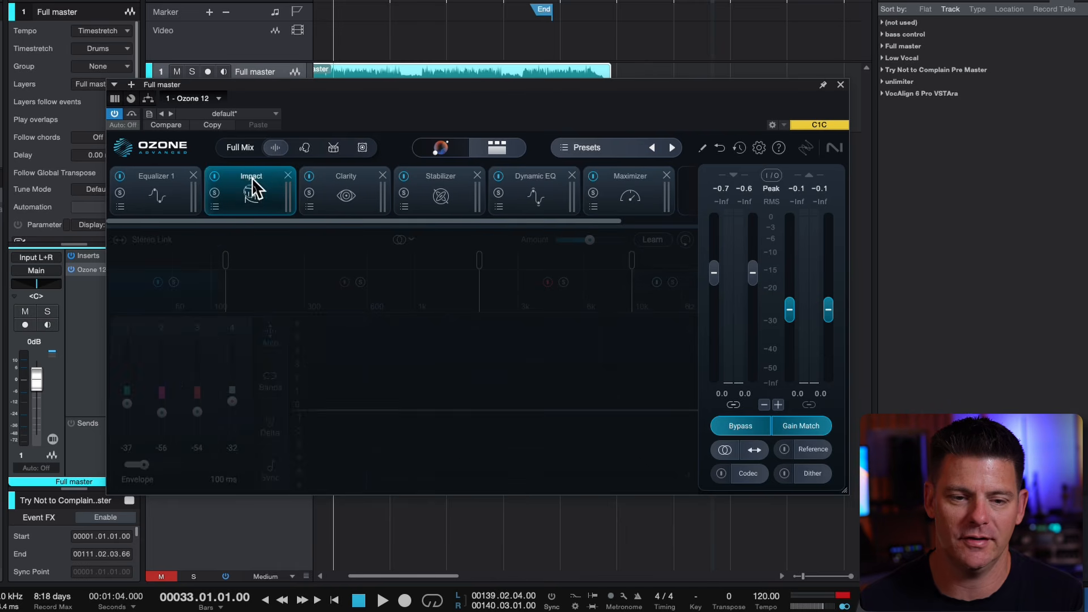
Switch off the Equalizer 1, Clarity and Dynamic EQ modules, and show the Maximizer settings
{"action": "left_click", "coordinate": [186, 180]}
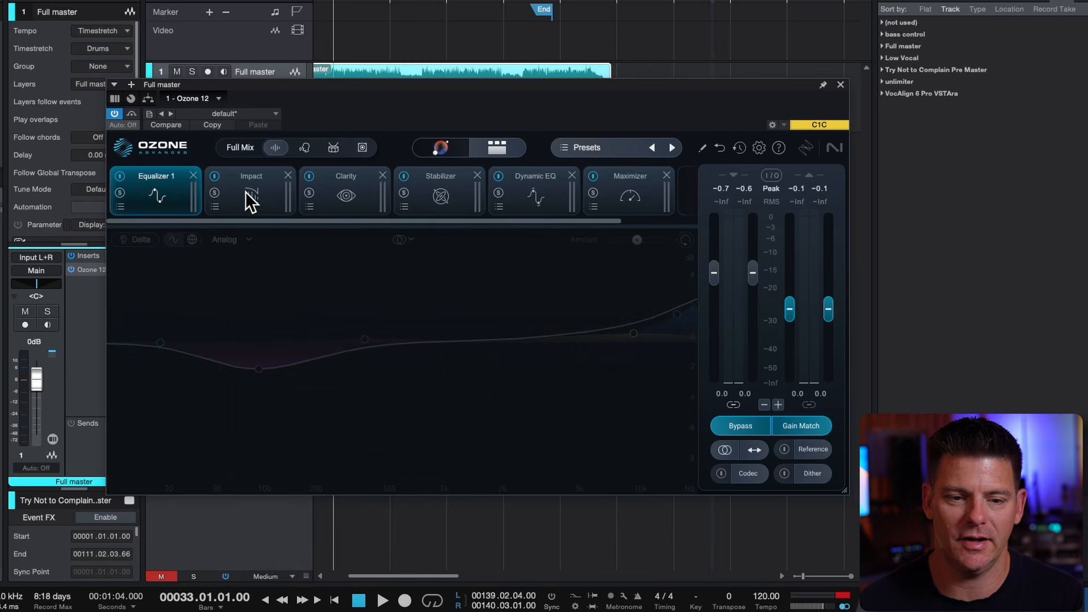
{"action": "left_click", "coordinate": [119, 173]}
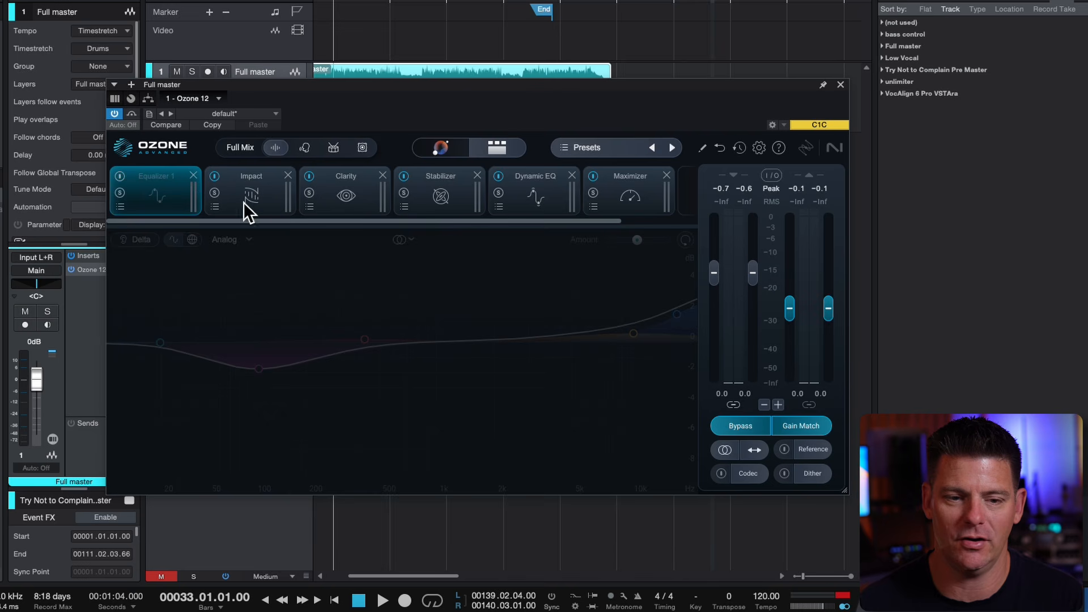
{"action": "left_click", "coordinate": [332, 182]}
{"action": "left_click", "coordinate": [309, 175]}
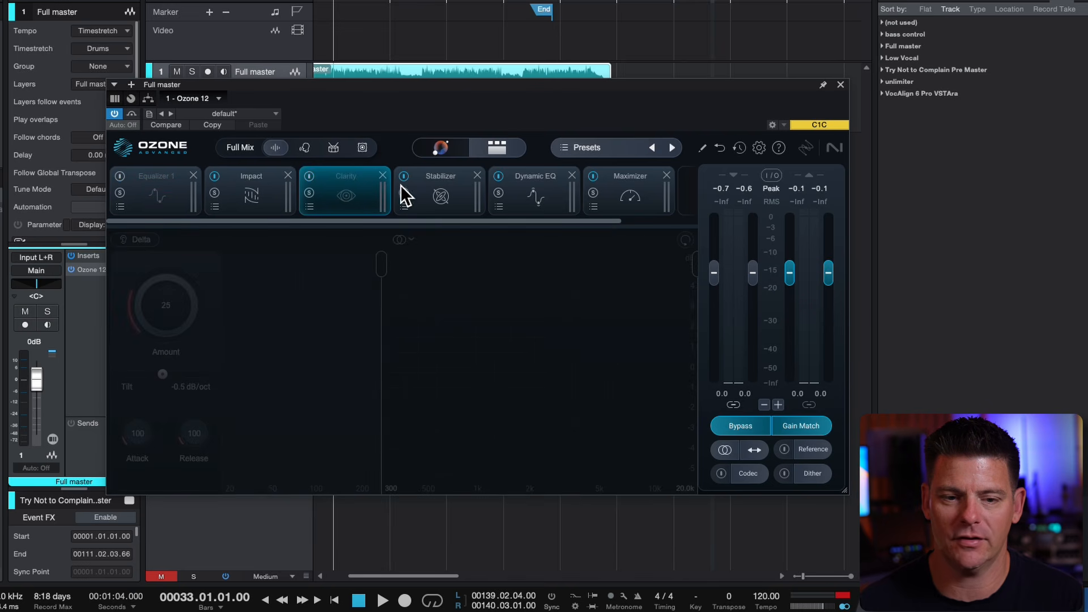
{"action": "left_click", "coordinate": [447, 185]}
{"action": "left_click", "coordinate": [530, 185]}
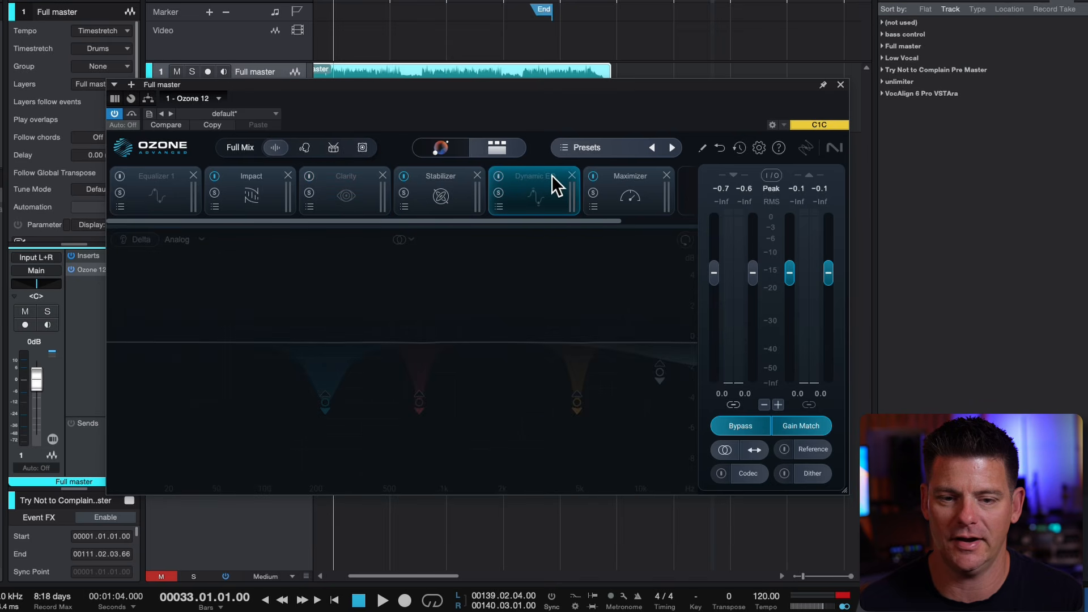
{"action": "left_click", "coordinate": [632, 183]}
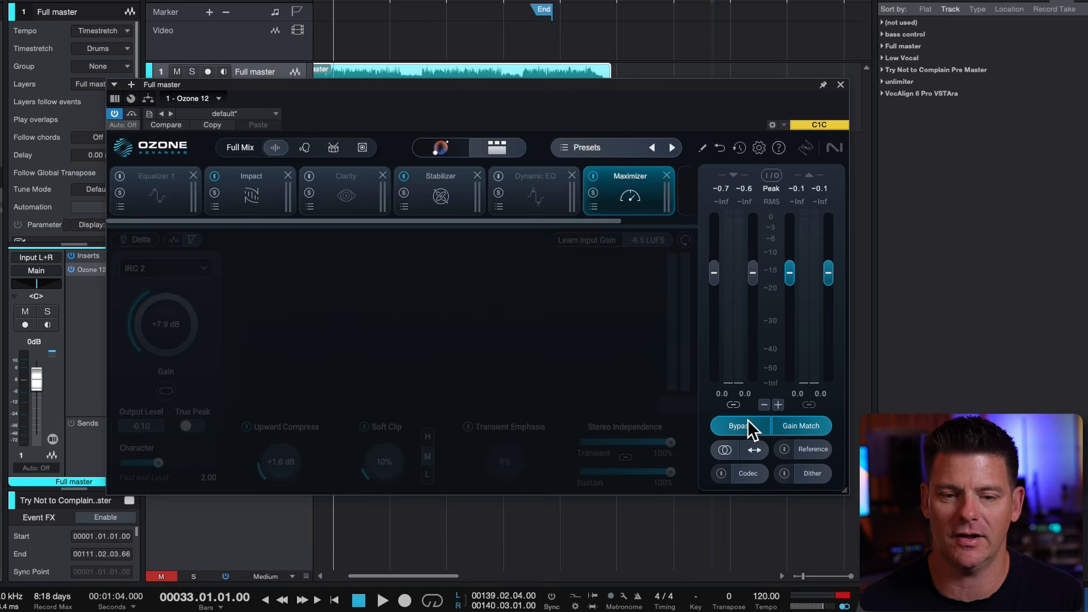
Play the song, compare the reduced module chain with the bypassed signal, and leave Bypass off after stopping
{"action": "key", "text": "space"}
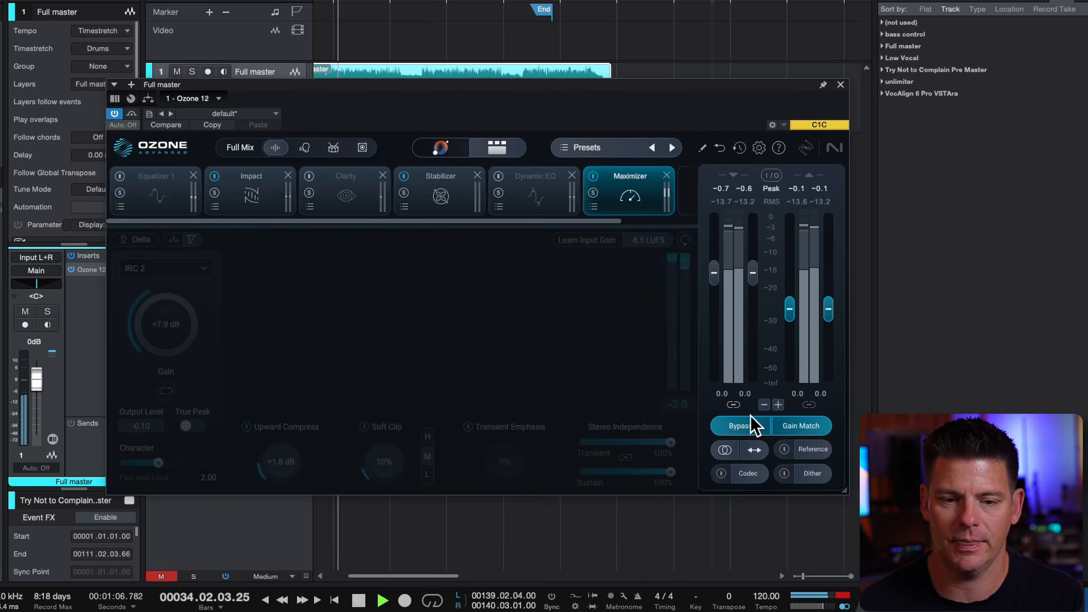
{"action": "left_click", "coordinate": [750, 417]}
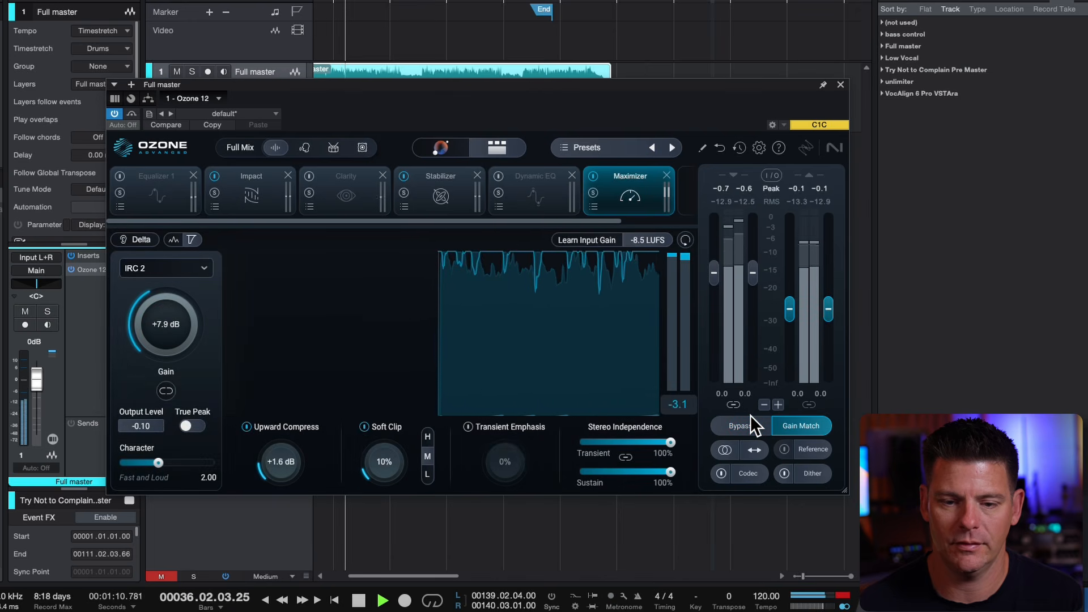
{"action": "left_click", "coordinate": [751, 422]}
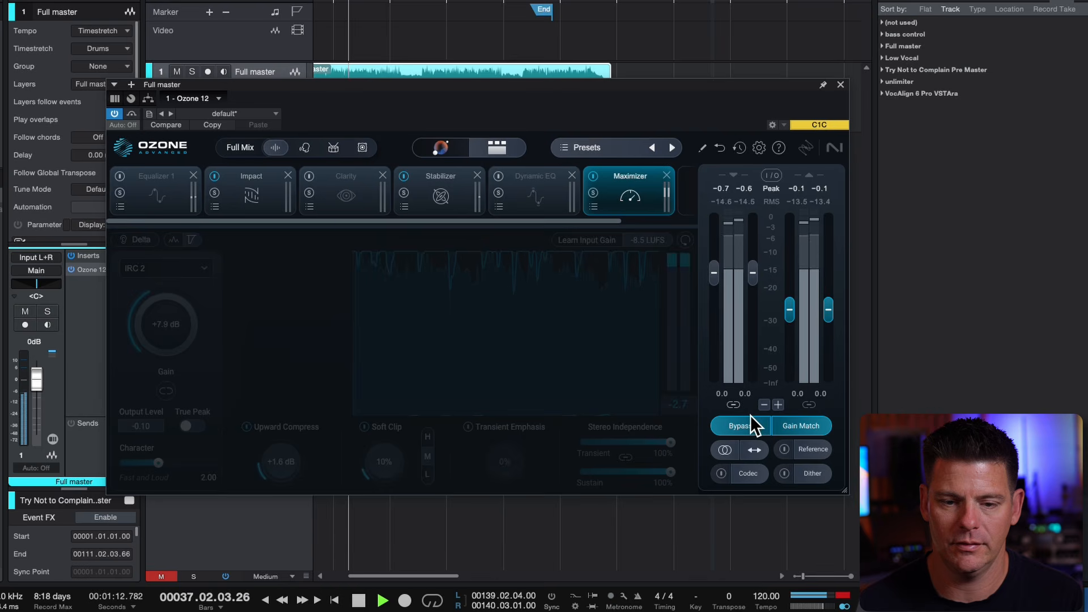
{"action": "left_click", "coordinate": [750, 422]}
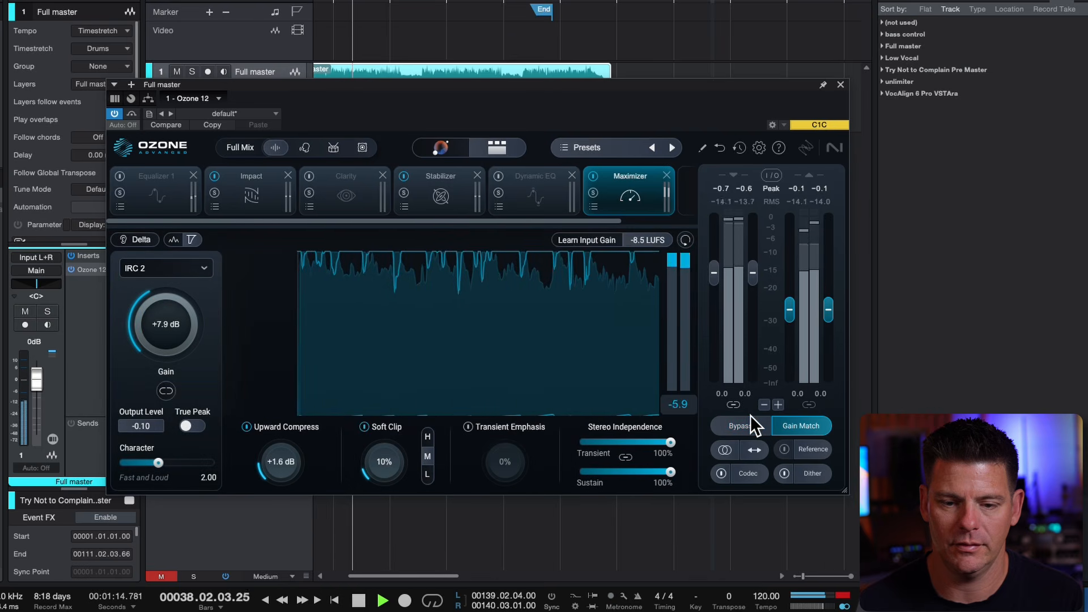
{"action": "left_click", "coordinate": [751, 416]}
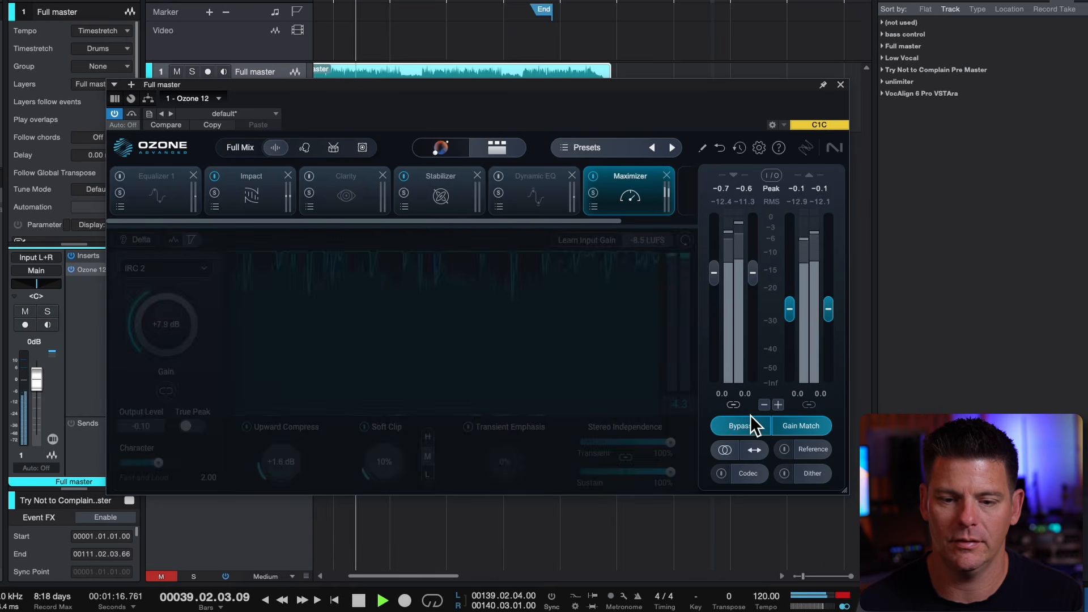
{"action": "key", "text": "space"}
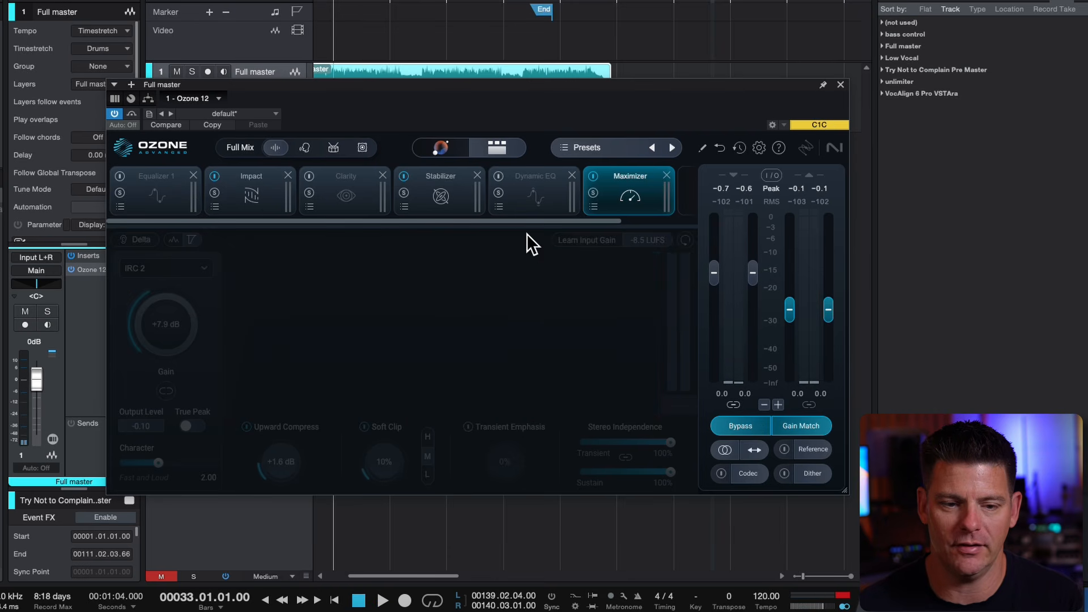
{"action": "left_click", "coordinate": [735, 419]}
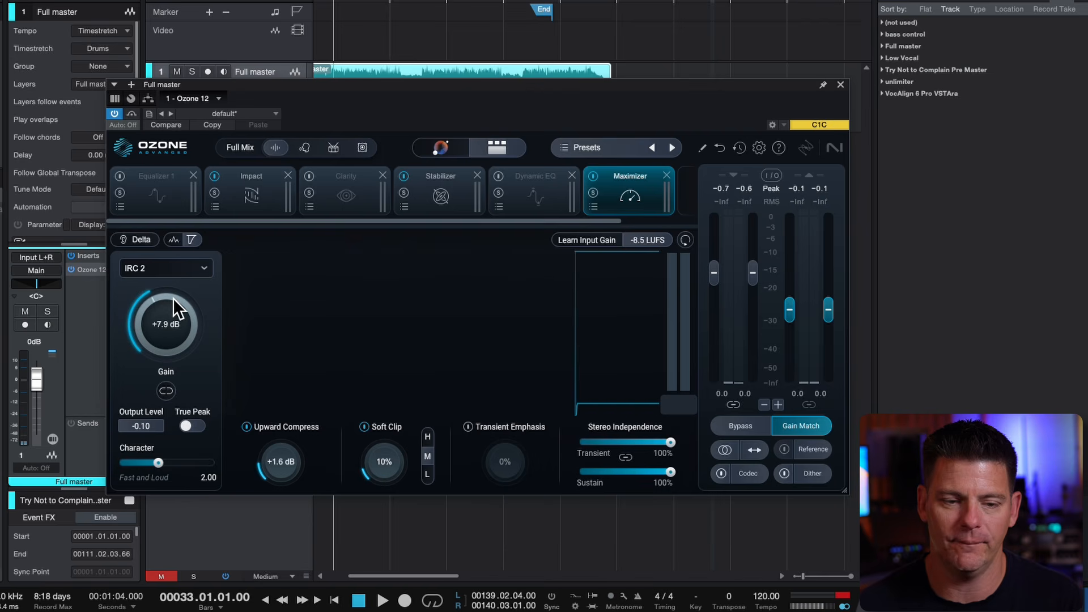
Lower the Maximizer gain to +5.0 dB and set its limiting mode to IRC 4 - Modern
{"action": "left_click_drag", "start_coordinate": [172, 297], "coordinate": [168, 331]}
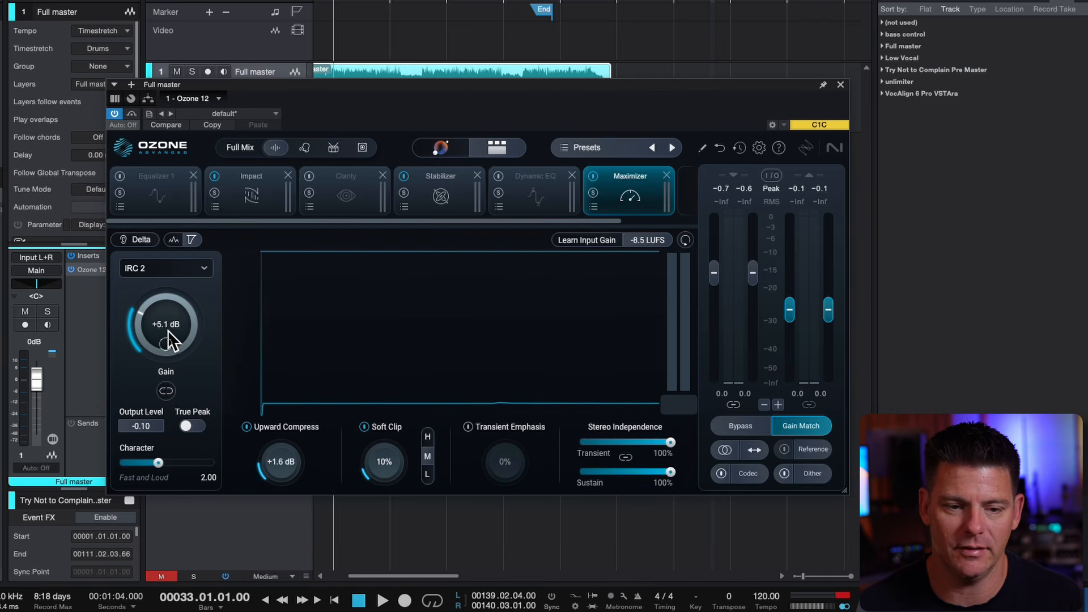
{"action": "left_click", "coordinate": [161, 259]}
{"action": "mouse_move", "coordinate": [169, 315]}
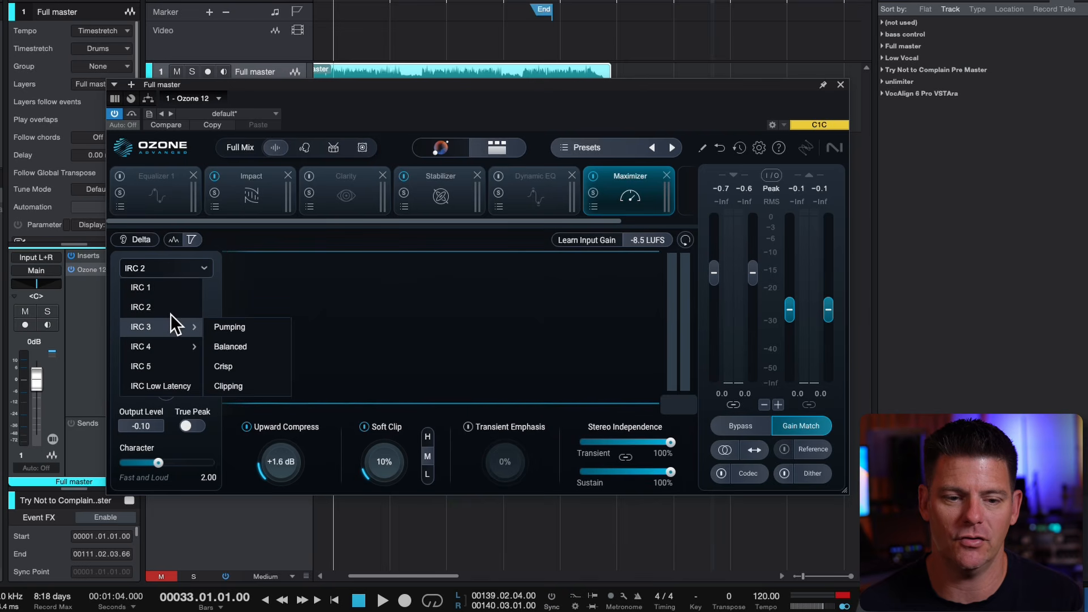
{"action": "mouse_move", "coordinate": [170, 344]}
{"action": "left_click", "coordinate": [249, 349]}
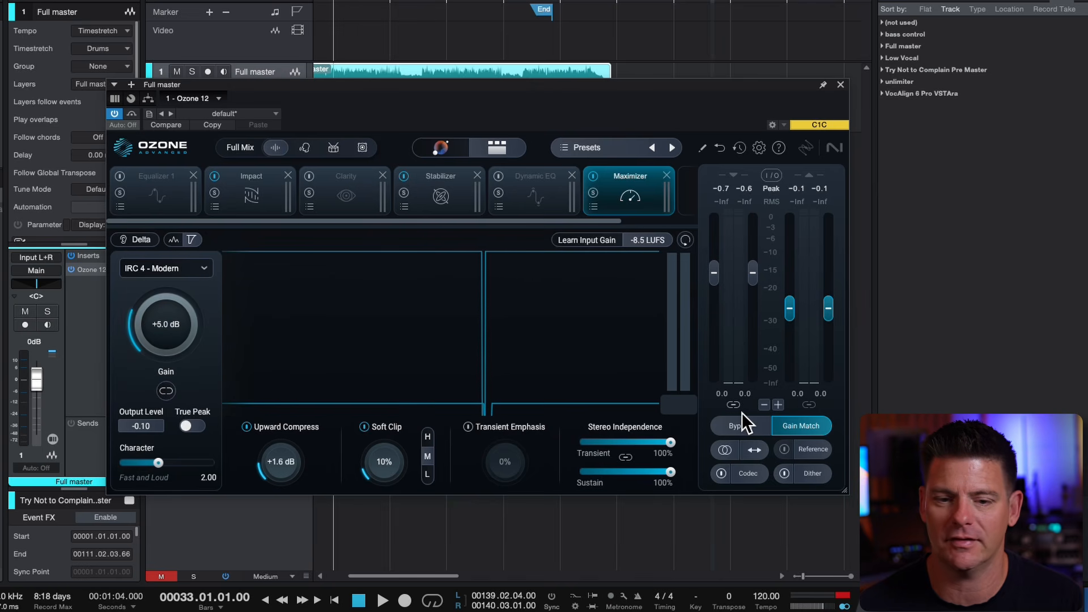
Play the song, compare the revised Maximizer settings with the bypassed signal, and stop with Bypass off
{"action": "key", "text": "space"}
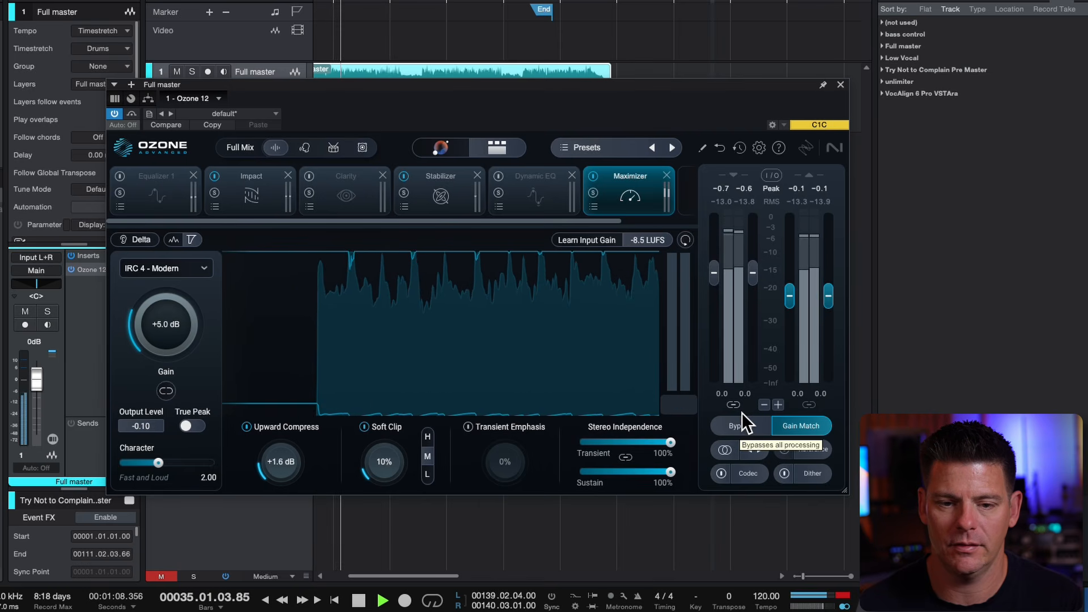
{"action": "left_click", "coordinate": [742, 414]}
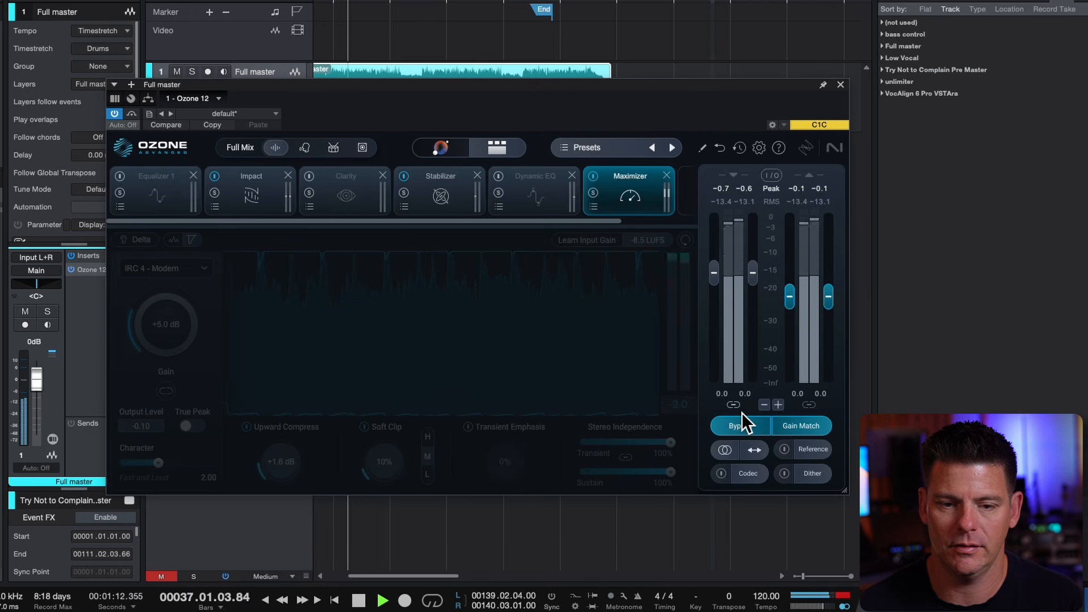
{"action": "left_click", "coordinate": [742, 413]}
{"action": "key", "text": "space"}
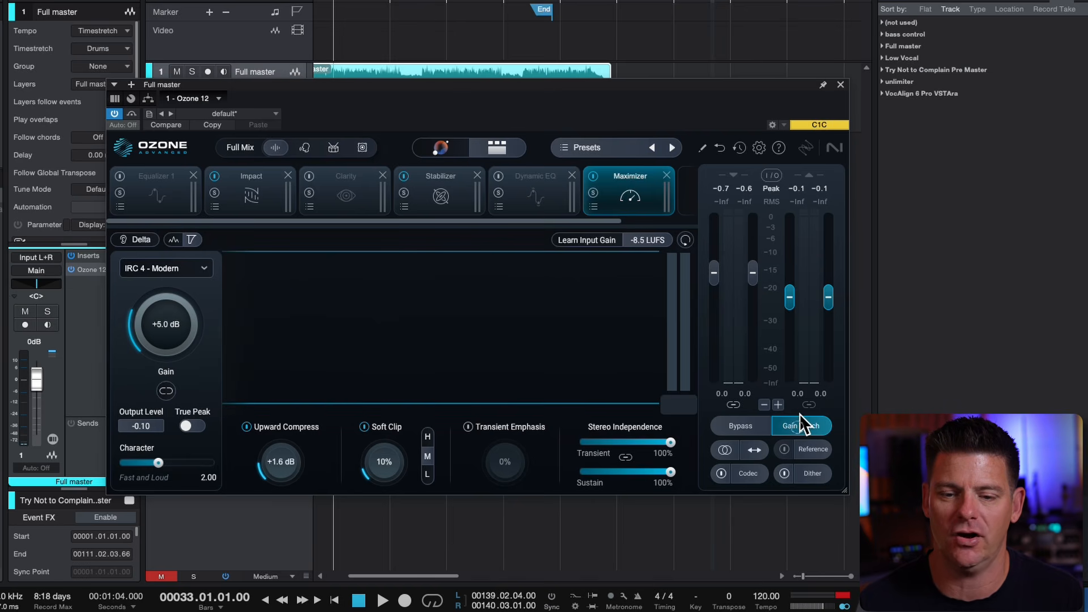
Play the song to compare the master with Gain Match off and on, and stop with Gain Match on
{"action": "key", "text": "space"}
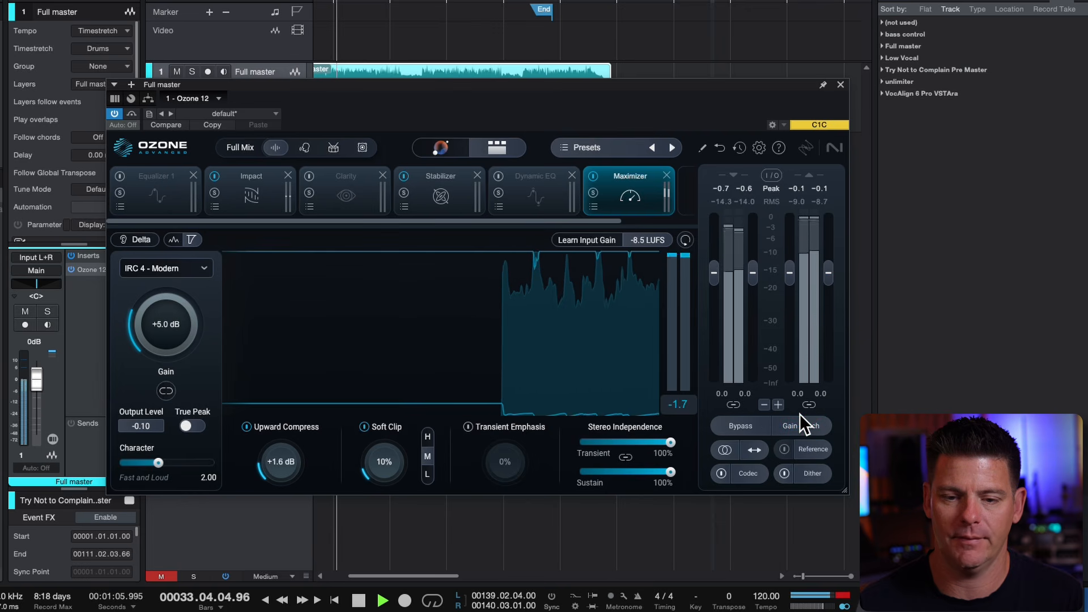
{"action": "left_click", "coordinate": [800, 414]}
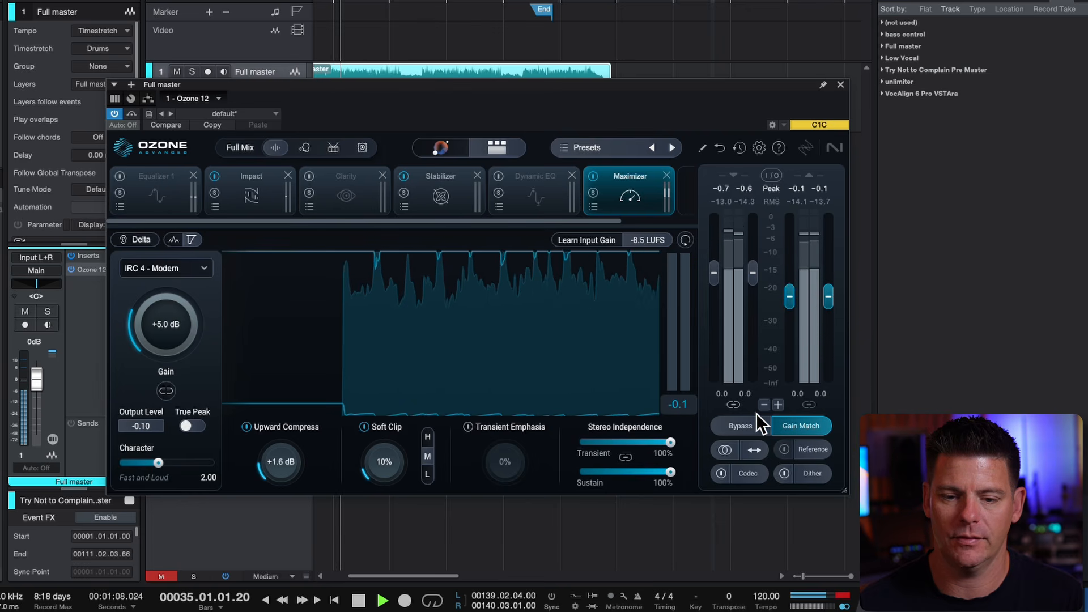
{"action": "key", "text": "space"}
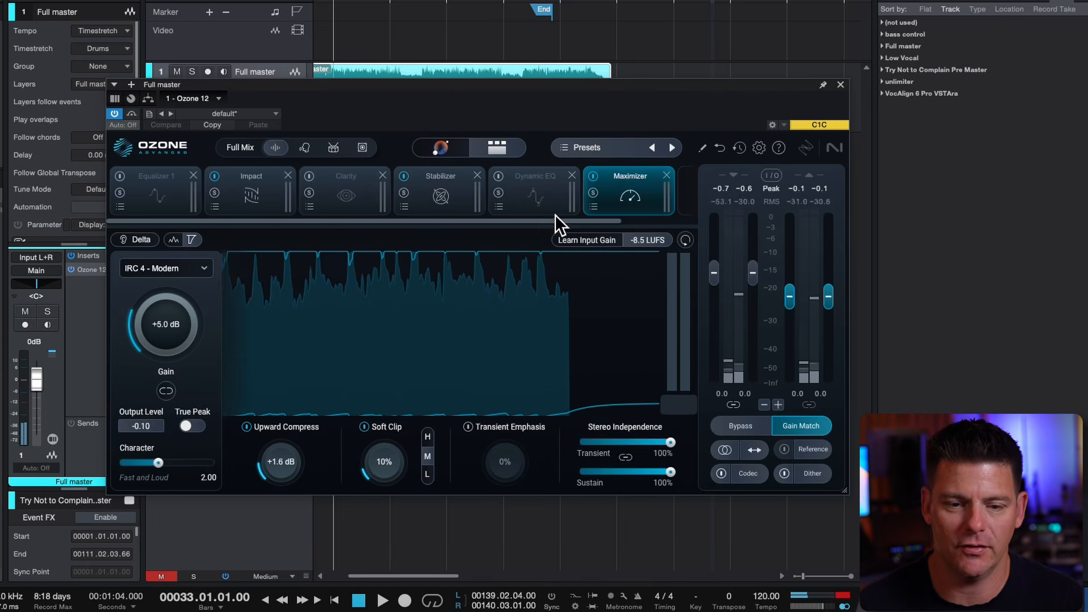
Audition the Stabilizer's processing with Delta monitoring on, and switch the module from Shape to Cut mode
{"action": "left_click", "coordinate": [432, 175]}
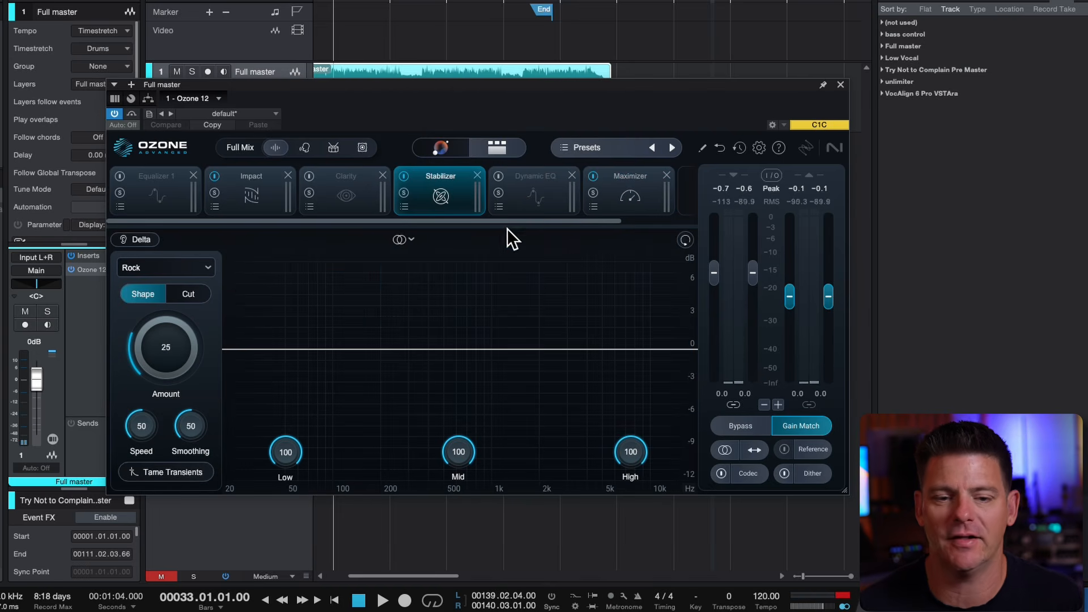
{"action": "key", "text": "space"}
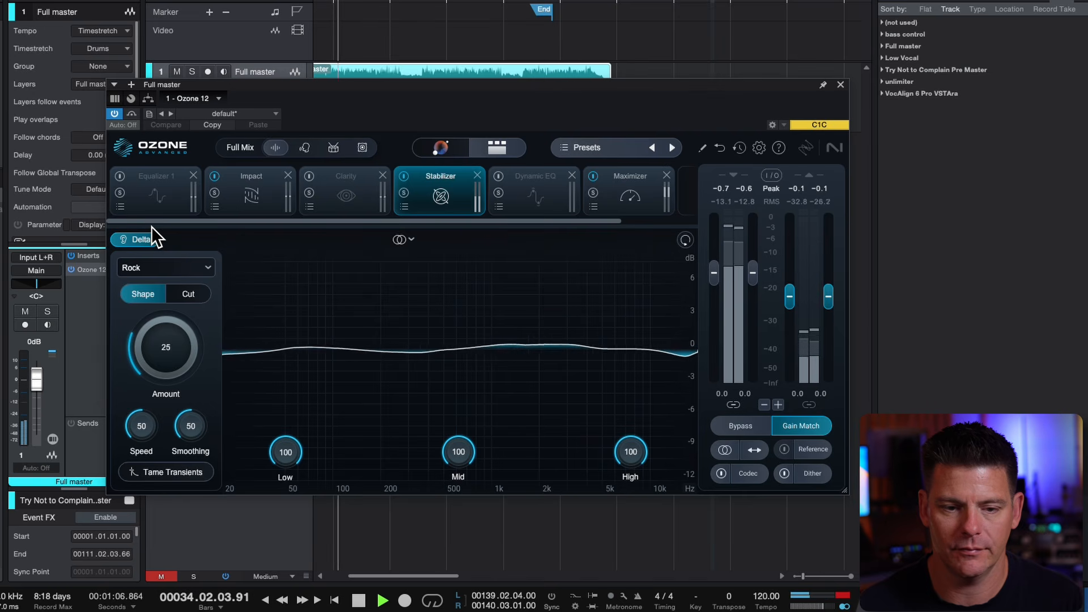
{"action": "left_click", "coordinate": [170, 291]}
{"action": "key", "text": "space"}
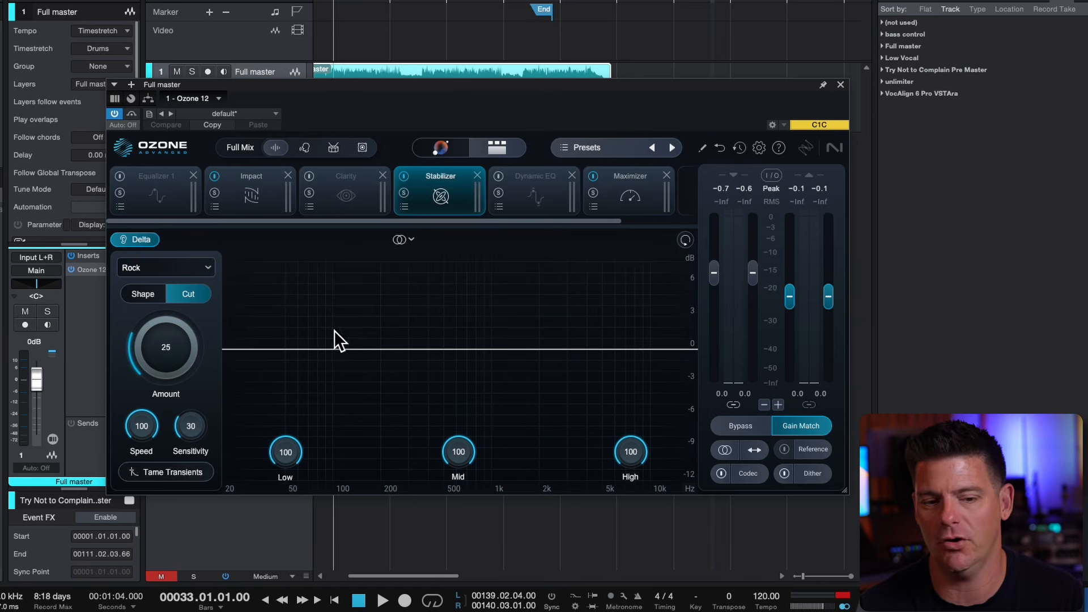
During playback, set the Stabilizer's Low band to 0 and its Amount to 37, and stop the song
{"action": "key", "text": "space"}
{"action": "left_click_drag", "start_coordinate": [294, 435], "coordinate": [283, 607]}
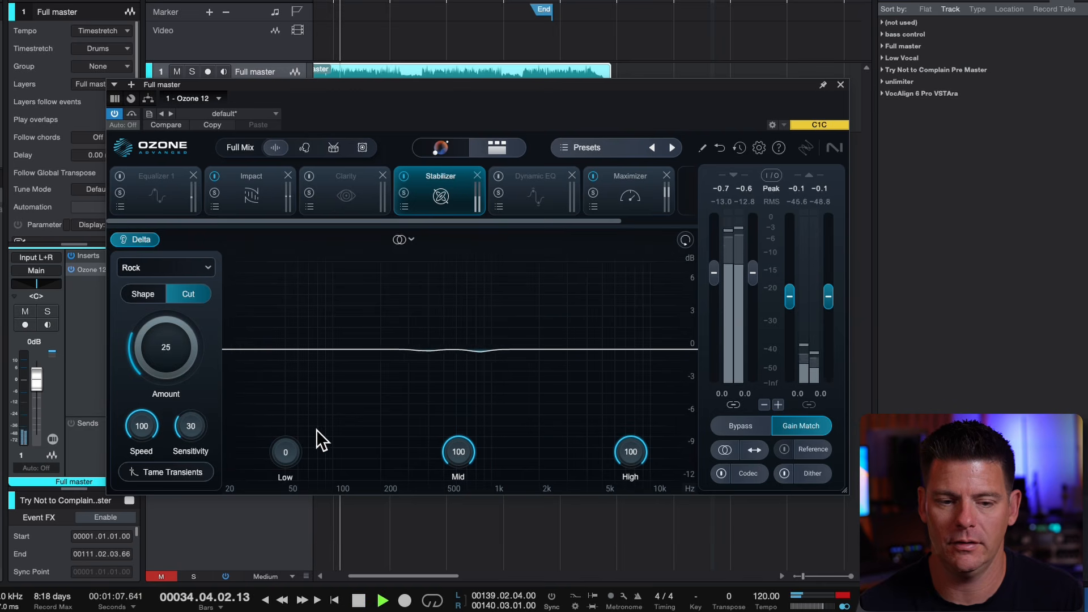
{"action": "left_click_drag", "start_coordinate": [189, 345], "coordinate": [172, 307]}
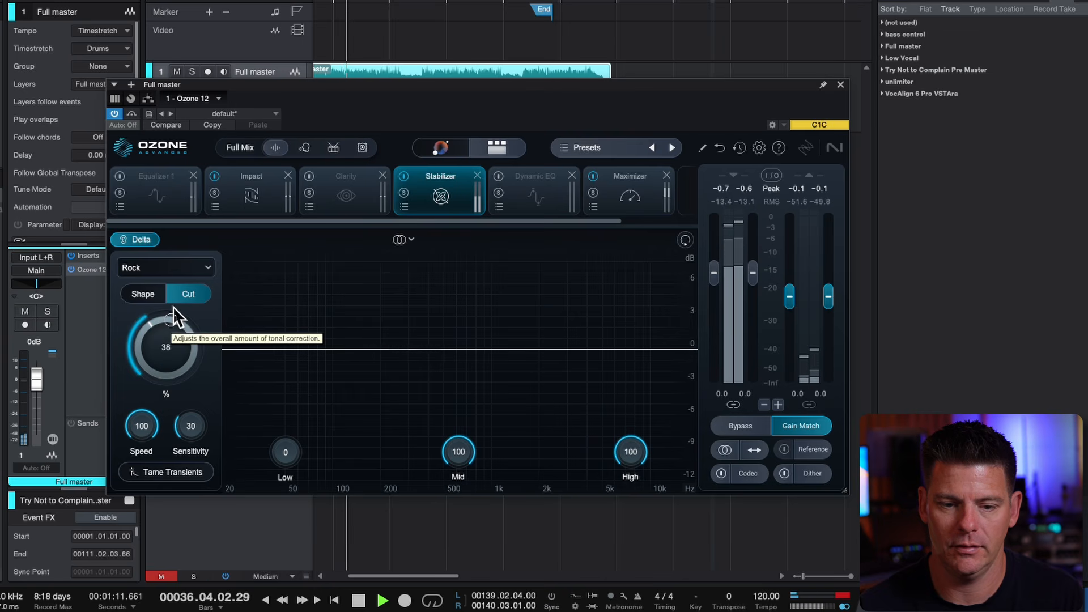
{"action": "left_click_drag", "start_coordinate": [172, 307], "coordinate": [171, 307]}
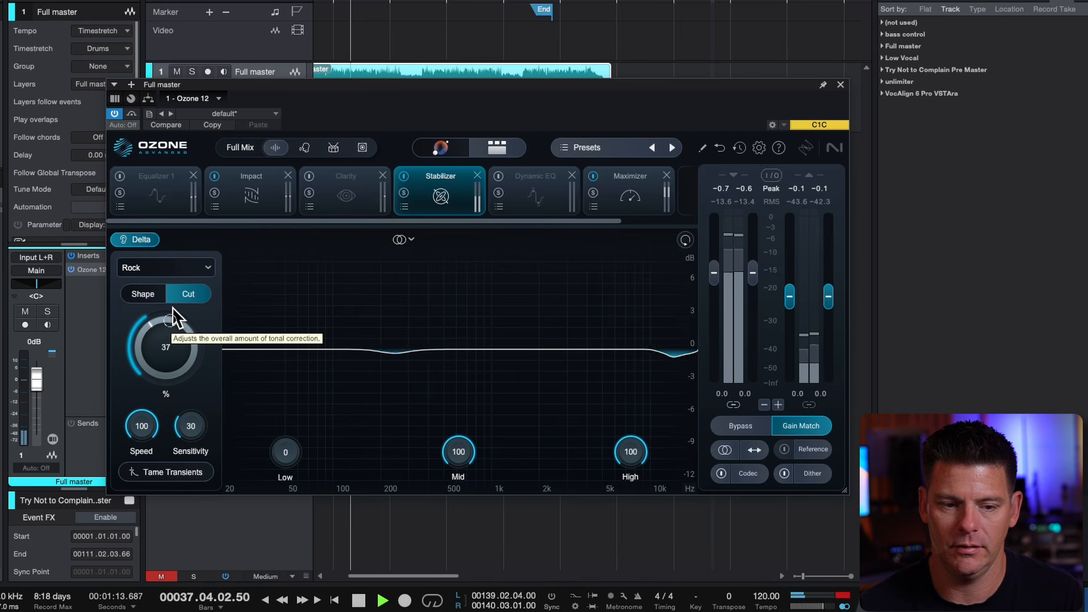
{"action": "key", "text": "space"}
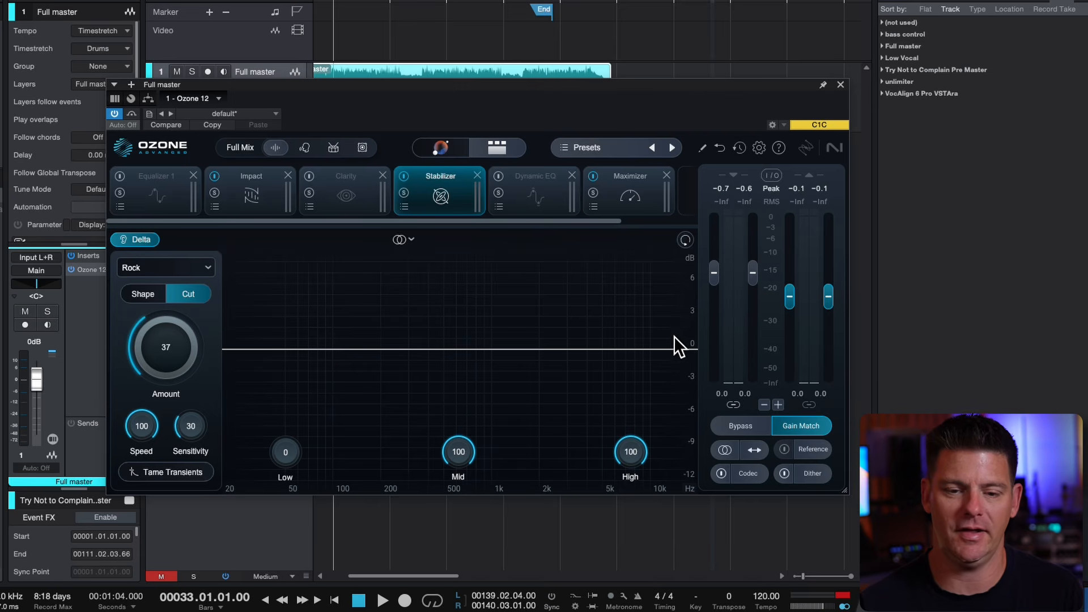
Remove the Dynamic EQ module from the chain, and switch Clarity on with its Amount set to 0
{"action": "left_click", "coordinate": [541, 193]}
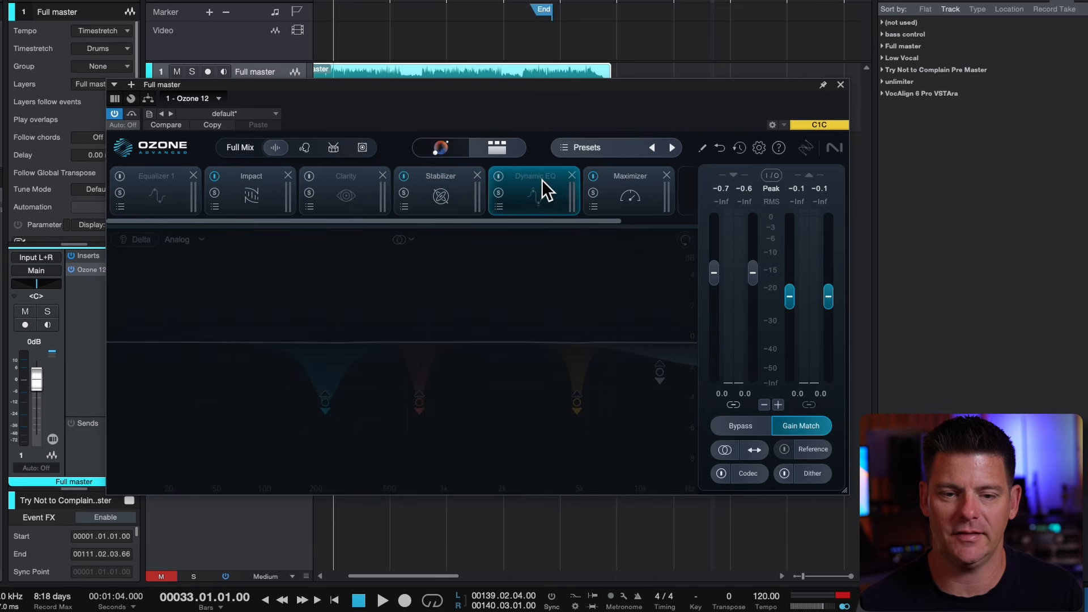
{"action": "key", "text": "Delete"}
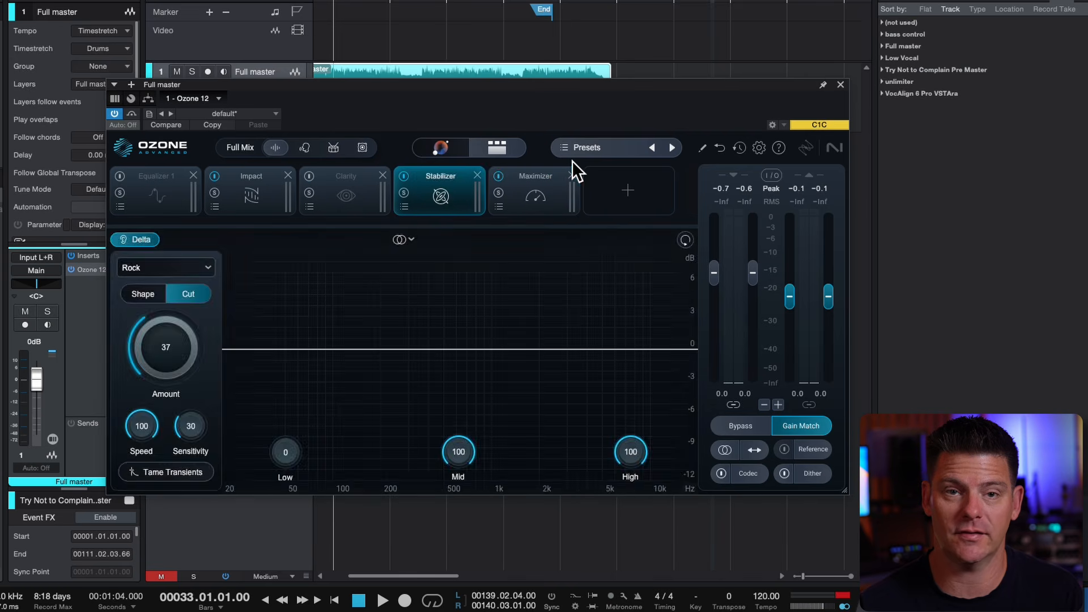
{"action": "left_click", "coordinate": [355, 173]}
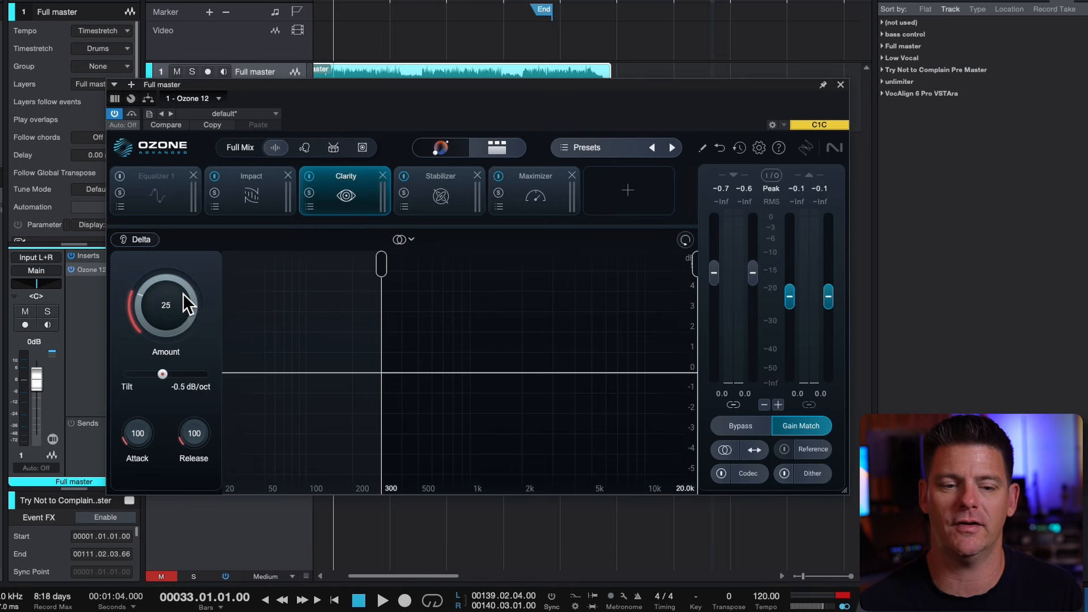
{"action": "left_click_drag", "start_coordinate": [152, 315], "coordinate": [142, 444]}
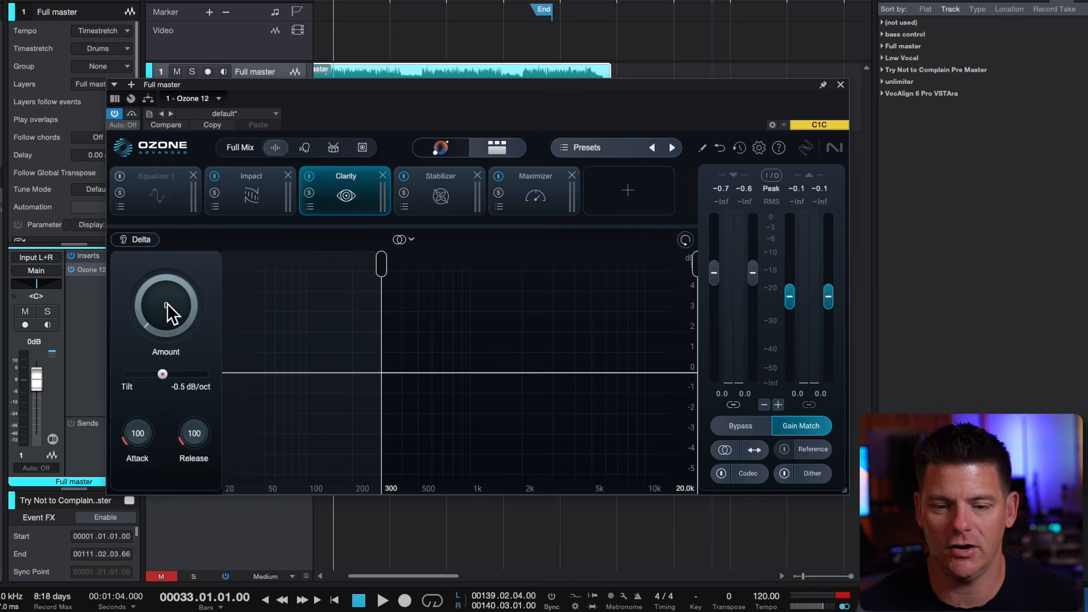
Turn off Delta monitoring in the Stabilizer, stop playback, and return to the Clarity settings
{"action": "key", "text": "space"}
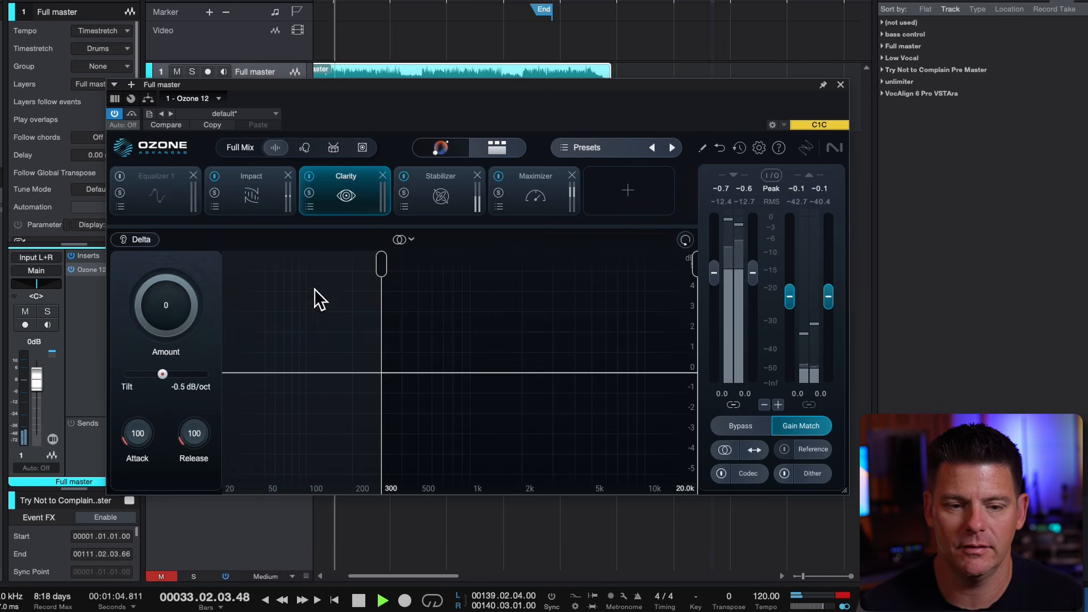
{"action": "left_click", "coordinate": [459, 187]}
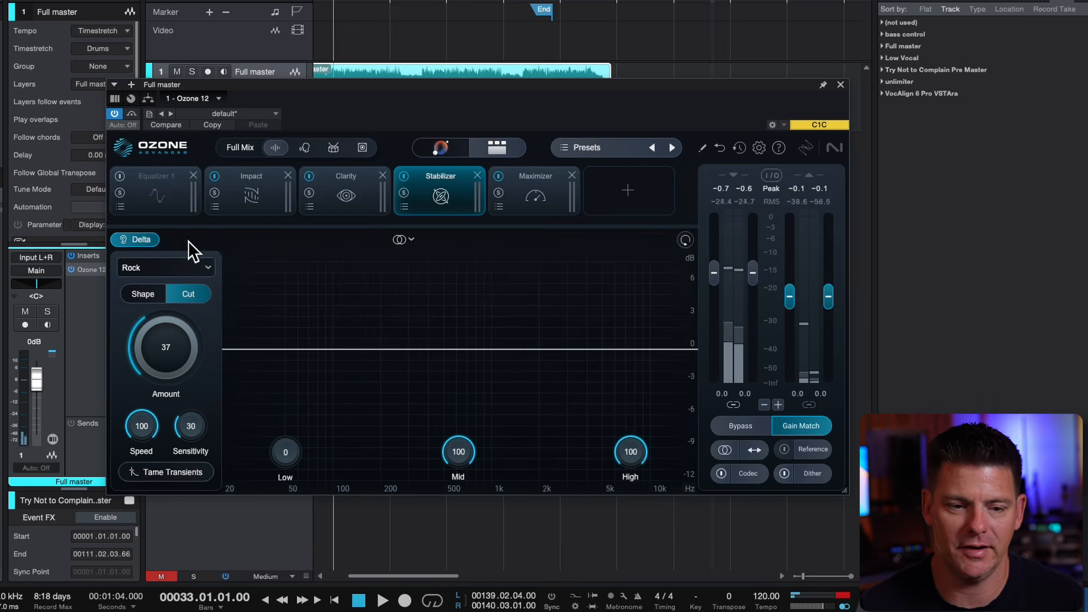
{"action": "left_click", "coordinate": [358, 188]}
Set Clarity's Amount to 10 during playback and audition its processing with Delta, leaving Delta off
{"action": "key", "text": "space"}
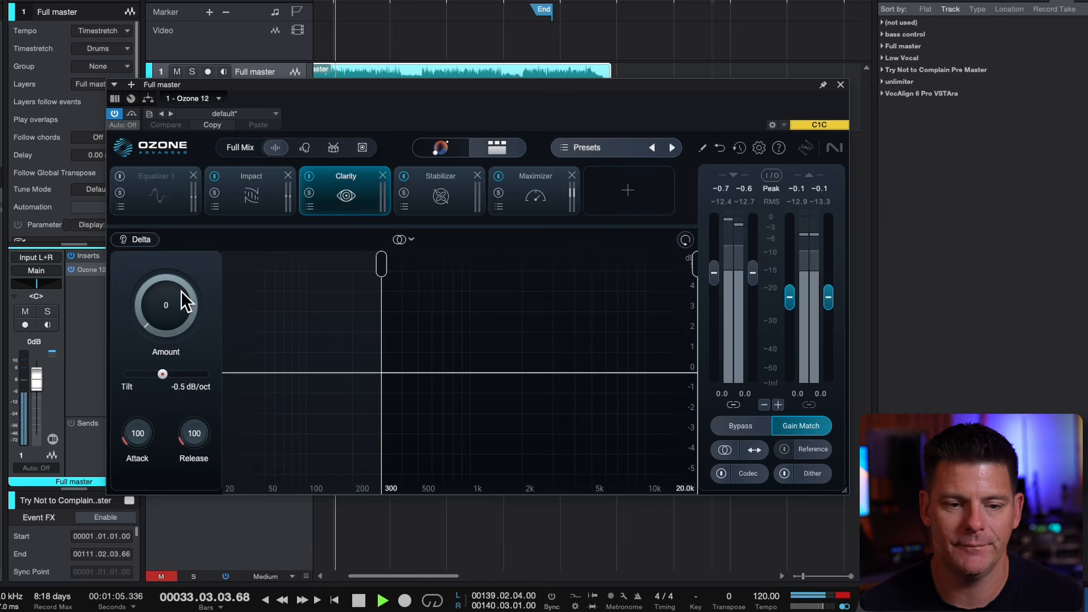
{"action": "mouse_move", "coordinate": [182, 291]}
{"action": "left_mouse_down"}
{"action": "mouse_move", "coordinate": [194, 218]}
{"action": "mouse_move", "coordinate": [180, 277]}
{"action": "left_mouse_up"}
{"action": "left_click", "coordinate": [157, 231]}
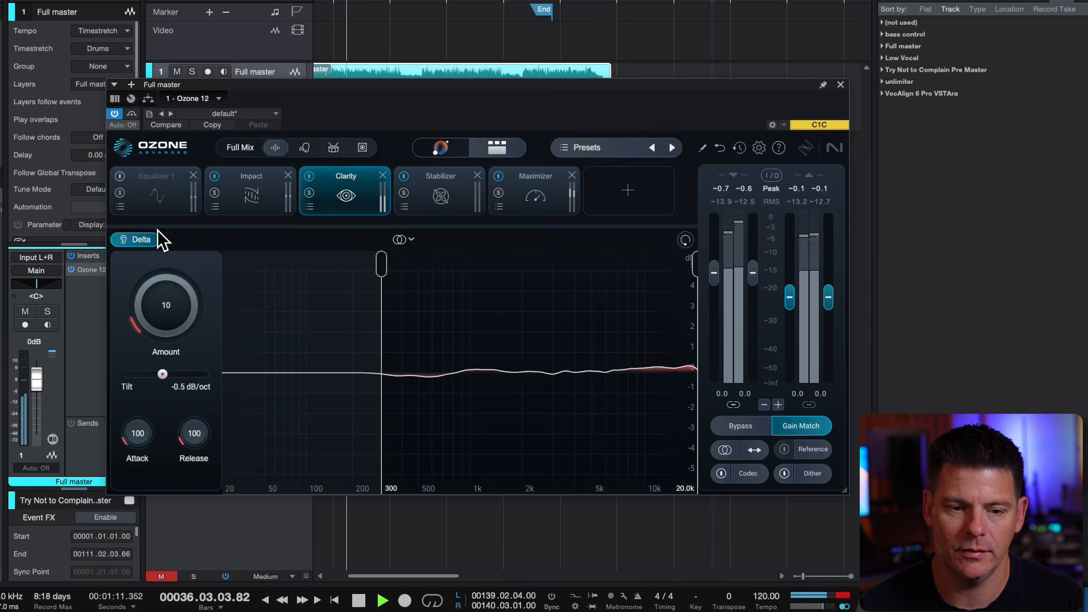
{"action": "left_click", "coordinate": [155, 229]}
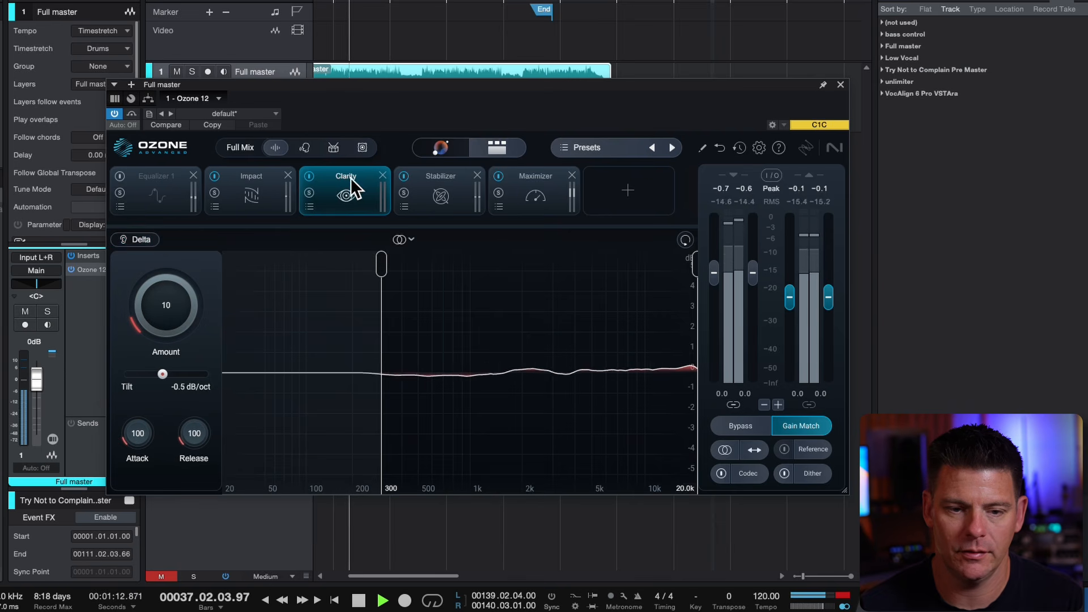
Compare the playing song with Clarity and Impact each switched off and on, and look over the Impact settings
{"action": "left_click", "coordinate": [312, 162]}
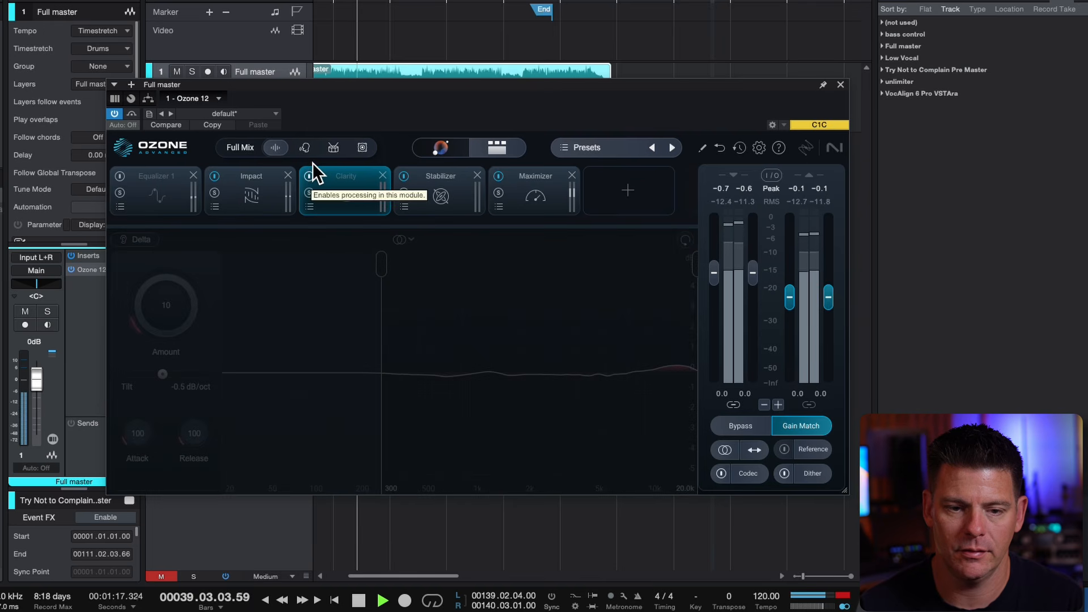
{"action": "left_click", "coordinate": [312, 162]}
{"action": "left_click", "coordinate": [219, 162]}
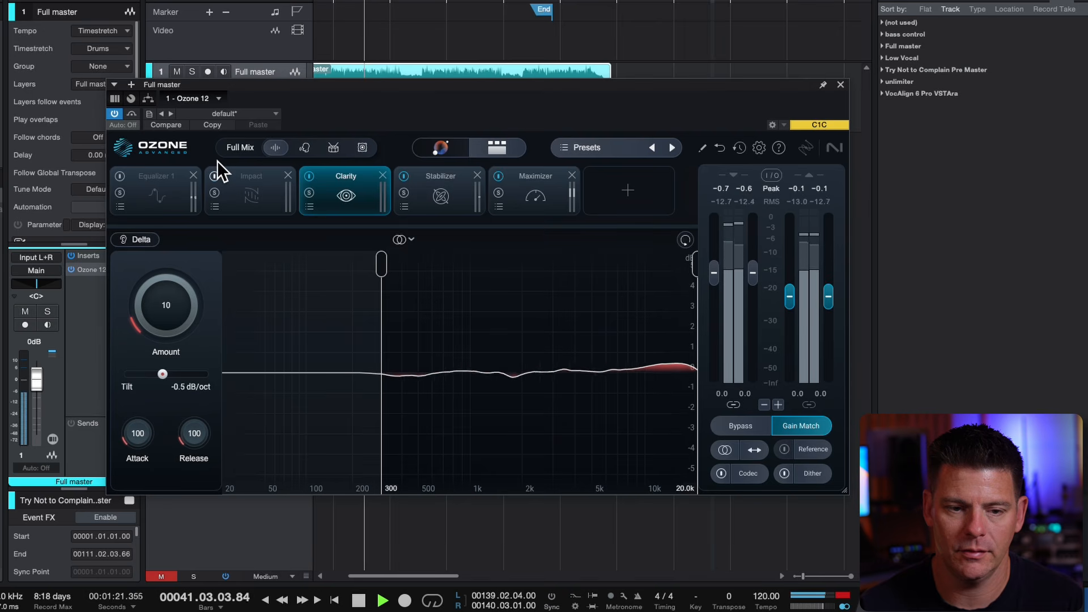
{"action": "left_click", "coordinate": [217, 161]}
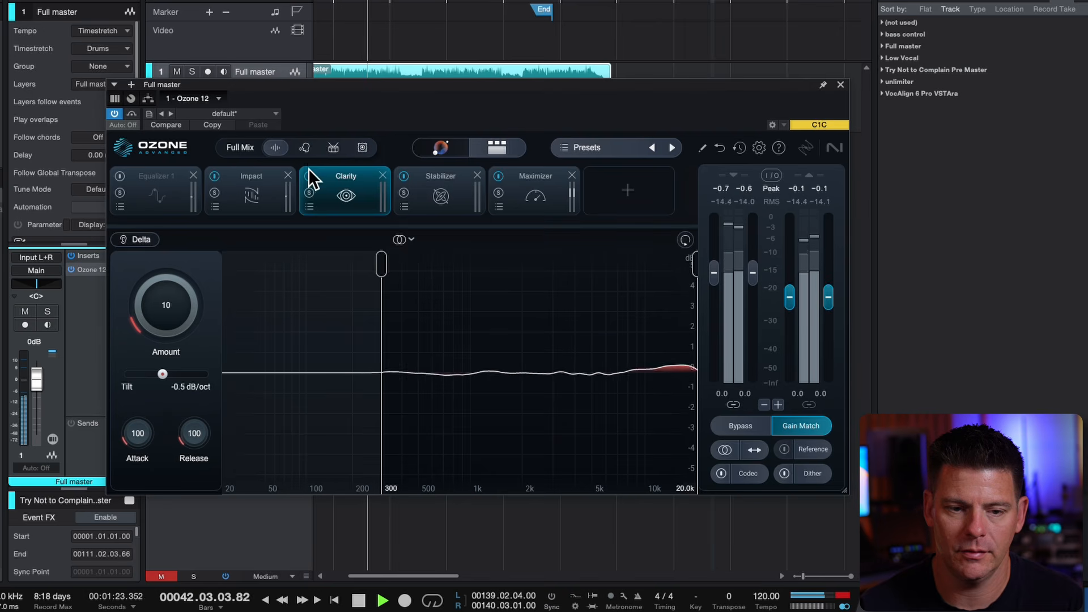
{"action": "left_click", "coordinate": [253, 174]}
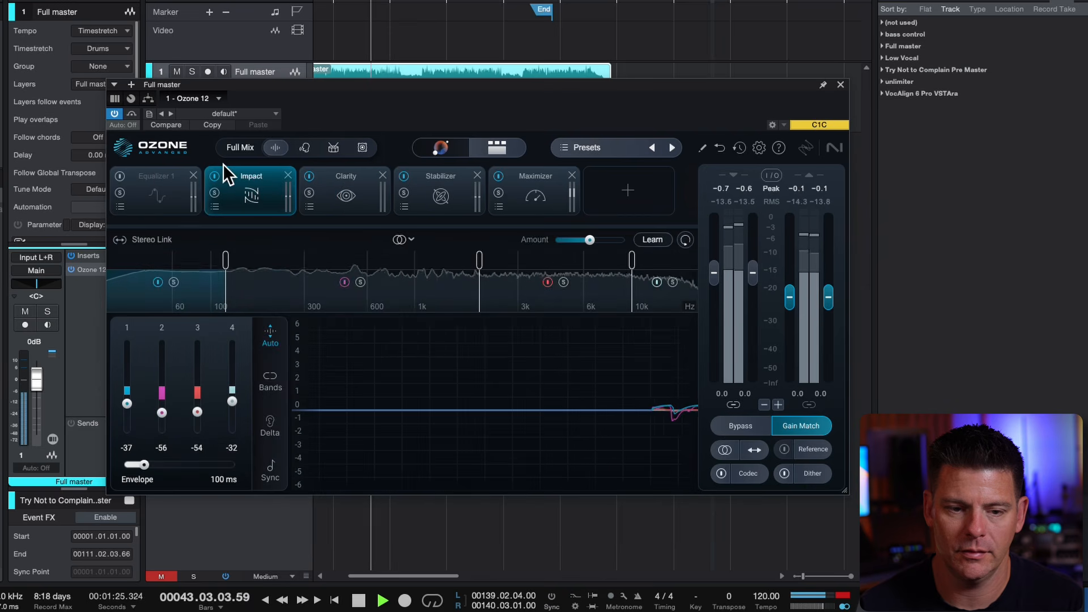
{"action": "left_click", "coordinate": [345, 176]}
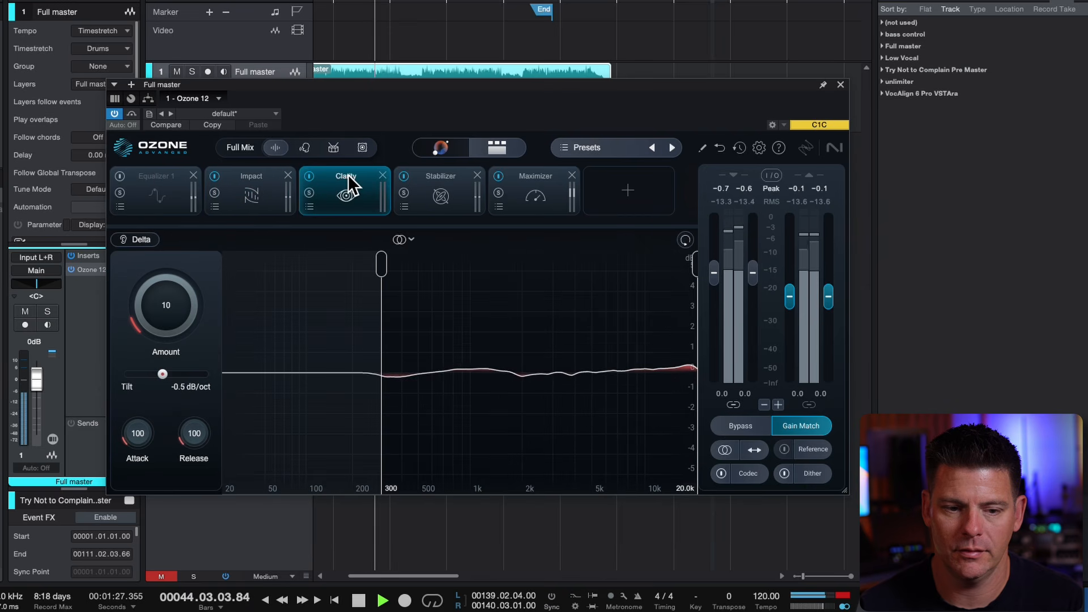
Restart playback and compare the song's opening section with Clarity repeatedly switched off and on
{"action": "key", "text": "space"}
{"action": "key", "text": "space"}
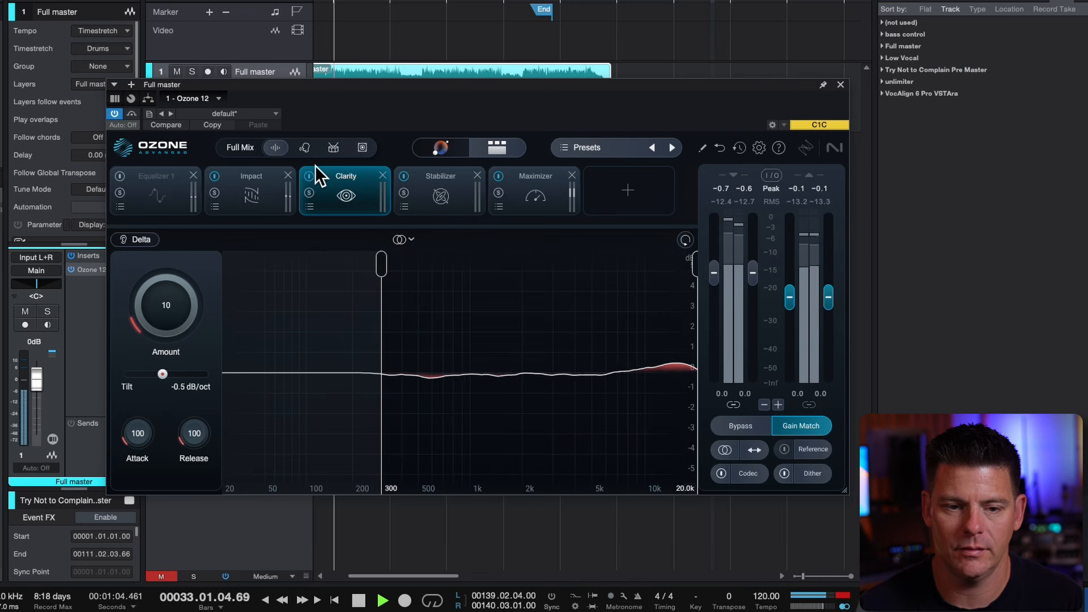
{"action": "left_click", "coordinate": [310, 174]}
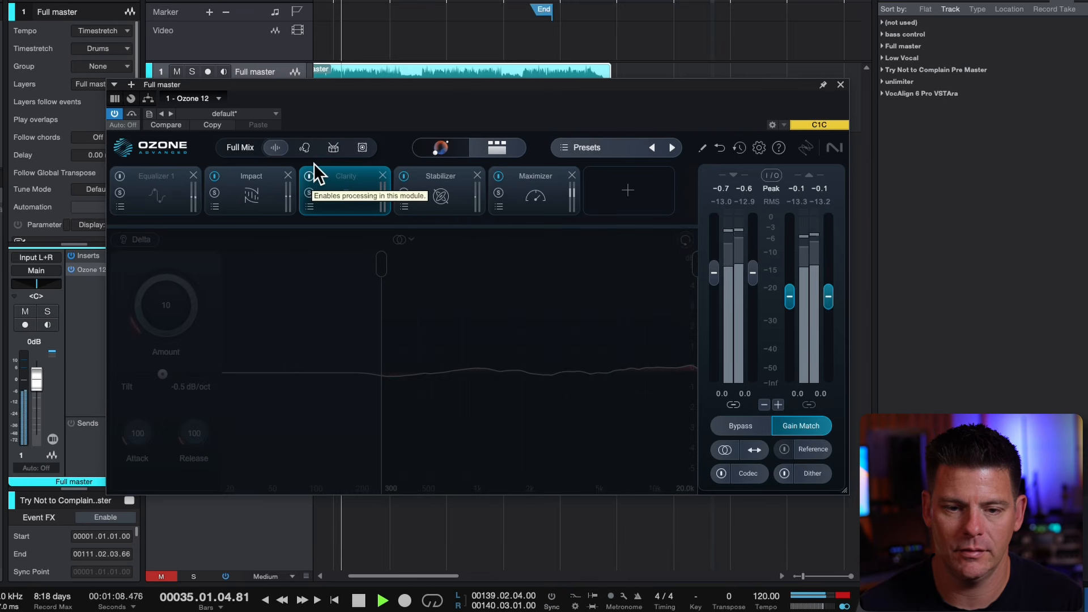
{"action": "left_click", "coordinate": [313, 166]}
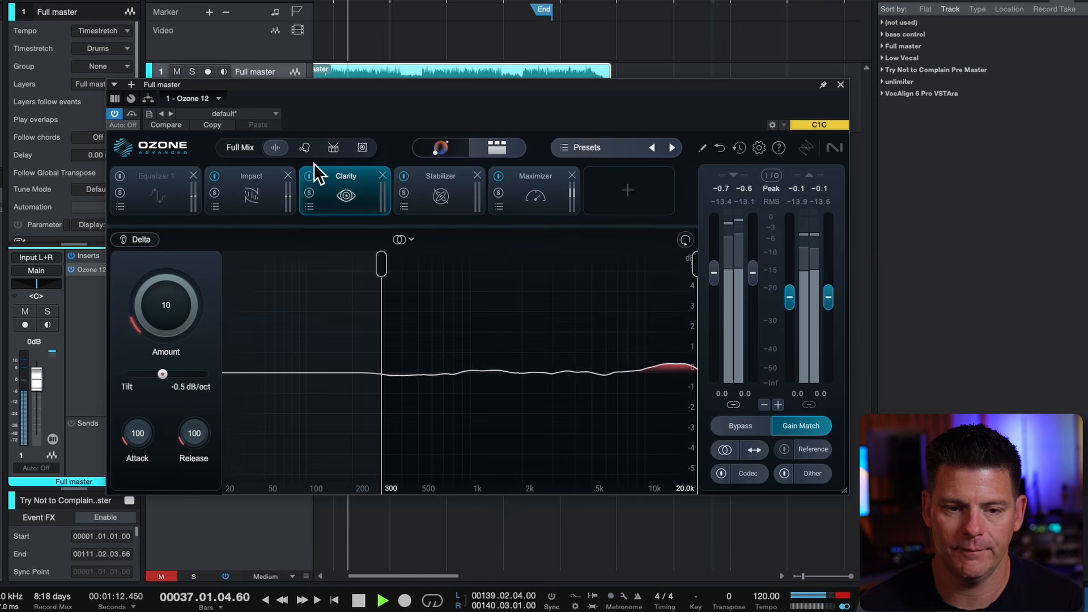
{"action": "left_click", "coordinate": [314, 163]}
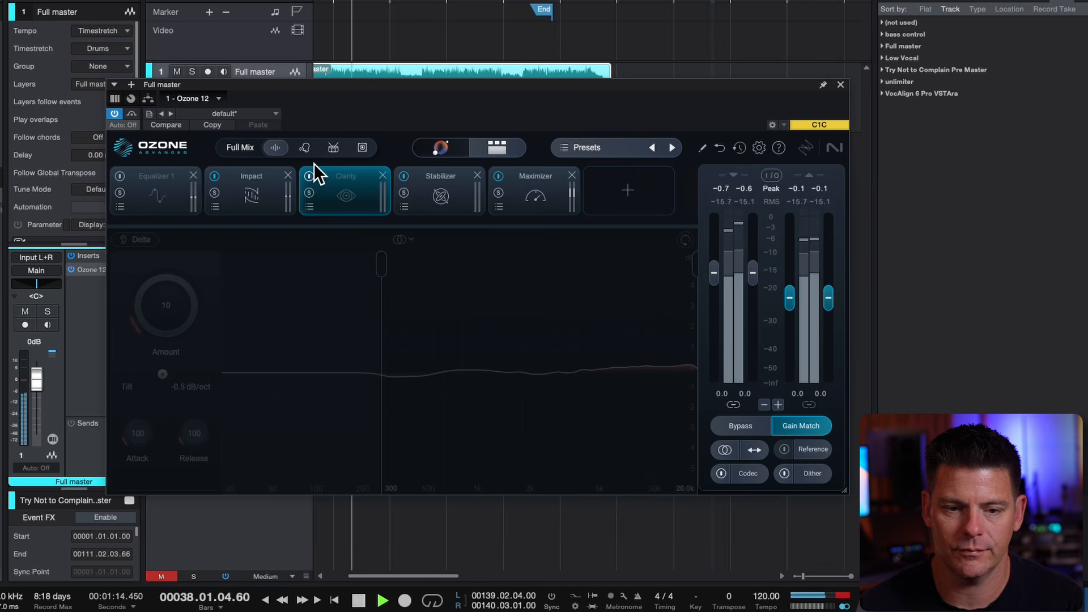
Switch Clarity back on, lower its Amount to 6, and stop playback
{"action": "left_click", "coordinate": [314, 163]}
{"action": "left_click_drag", "start_coordinate": [193, 287], "coordinate": [192, 291]}
{"action": "key", "text": "space"}
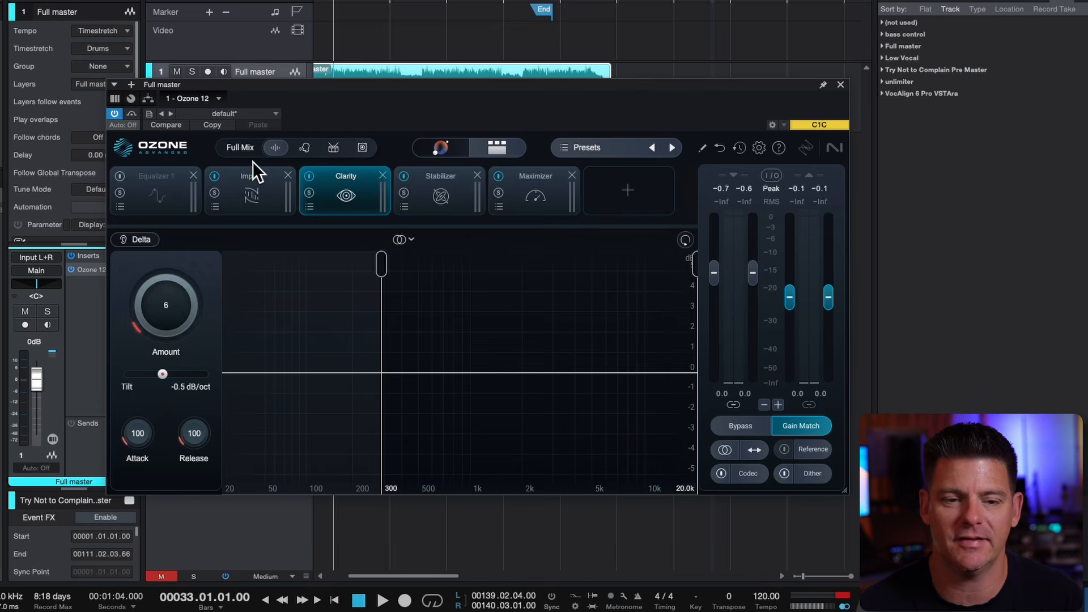
Show the Impact module and audition its processing with Delta monitoring, leaving Delta off after stopping playback
{"action": "left_click", "coordinate": [252, 193]}
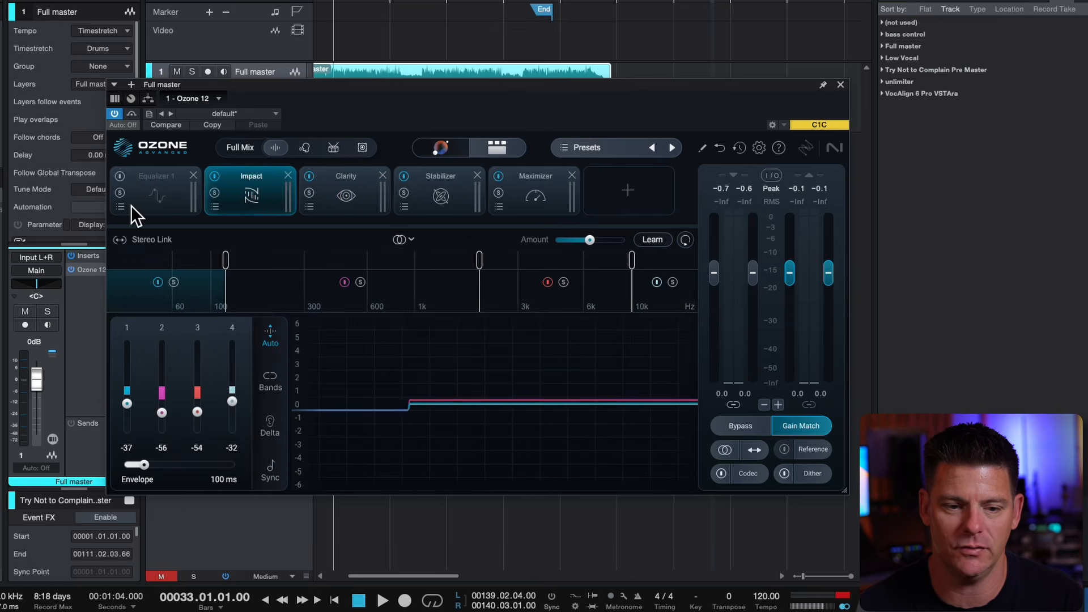
{"action": "key", "text": "space"}
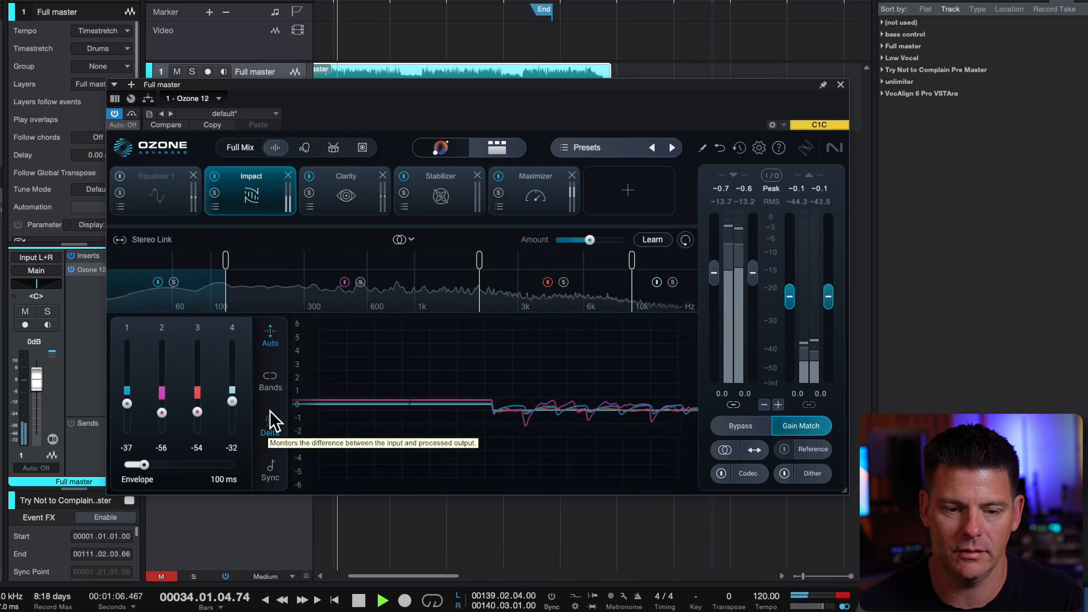
{"action": "key", "text": "space"}
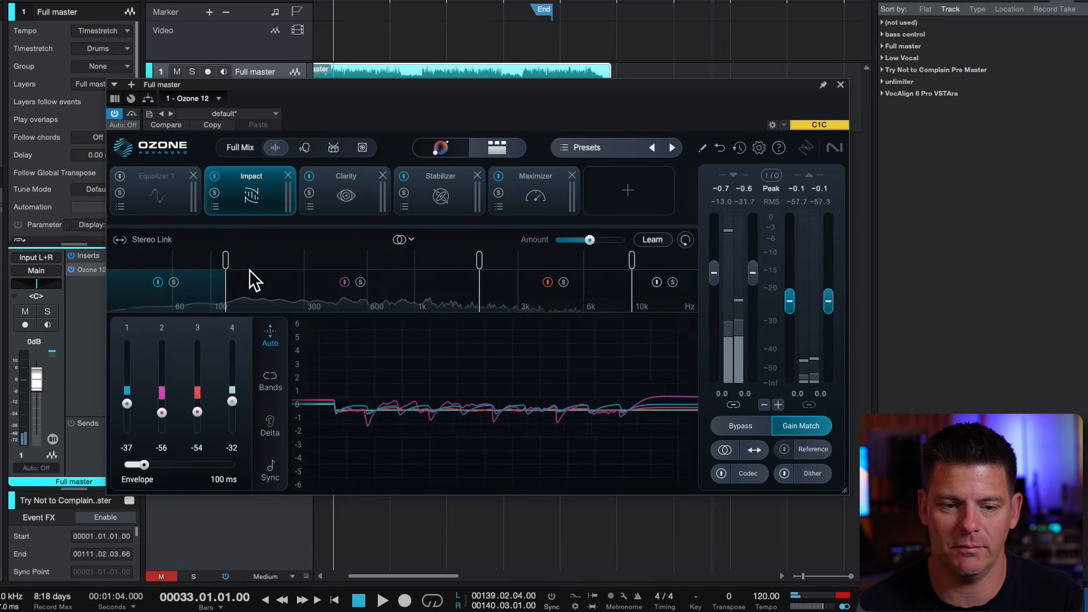
Lower the Impact Amount to about 19% and audition its processing with Delta monitoring, switching Delta off again before stopping playback
{"action": "left_click_drag", "start_coordinate": [587, 226], "coordinate": [566, 226]}
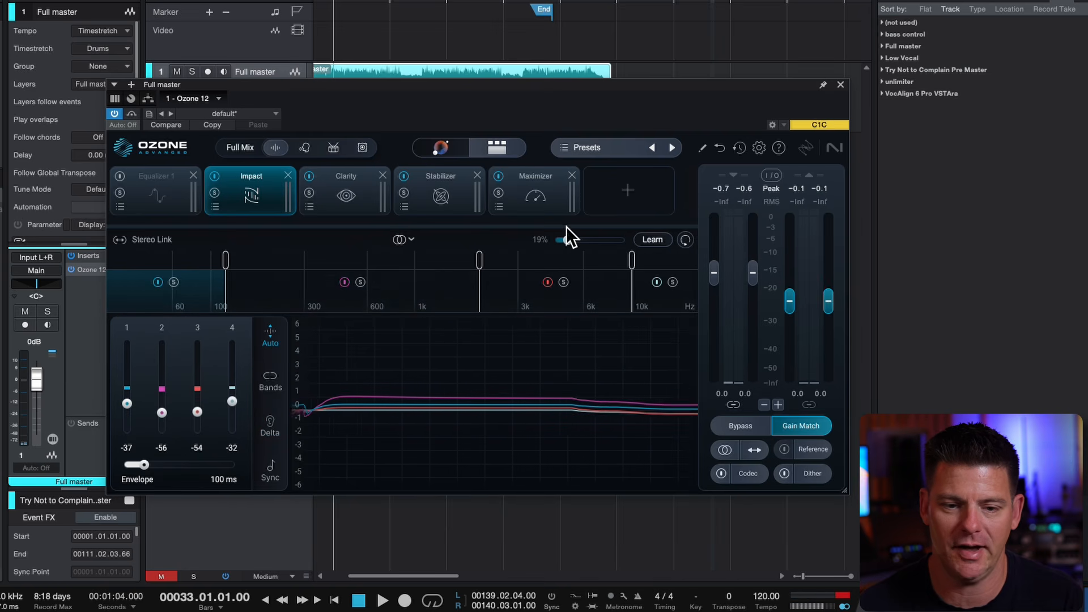
{"action": "left_click", "coordinate": [269, 408]}
{"action": "key", "text": "space"}
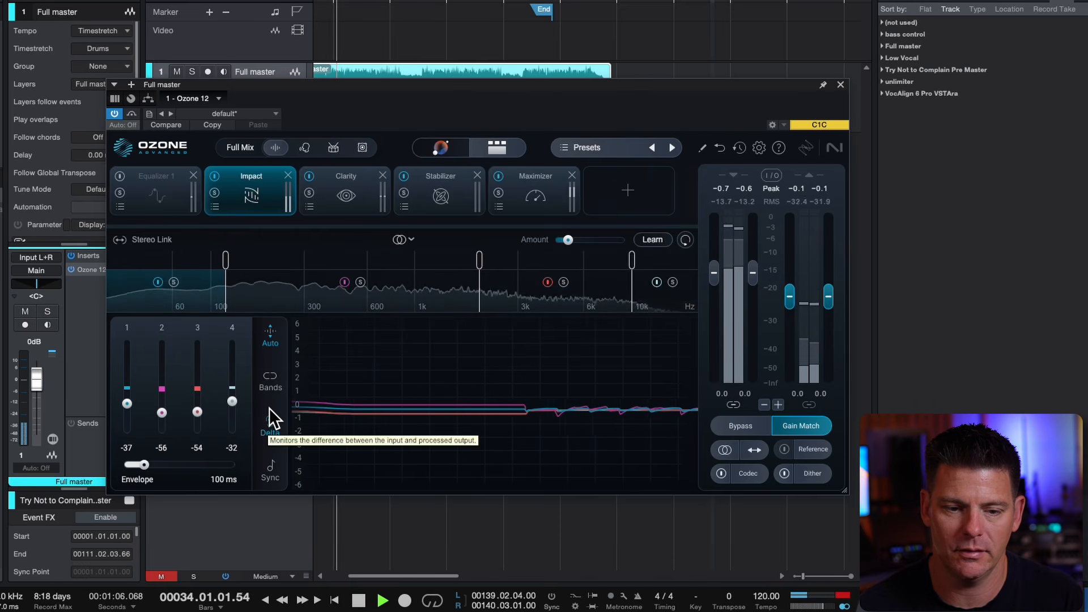
{"action": "left_click", "coordinate": [270, 408]}
{"action": "key", "text": "space"}
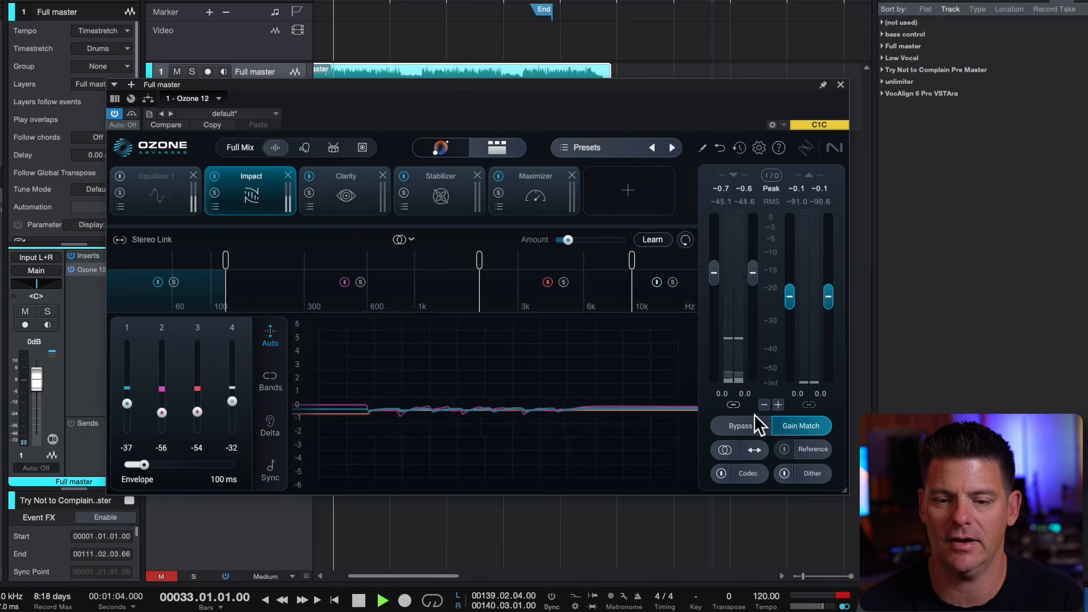
Play the song and compare the full master with all processing bypassed and active
{"action": "key", "text": "space"}
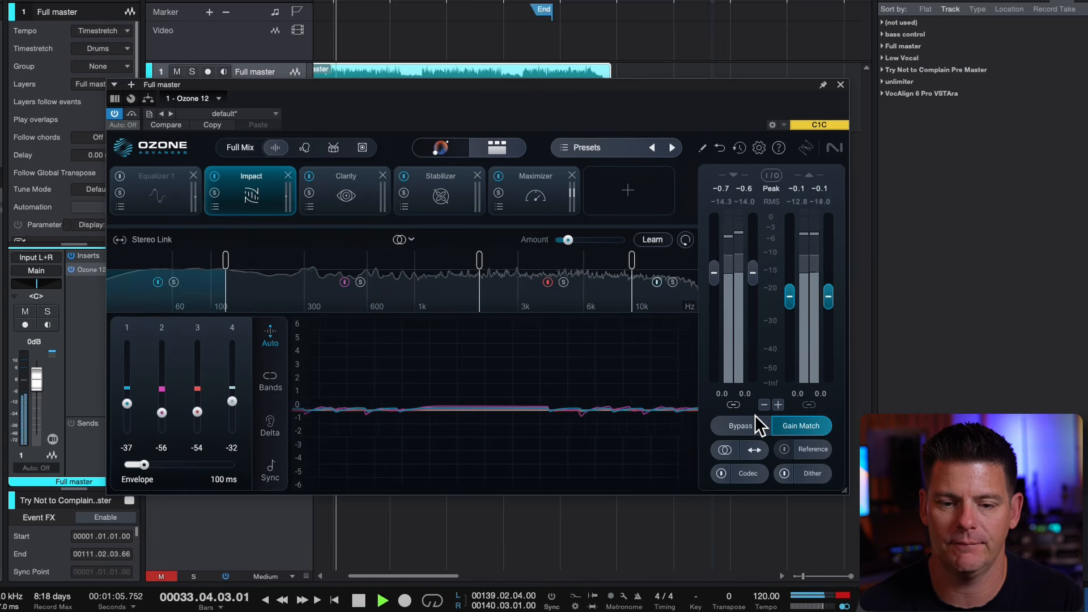
{"action": "left_click", "coordinate": [743, 425]}
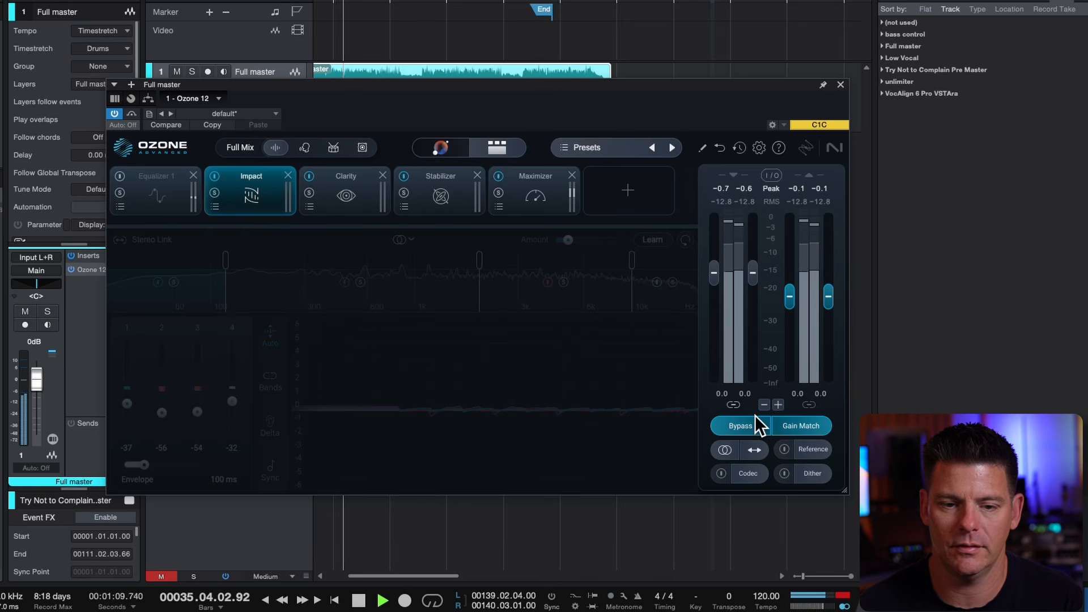
{"action": "left_click", "coordinate": [755, 415]}
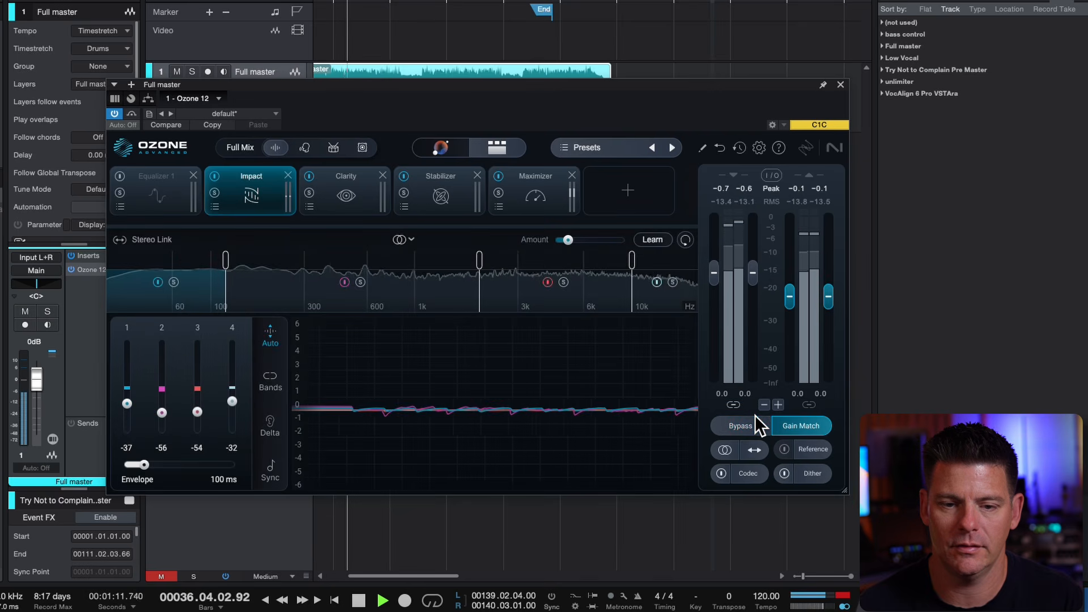
Switch Impact off, compare the master against the bypassed signal, and remove the Impact module from the chain
{"action": "left_click", "coordinate": [215, 176]}
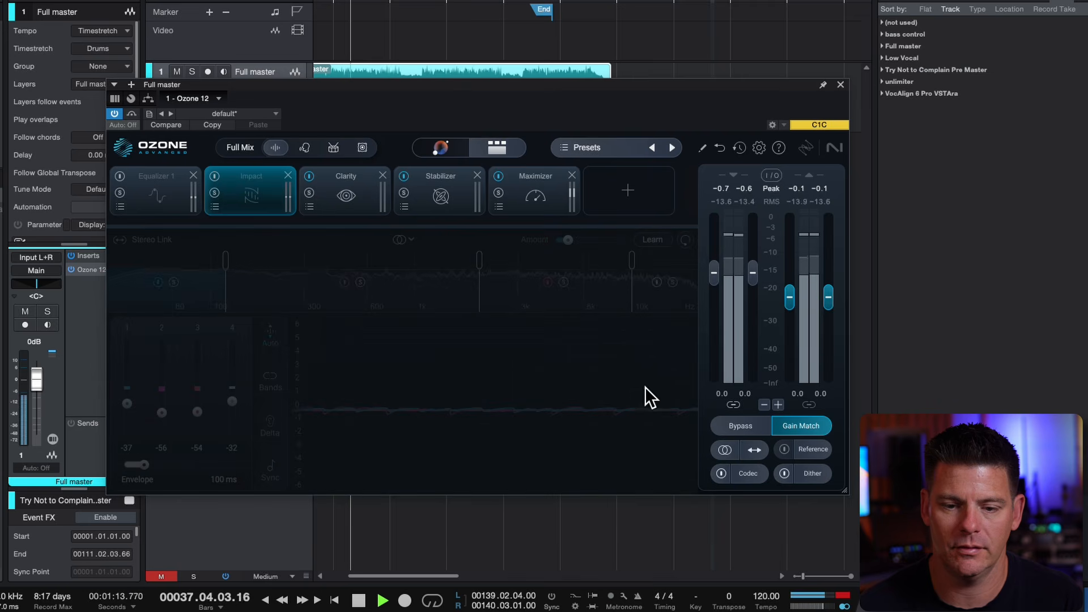
{"action": "left_click", "coordinate": [744, 423]}
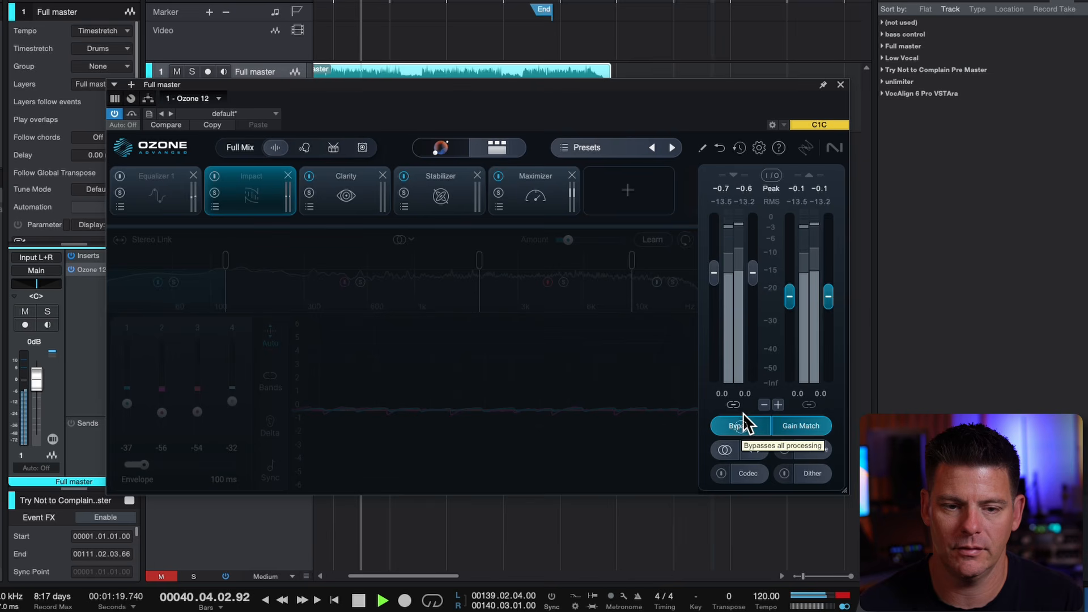
{"action": "left_click", "coordinate": [743, 415]}
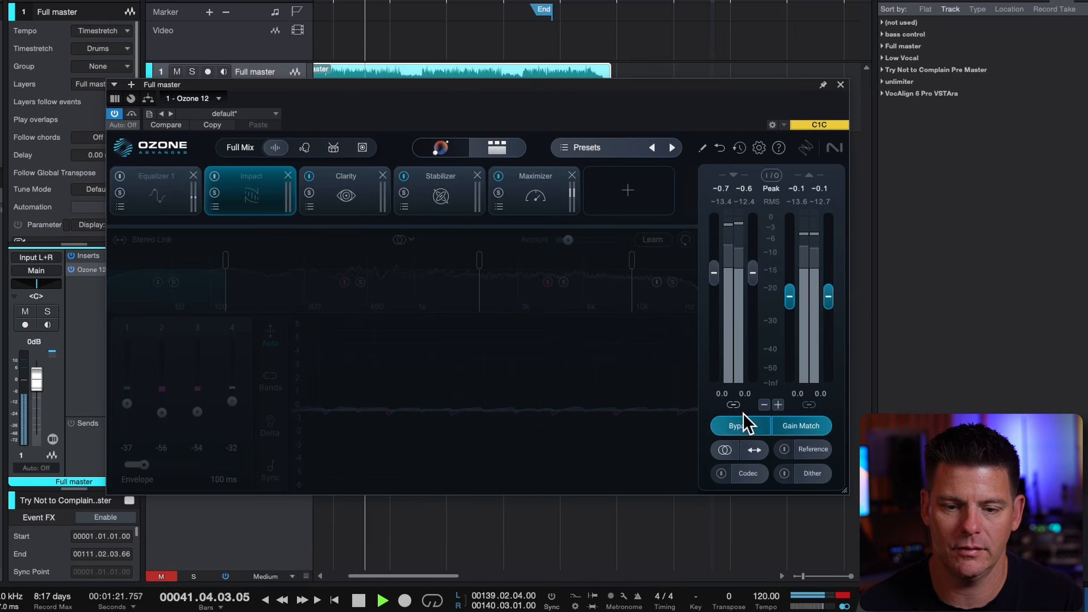
{"action": "key", "text": "space"}
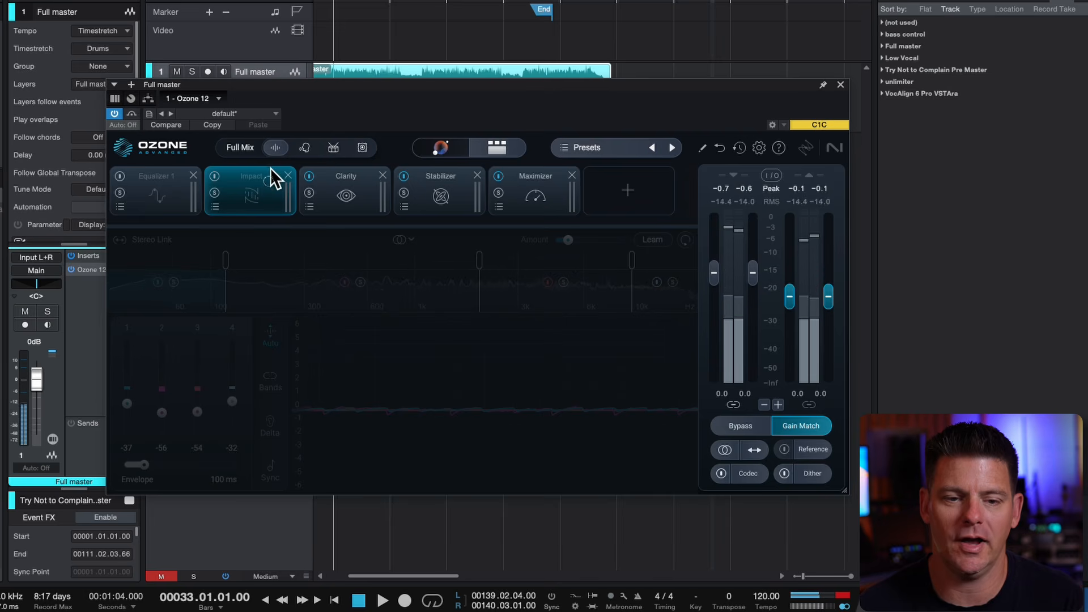
{"action": "left_click", "coordinate": [288, 176]}
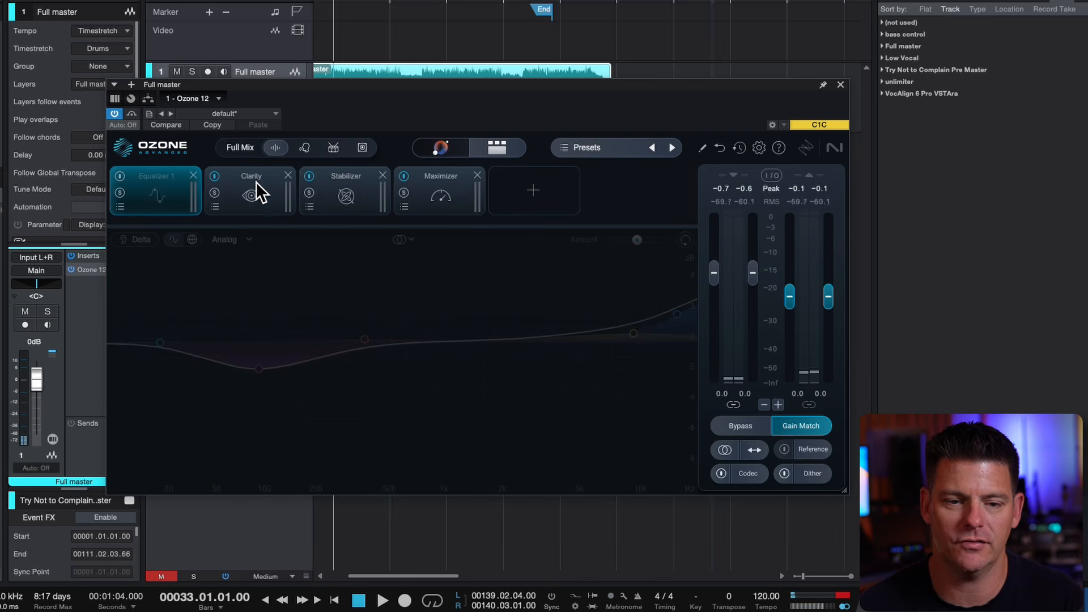
Look over the settings of the Clarity, Stabilizer and Maximizer modules
{"action": "left_click", "coordinate": [267, 184]}
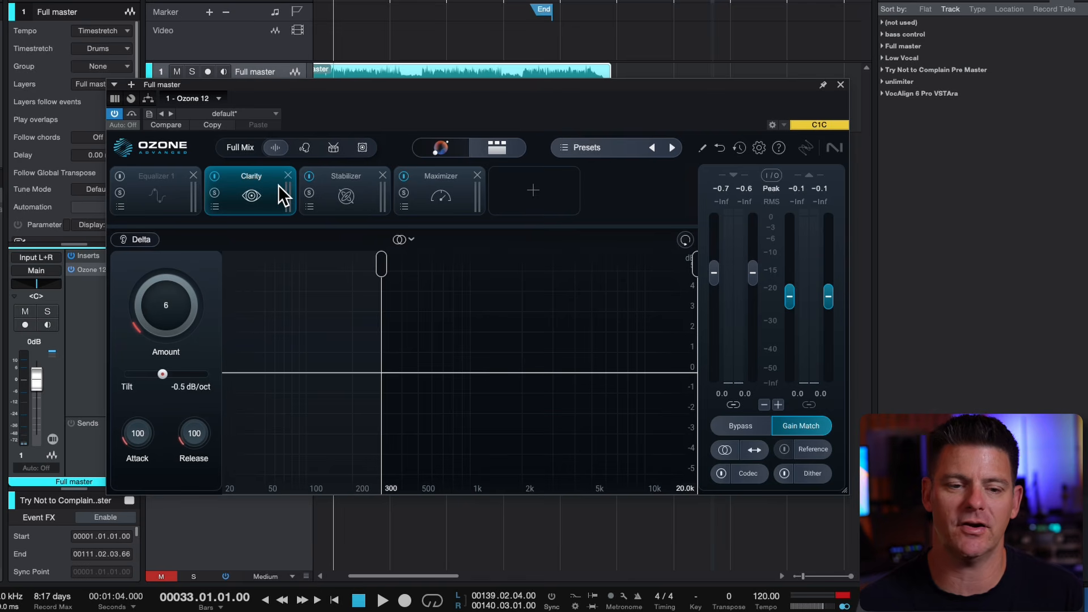
{"action": "left_click", "coordinate": [324, 202]}
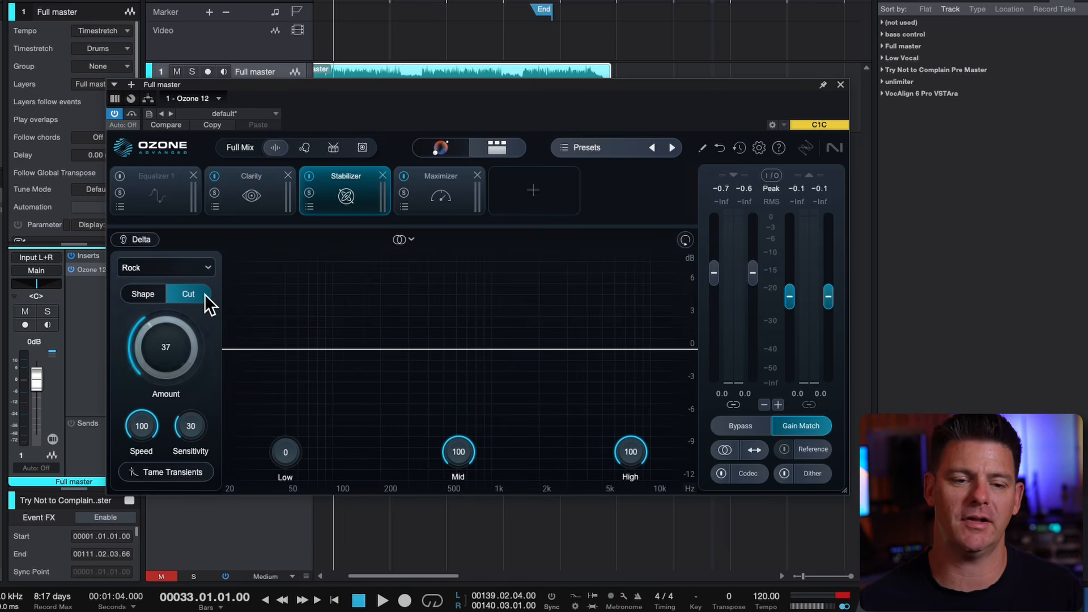
{"action": "left_click", "coordinate": [443, 174]}
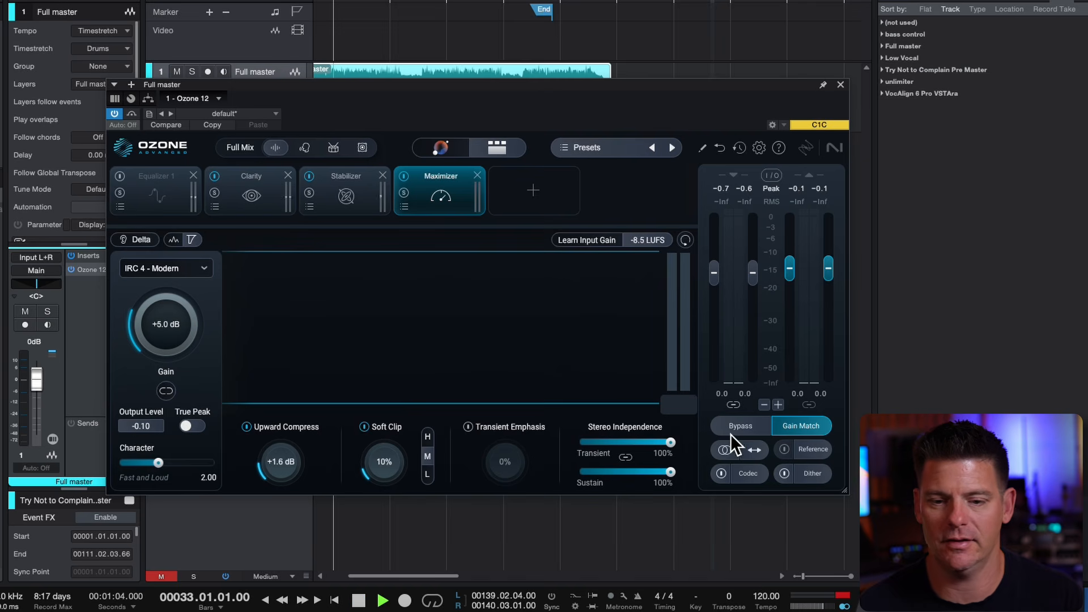
Raise the Maximizer Gain to +6.0 dB during playback and compare the master repeatedly with the bypassed signal
{"action": "key", "text": "space"}
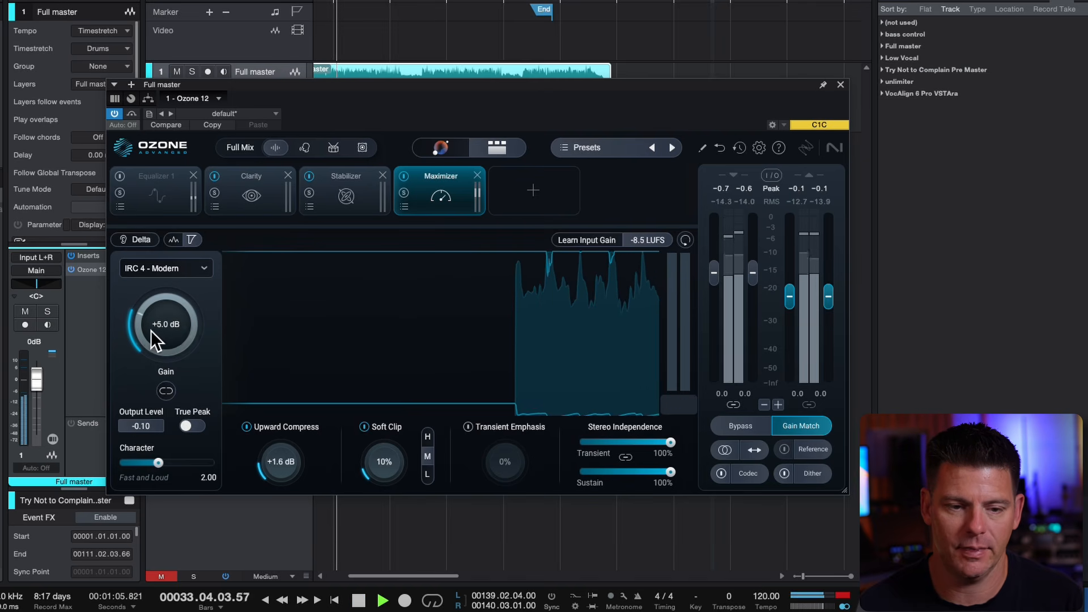
{"action": "left_click_drag", "start_coordinate": [189, 332], "coordinate": [188, 322]}
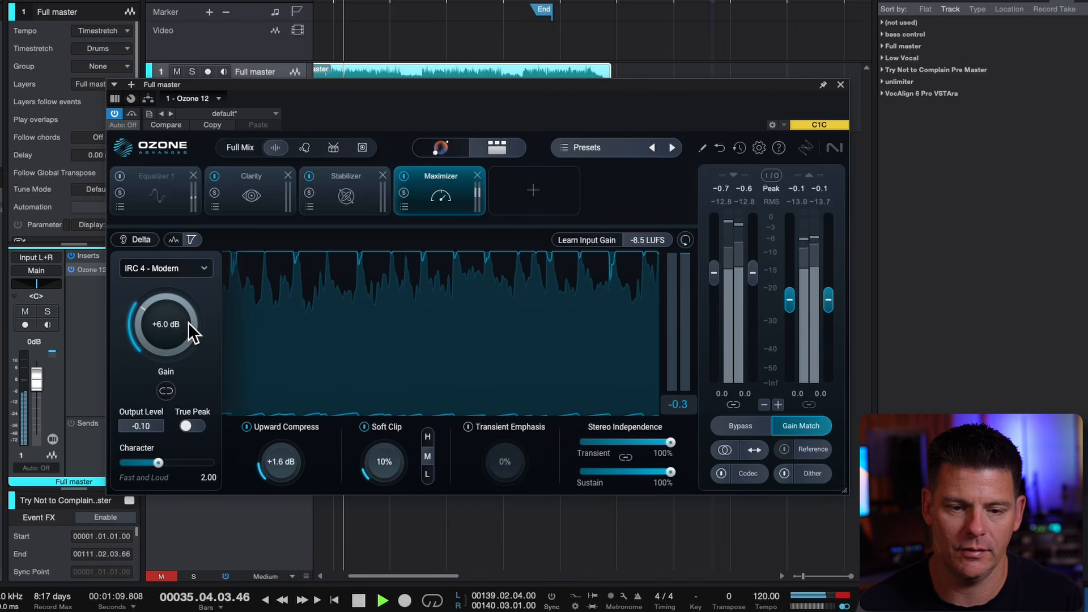
{"action": "left_click", "coordinate": [733, 424]}
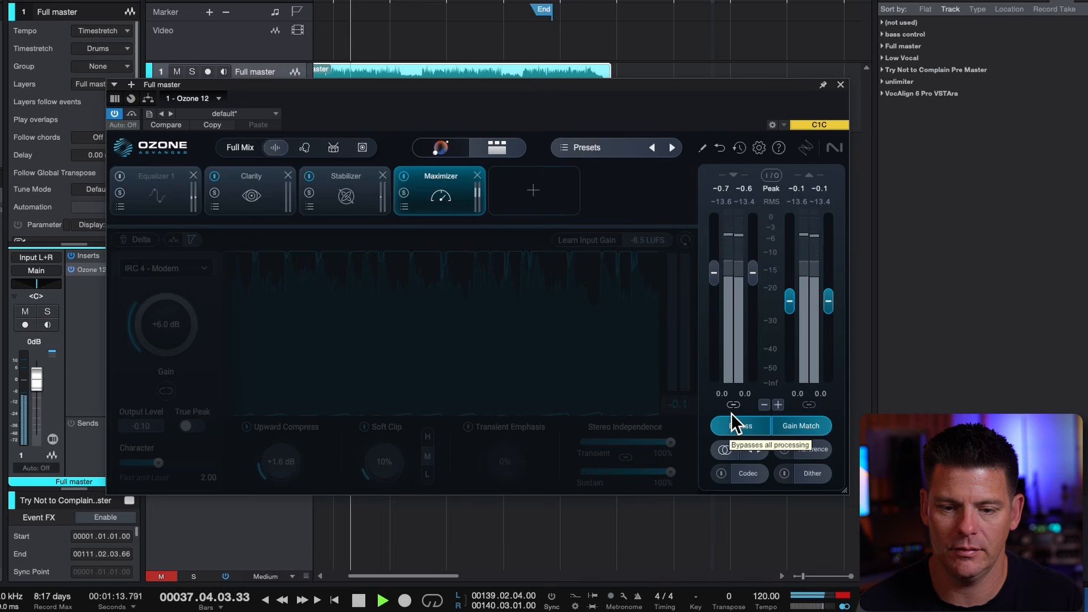
{"action": "left_click", "coordinate": [731, 414]}
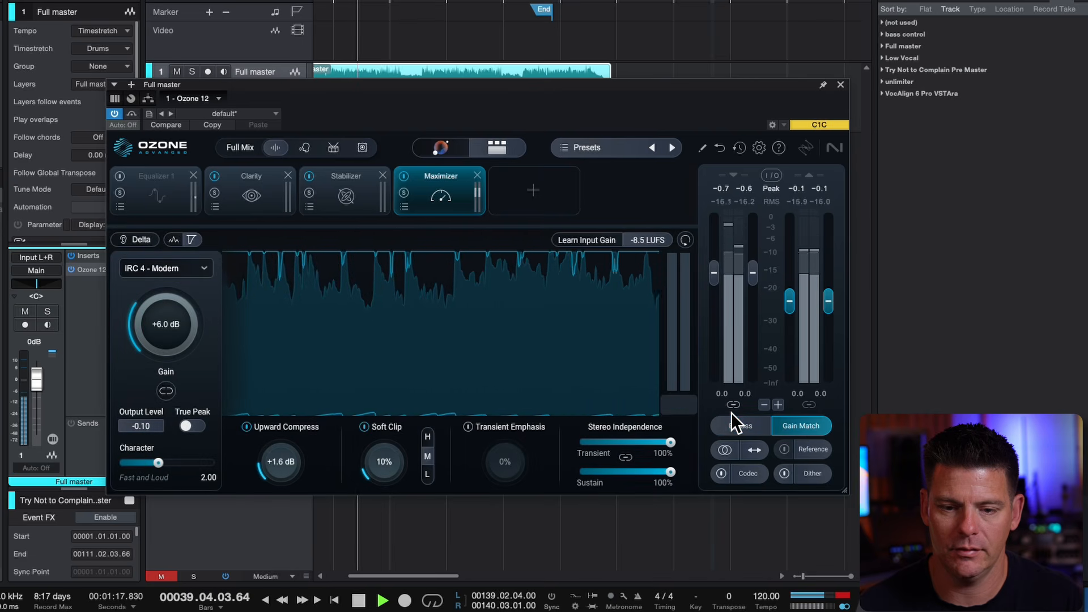
{"action": "left_click", "coordinate": [731, 414]}
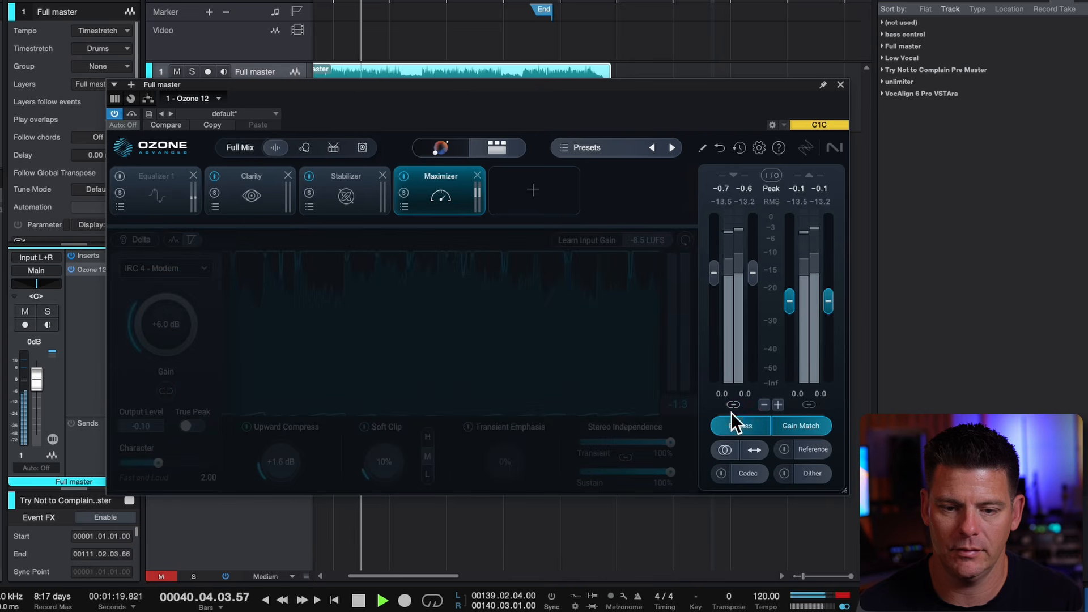
{"action": "left_click", "coordinate": [731, 413]}
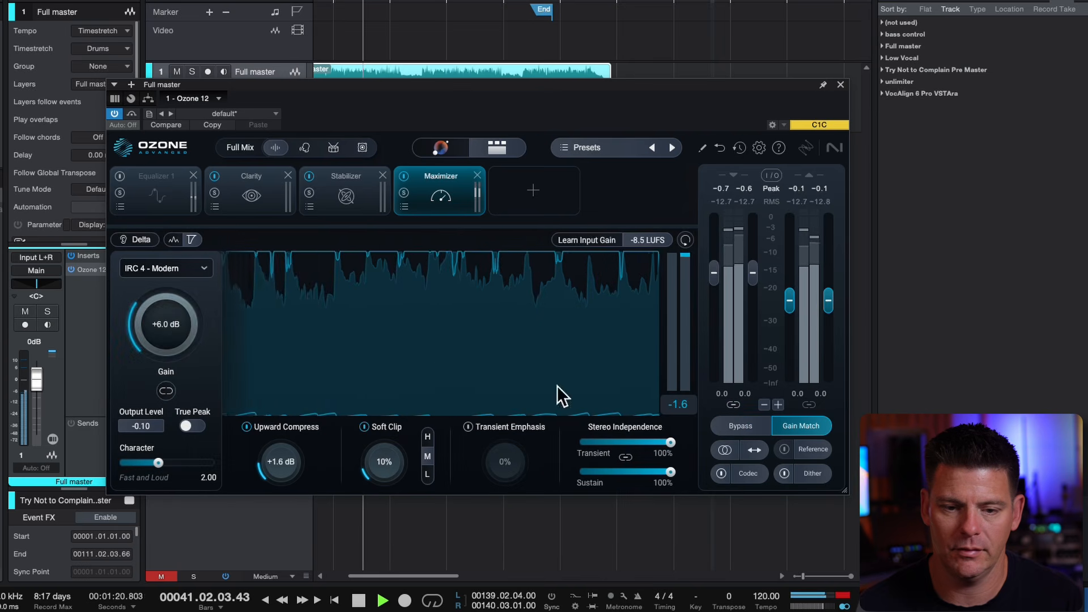
Set the Maximizer's limiting mode to IRC 5 and compare the master with the bypassed signal
{"action": "left_click", "coordinate": [189, 262]}
{"action": "left_click", "coordinate": [149, 366]}
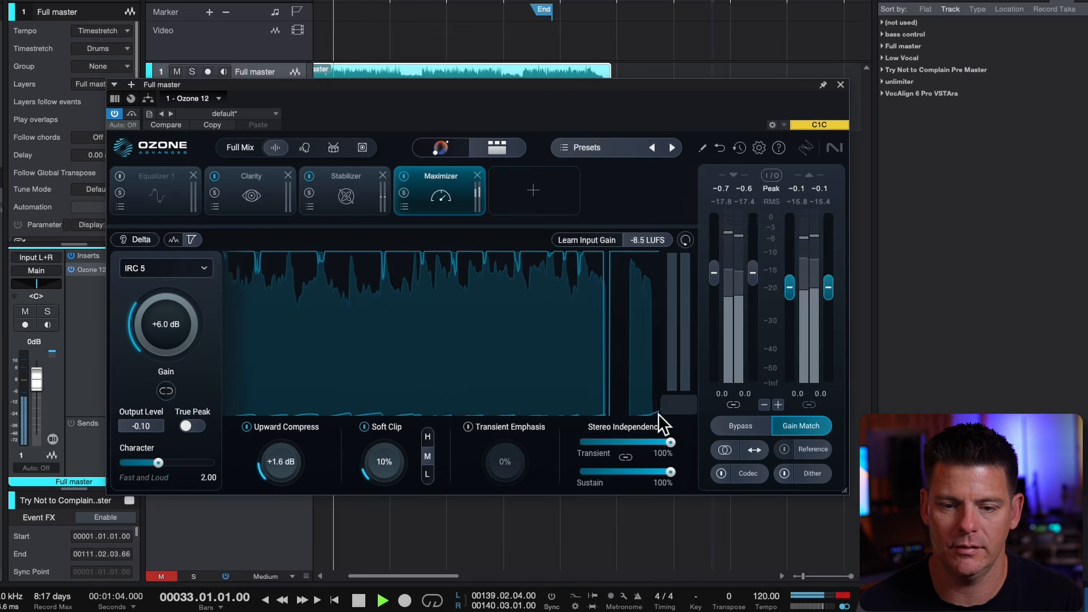
{"action": "left_click", "coordinate": [743, 413]}
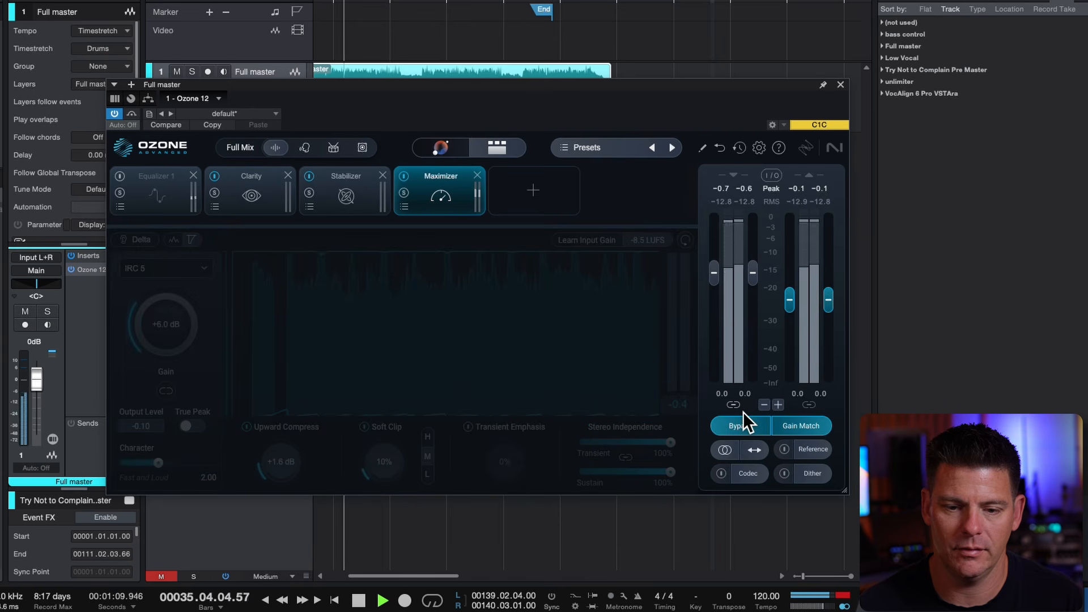
{"action": "left_click", "coordinate": [743, 411]}
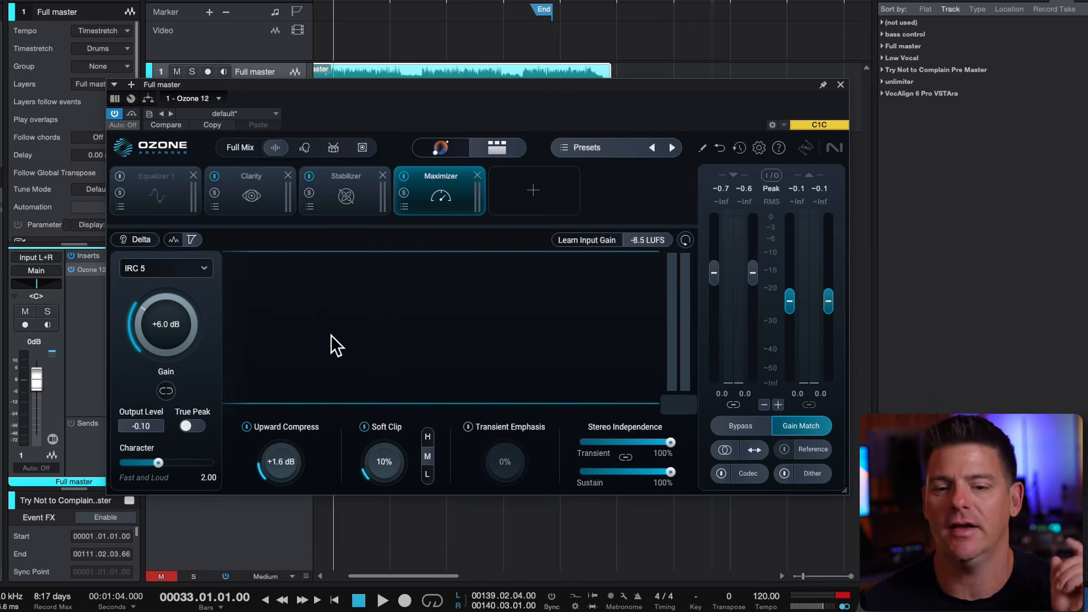
Enable Equalizer 1, set its low bell to 112 Hz at 0.1 dB, flatten the highest band, and set the orange bell to 8608 Hz at 0.7 dB
{"action": "left_click", "coordinate": [169, 171]}
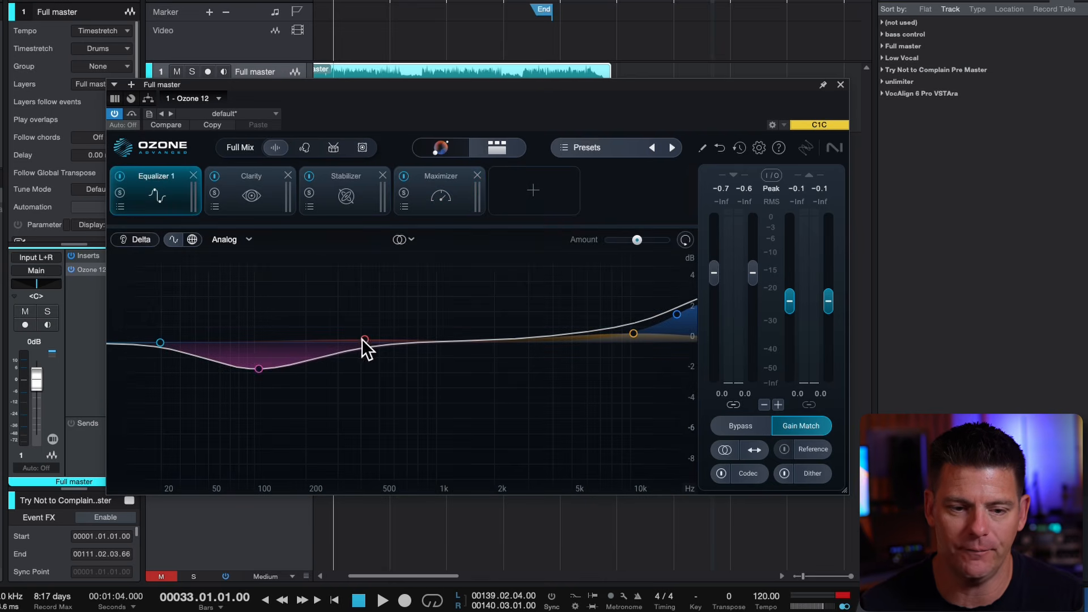
{"action": "left_click_drag", "start_coordinate": [259, 356], "coordinate": [260, 328]}
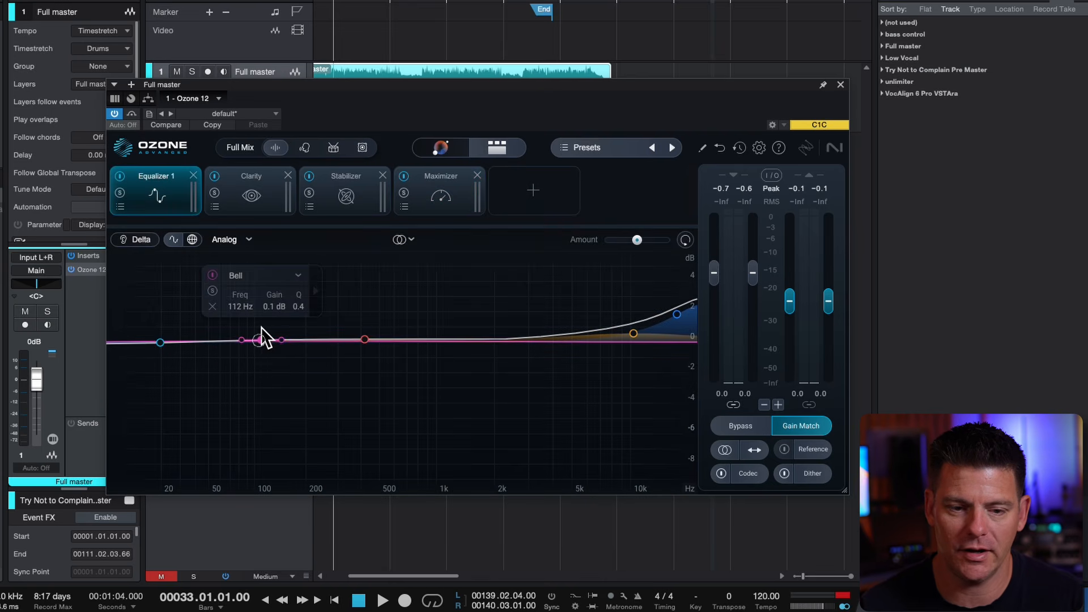
{"action": "left_click_drag", "start_coordinate": [682, 301], "coordinate": [690, 328]}
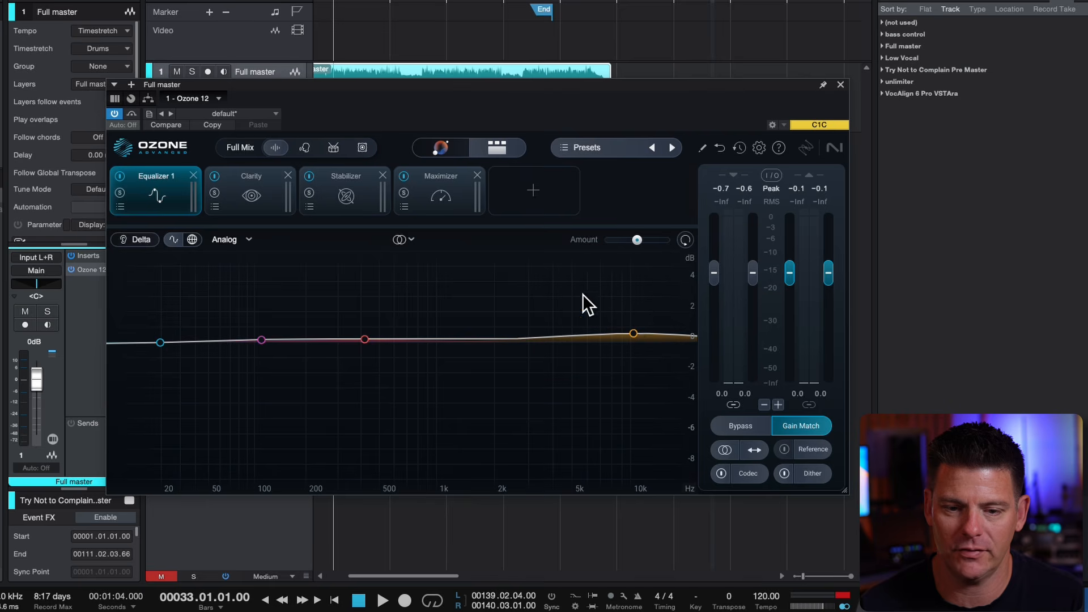
{"action": "mouse_move", "coordinate": [633, 315]}
{"action": "left_mouse_down"}
{"action": "mouse_move", "coordinate": [554, 326]}
{"action": "mouse_move", "coordinate": [282, 272]}
{"action": "mouse_move", "coordinate": [640, 258]}
{"action": "mouse_move", "coordinate": [573, 274]}
{"action": "mouse_move", "coordinate": [625, 263]}
{"action": "mouse_move", "coordinate": [182, 264]}
{"action": "mouse_move", "coordinate": [600, 274]}
{"action": "mouse_move", "coordinate": [621, 320]}
{"action": "left_mouse_up"}
Compare the playing song with Equalizer 1 repeatedly switched off and on, leaving it on when playback stops
{"action": "key", "text": "space"}
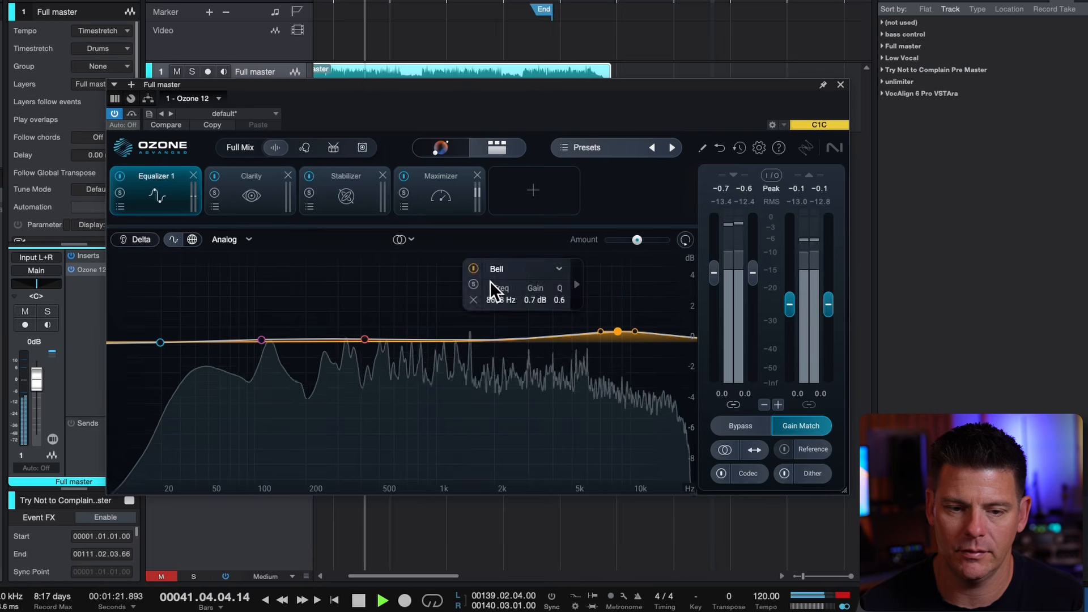
{"action": "left_click", "coordinate": [120, 163]}
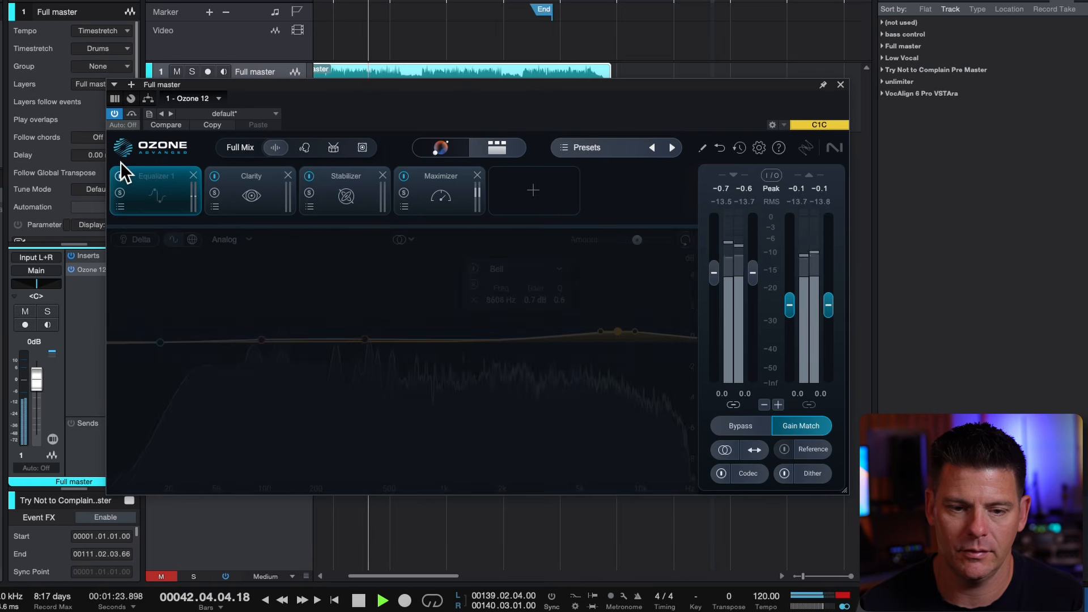
{"action": "left_click", "coordinate": [120, 162]}
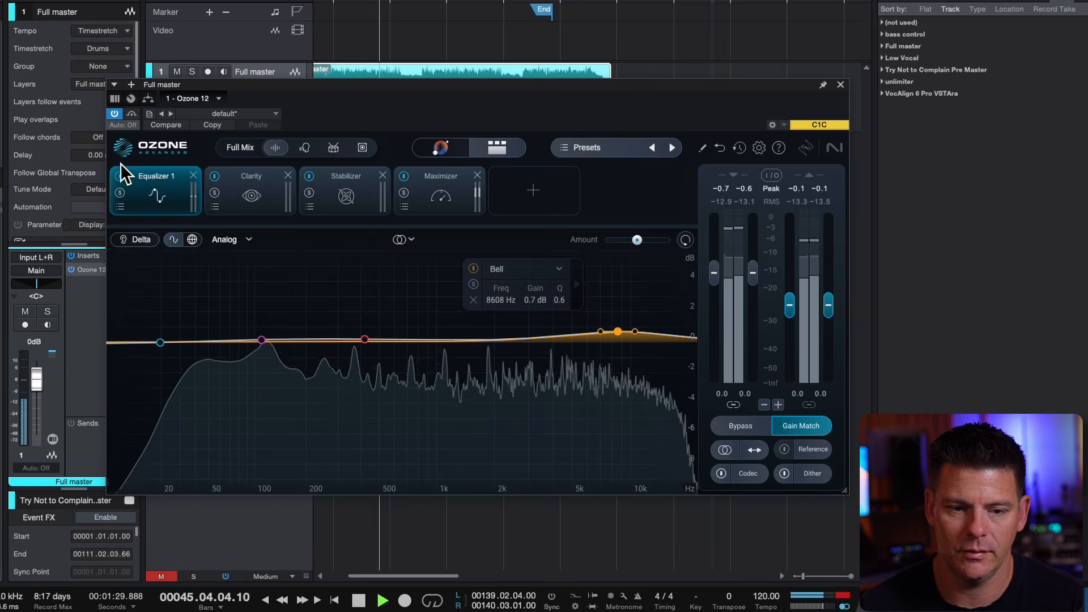
{"action": "left_click", "coordinate": [120, 164]}
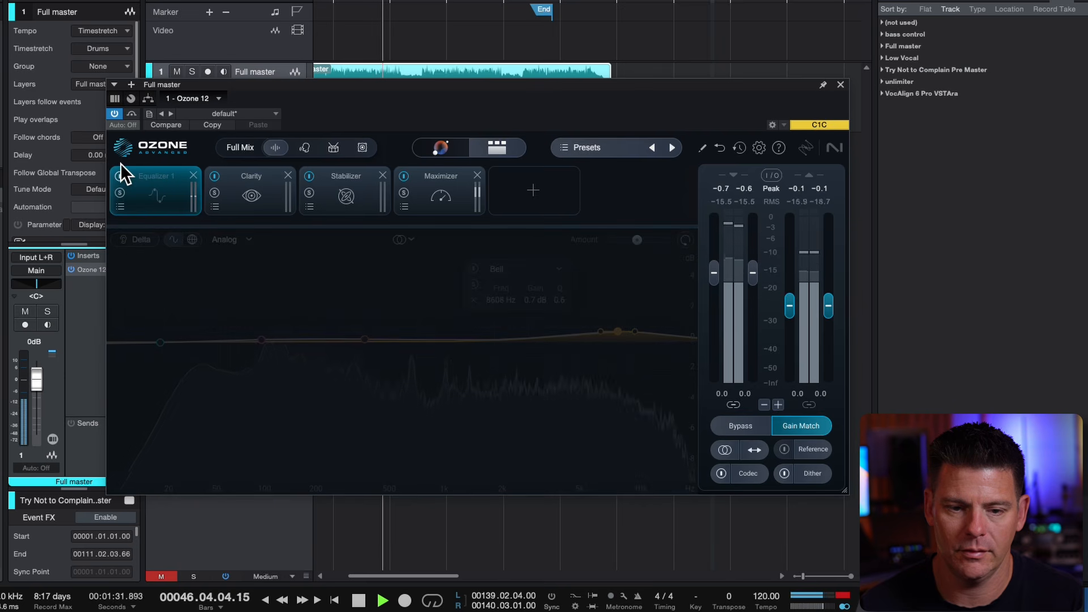
{"action": "left_click", "coordinate": [120, 163]}
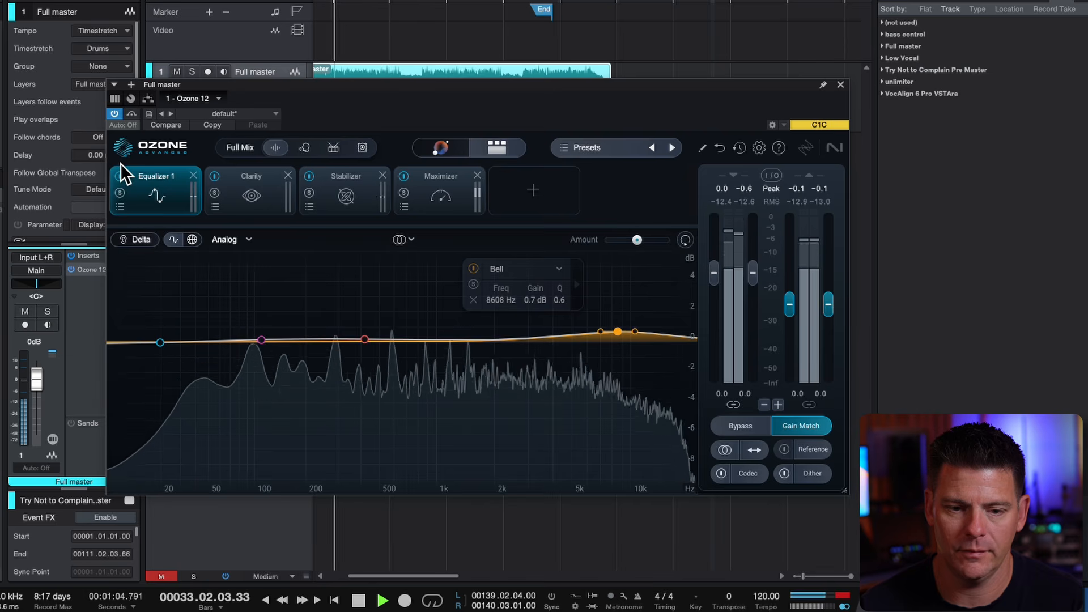
{"action": "left_click", "coordinate": [120, 163]}
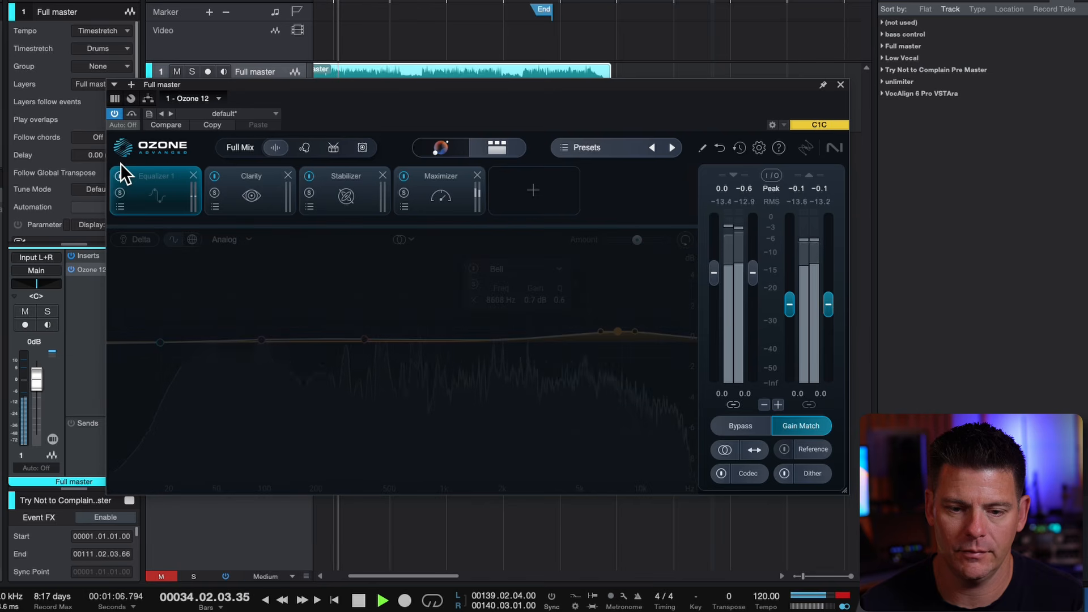
{"action": "left_click", "coordinate": [120, 163]}
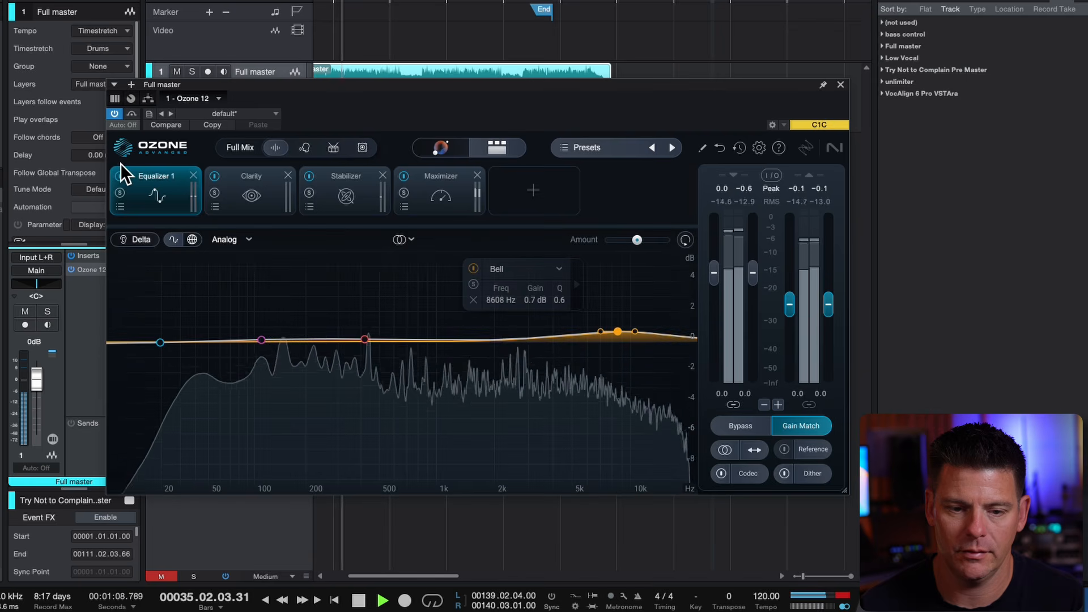
{"action": "key", "text": "space"}
Add a Bass Control module and place it first in the chain, ahead of Equalizer 1
{"action": "left_click", "coordinate": [533, 190]}
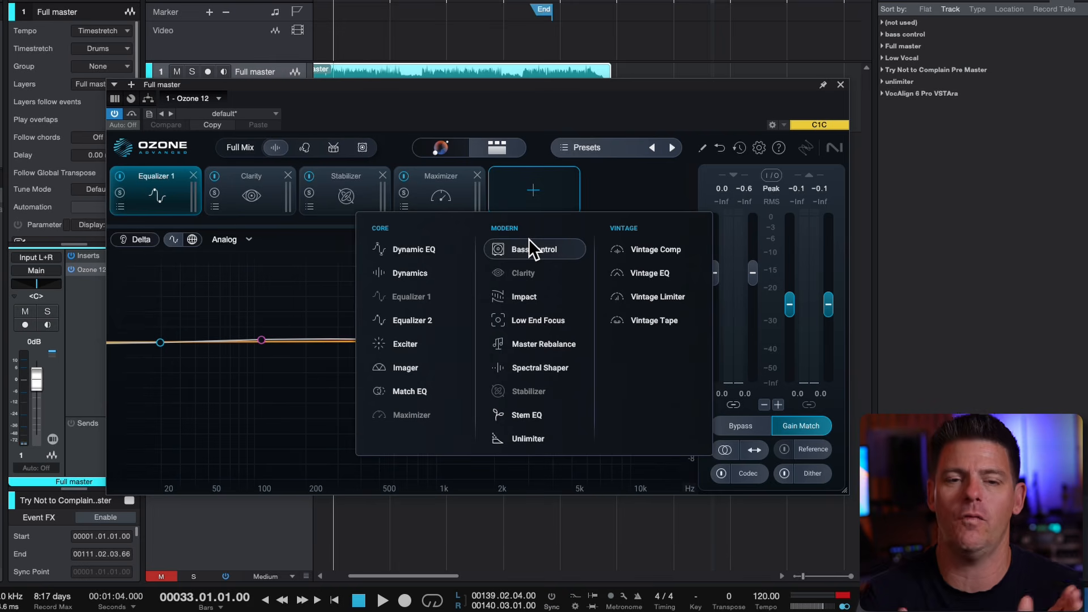
{"action": "left_click_drag", "start_coordinate": [530, 241], "coordinate": [140, 162]}
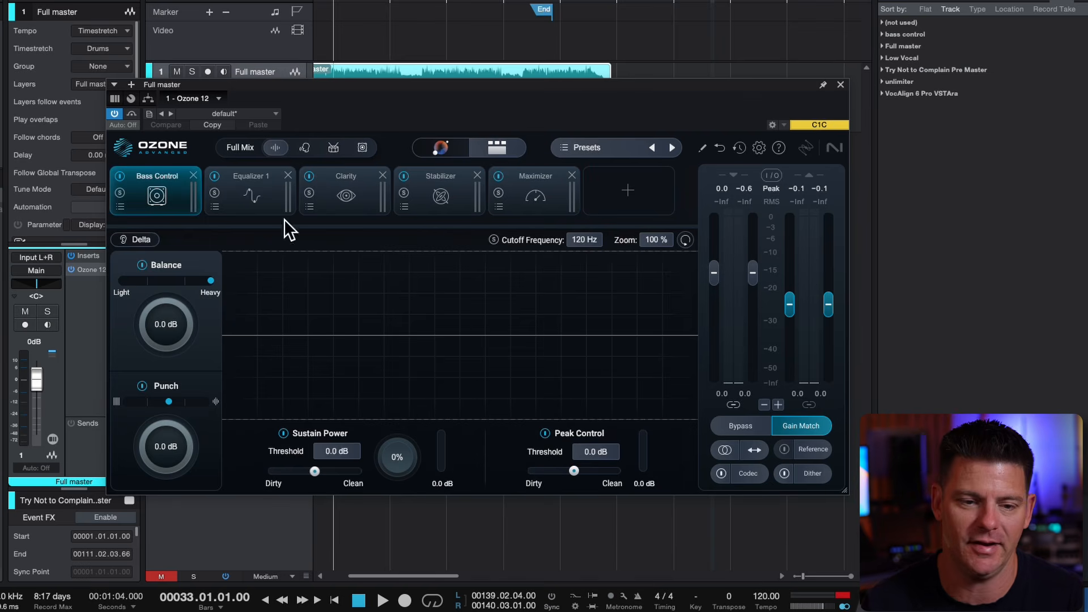
While the song plays, raise the Bass Control module's Balance to +2.0 dB and restart playback
{"action": "key", "text": "space"}
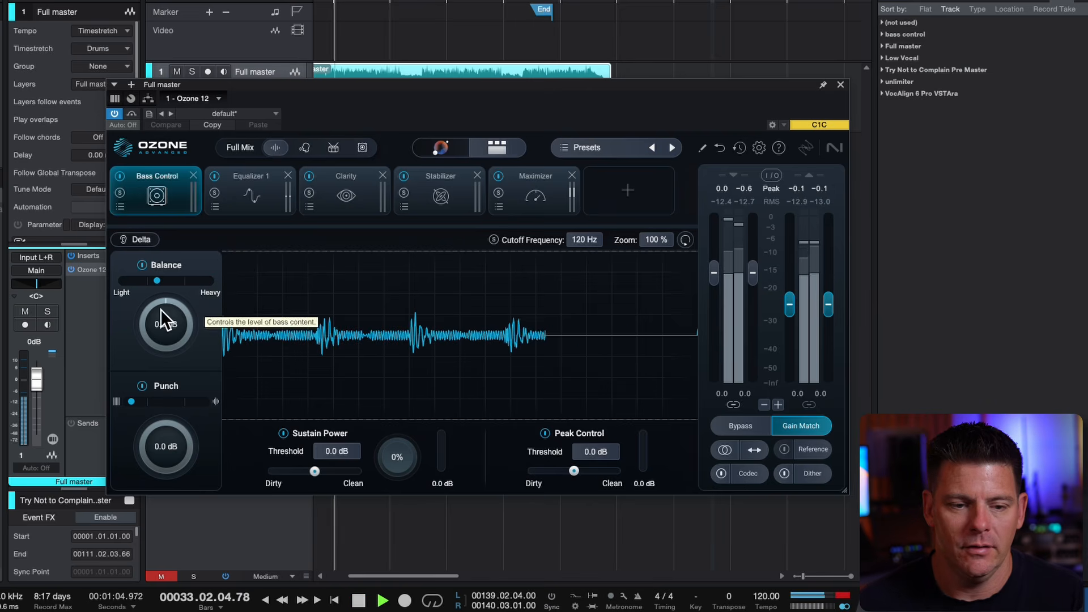
{"action": "left_click_drag", "start_coordinate": [169, 314], "coordinate": [179, 304]}
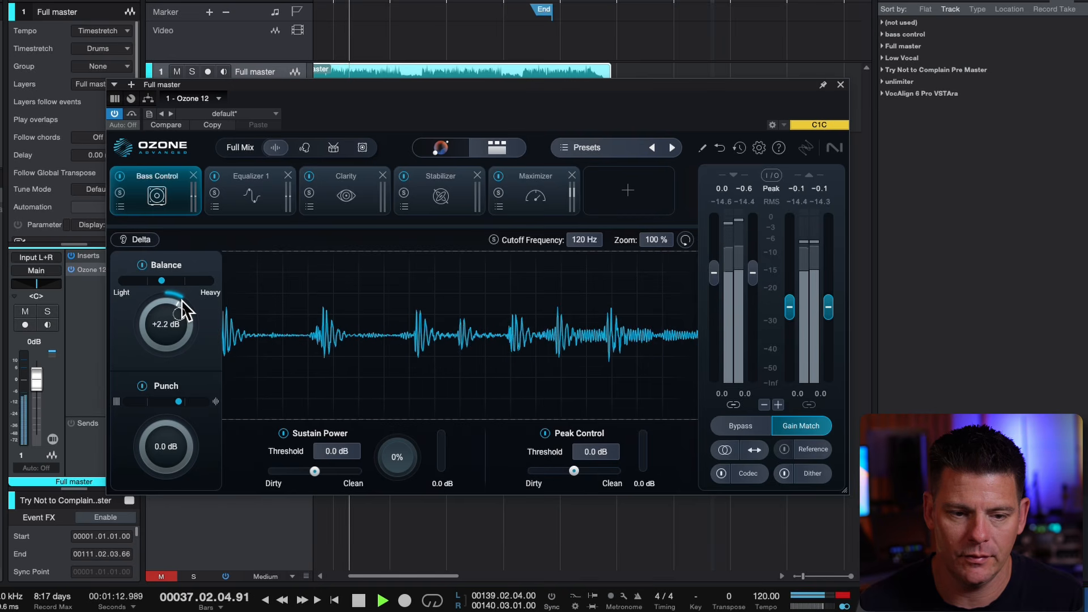
{"action": "left_click_drag", "start_coordinate": [189, 276], "coordinate": [188, 302]}
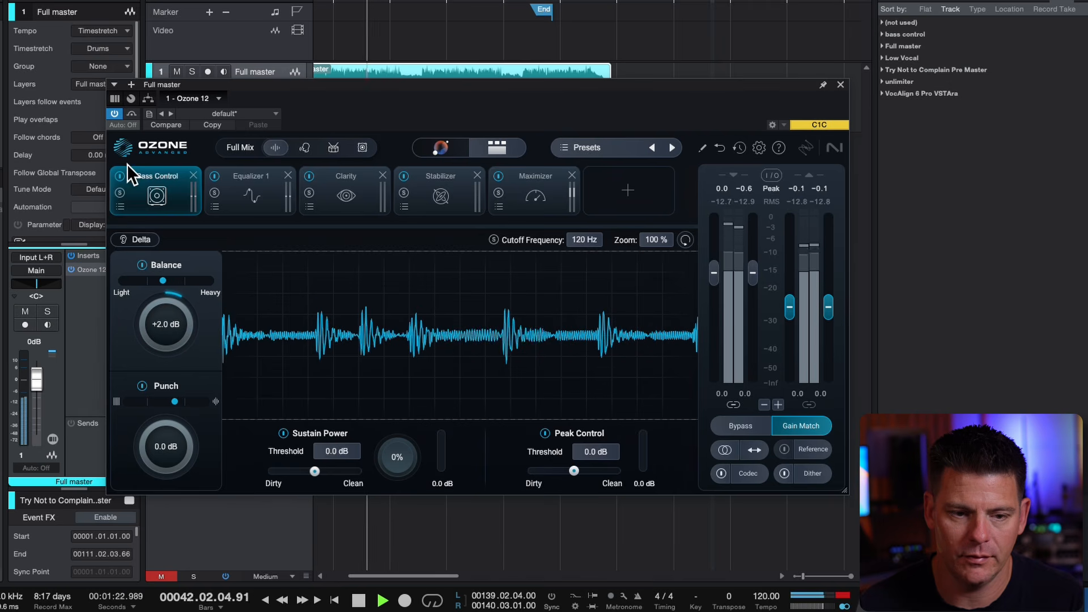
{"action": "key", "text": "space"}
{"action": "key", "text": "space"}
{"action": "key", "text": "space"}
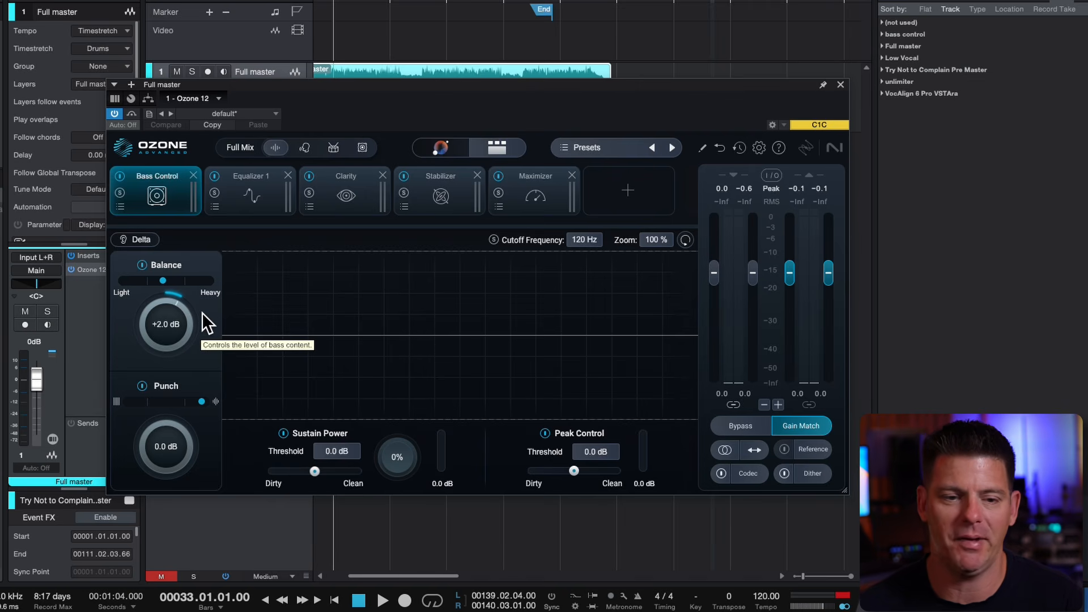
Compare the playing master with the bypassed signal and set Bass Control's Balance to +1.1 dB
{"action": "key", "text": "space"}
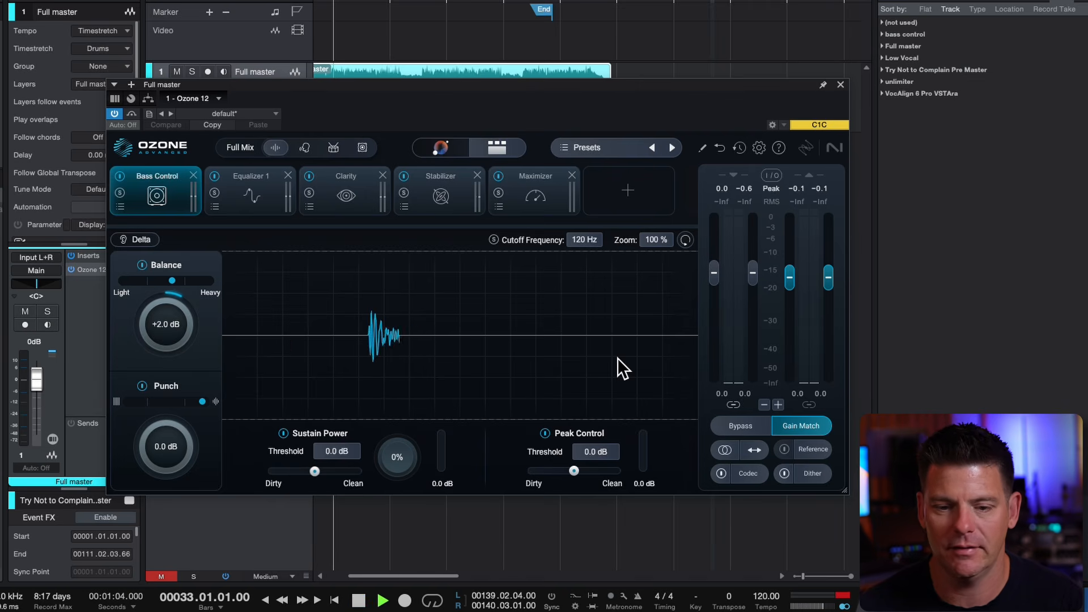
{"action": "left_click", "coordinate": [756, 417]}
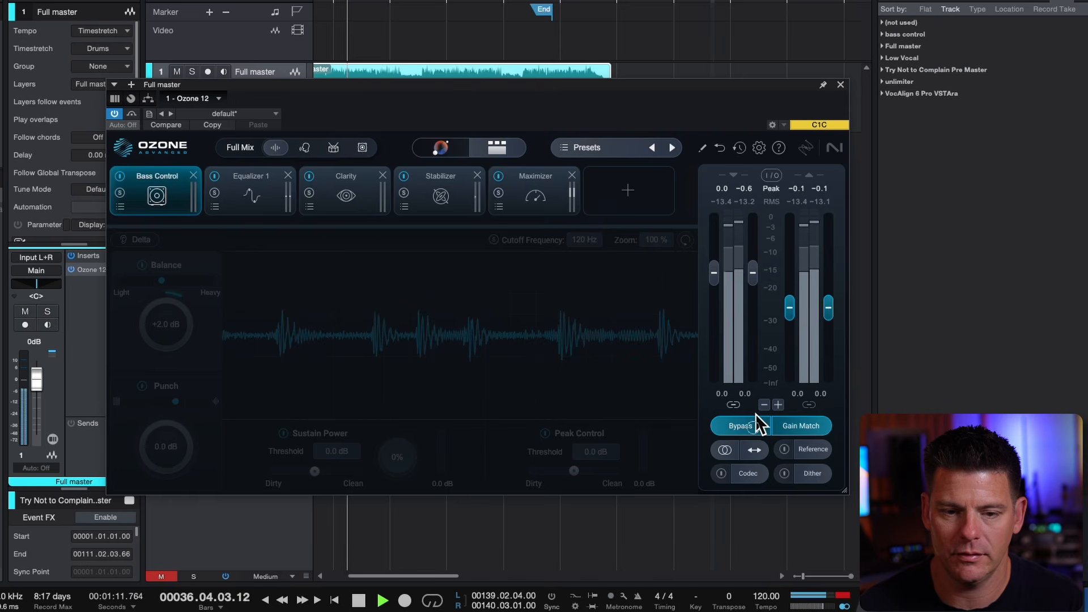
{"action": "left_click", "coordinate": [756, 424]}
{"action": "left_click_drag", "start_coordinate": [159, 321], "coordinate": [160, 323]}
{"action": "left_click", "coordinate": [738, 411]}
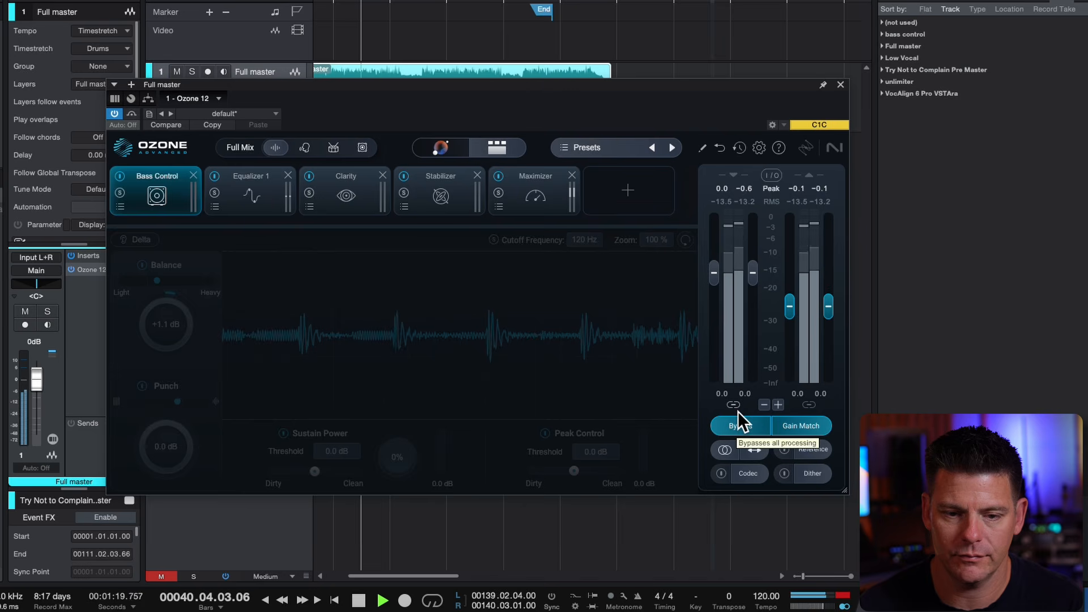
{"action": "left_click", "coordinate": [738, 412]}
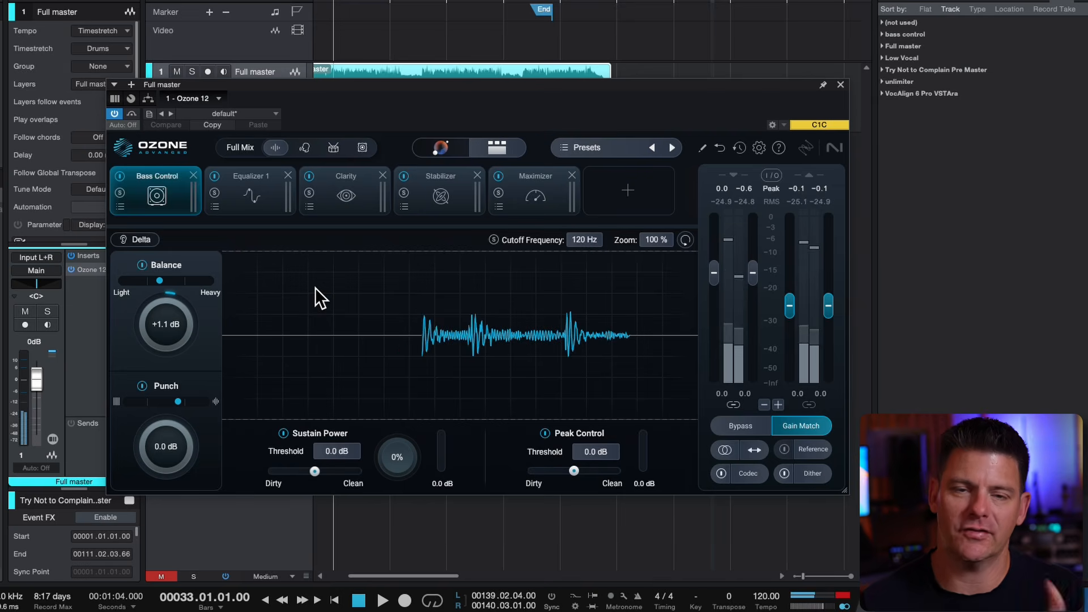
In Equalizer 1, move the red bell band to 2728 Hz at 0.5 dB during playback and save the song
{"action": "left_click", "coordinate": [233, 173]}
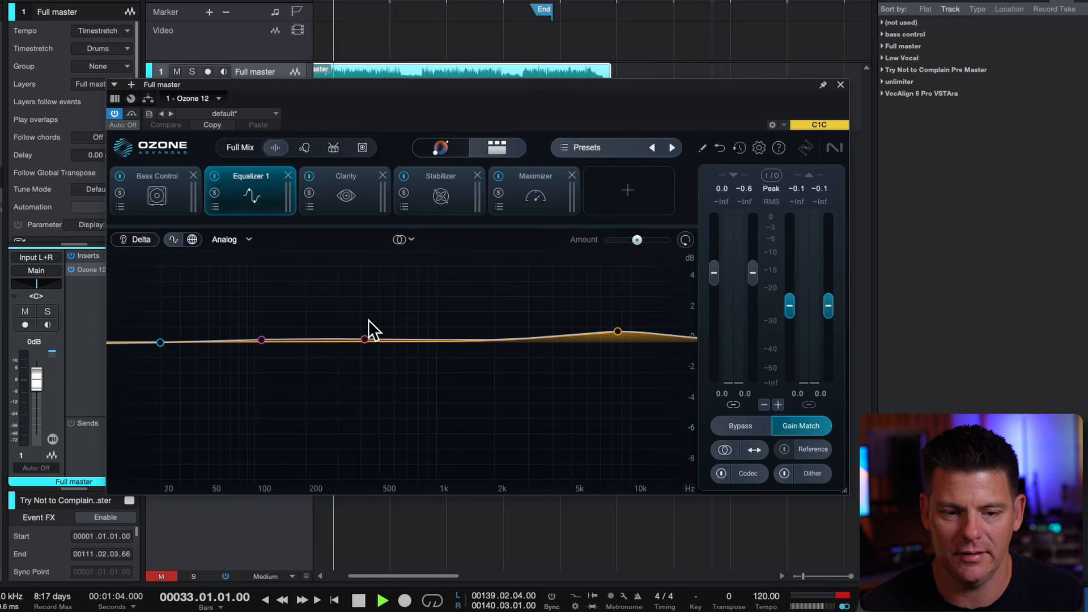
{"action": "mouse_move", "coordinate": [340, 295]}
{"action": "left_click_drag", "start_coordinate": [339, 286], "coordinate": [518, 316]}
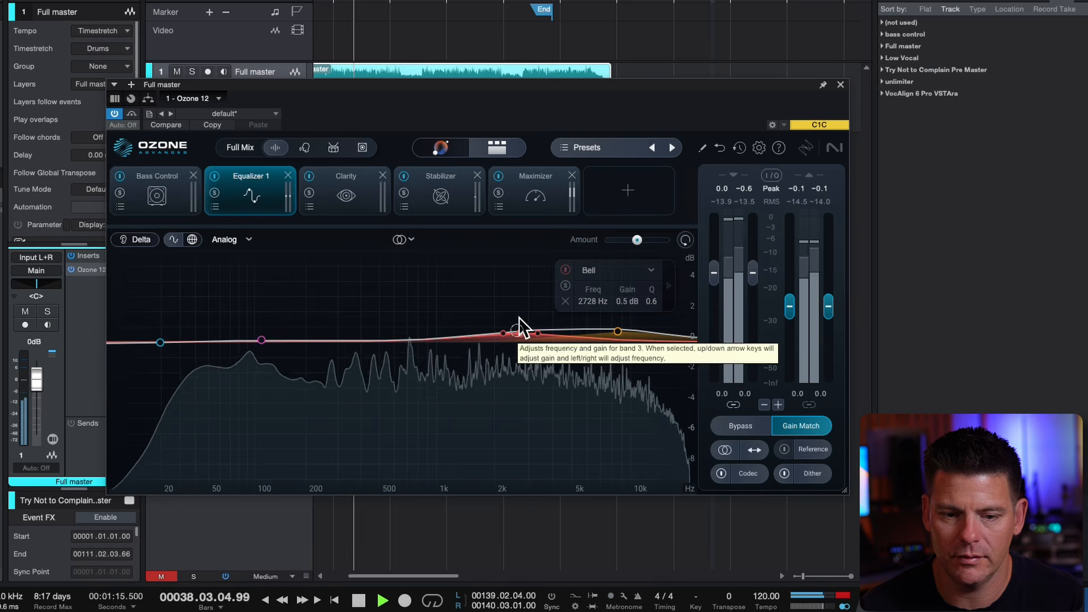
{"action": "key", "text": "super+s"}
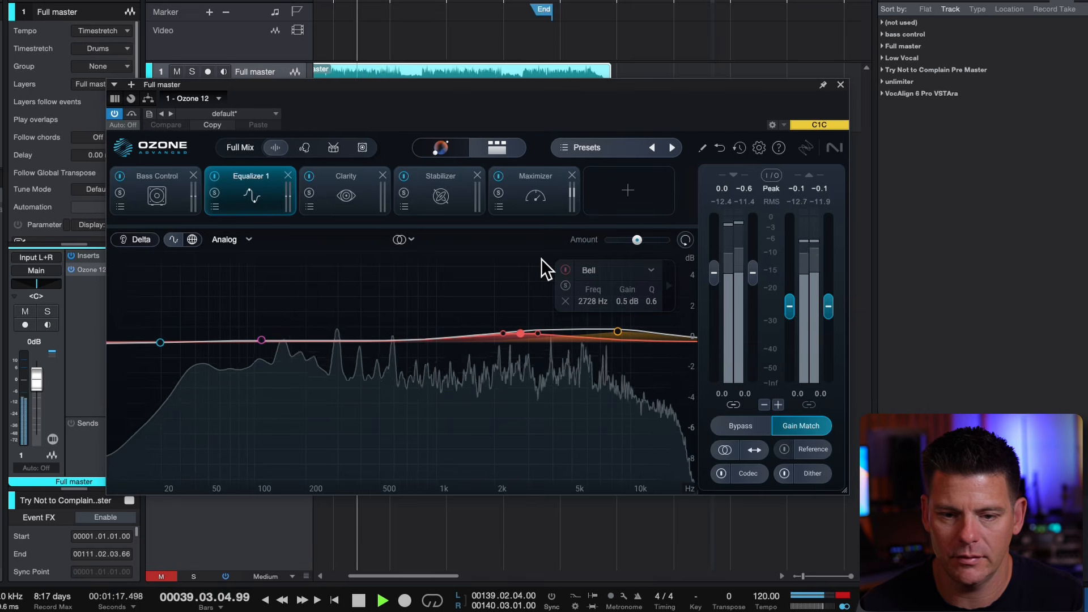
Add a Stem EQ module and place it directly after Equalizer 1 in the chain
{"action": "left_click", "coordinate": [630, 182]}
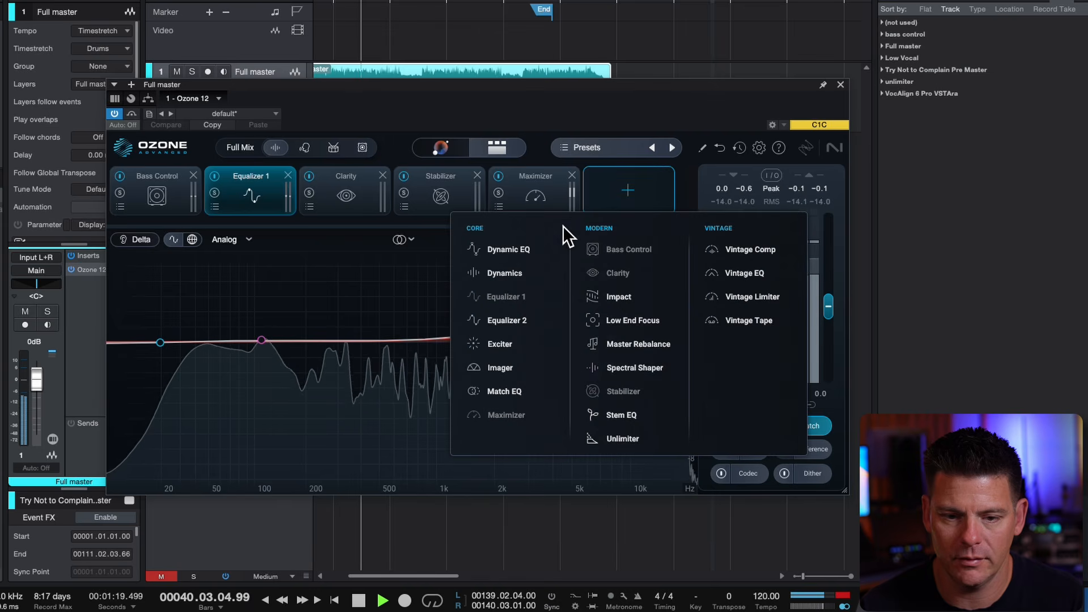
{"action": "left_click", "coordinate": [621, 417]}
{"action": "left_click_drag", "start_coordinate": [619, 172], "coordinate": [253, 176]}
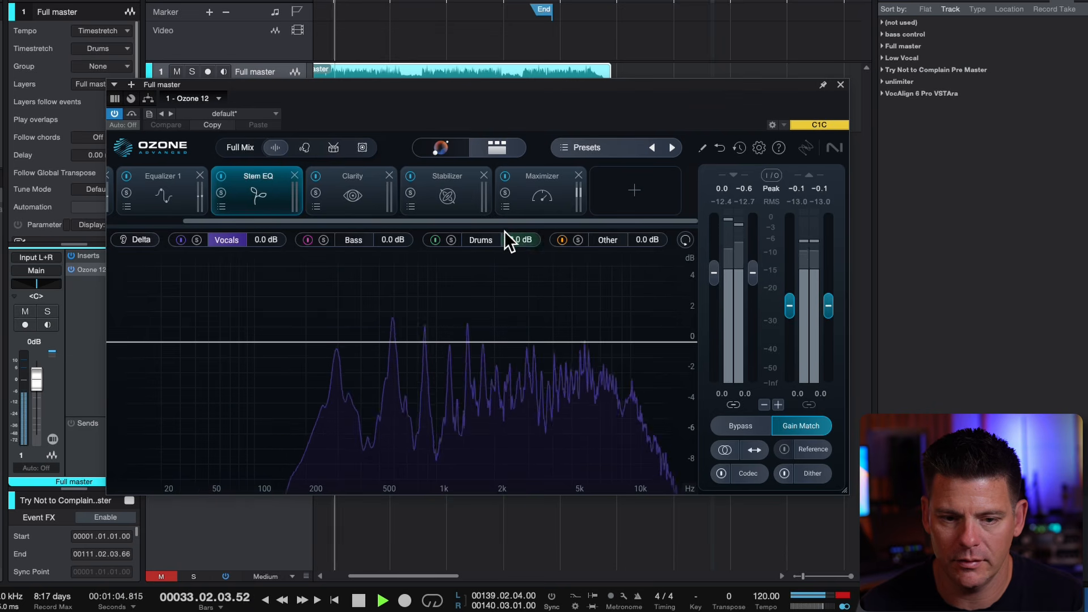
In the Stem EQ, shape the Drums stem with a bell at 10050 Hz, -0.7 dB and Q 0.9, and stop playback
{"action": "left_click", "coordinate": [455, 230]}
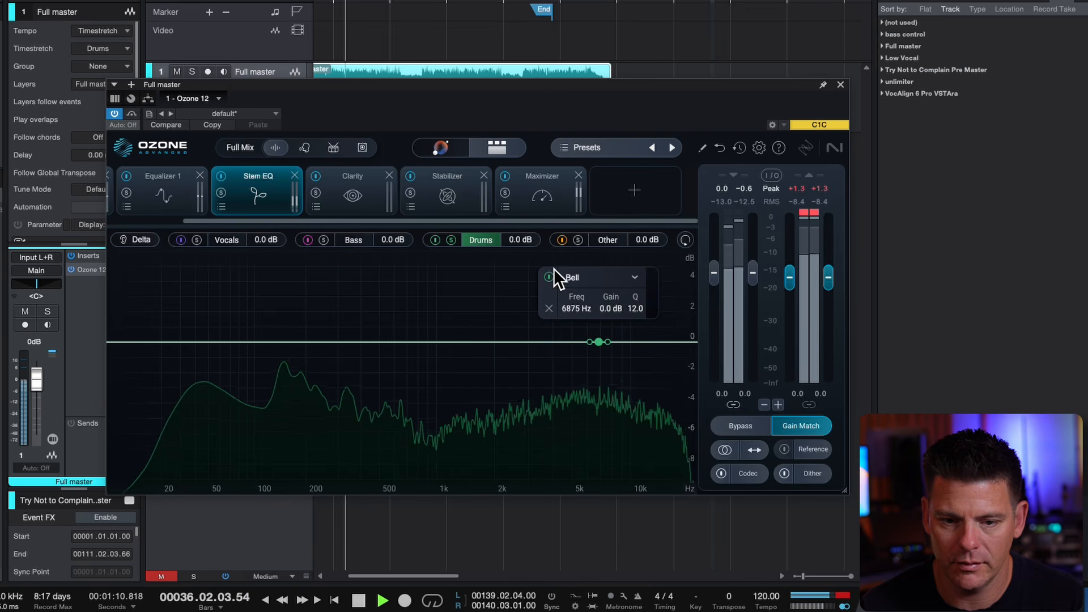
{"action": "left_click_drag", "start_coordinate": [601, 325], "coordinate": [631, 334]}
{"action": "key", "text": "space"}
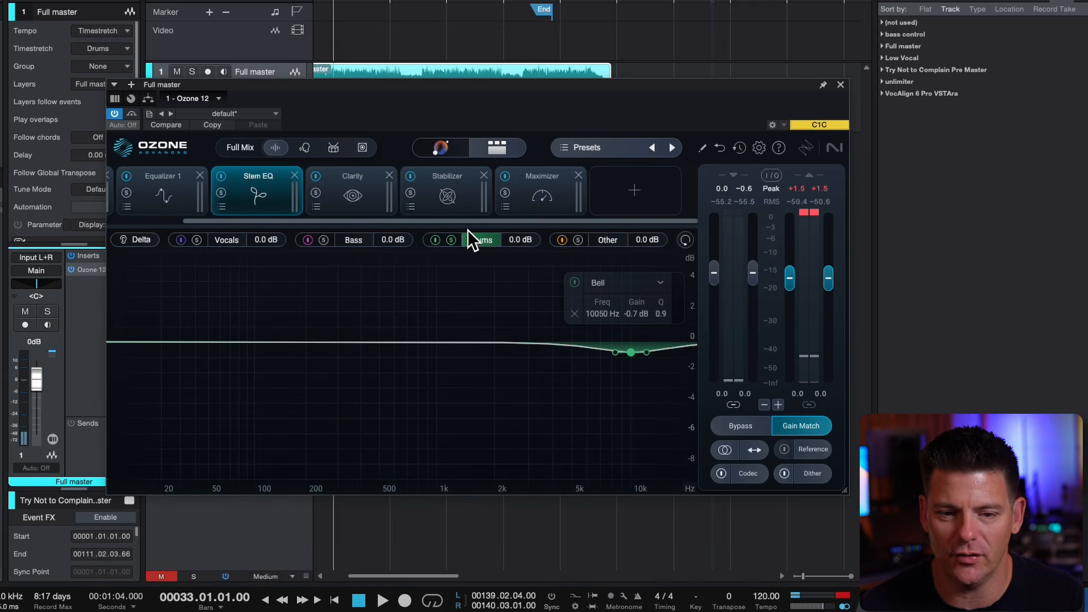
Review the Equalizer 1 and Stem EQ curves and repeatedly compare the playing master with the gain-matched bypassed signal
{"action": "left_click", "coordinate": [168, 167]}
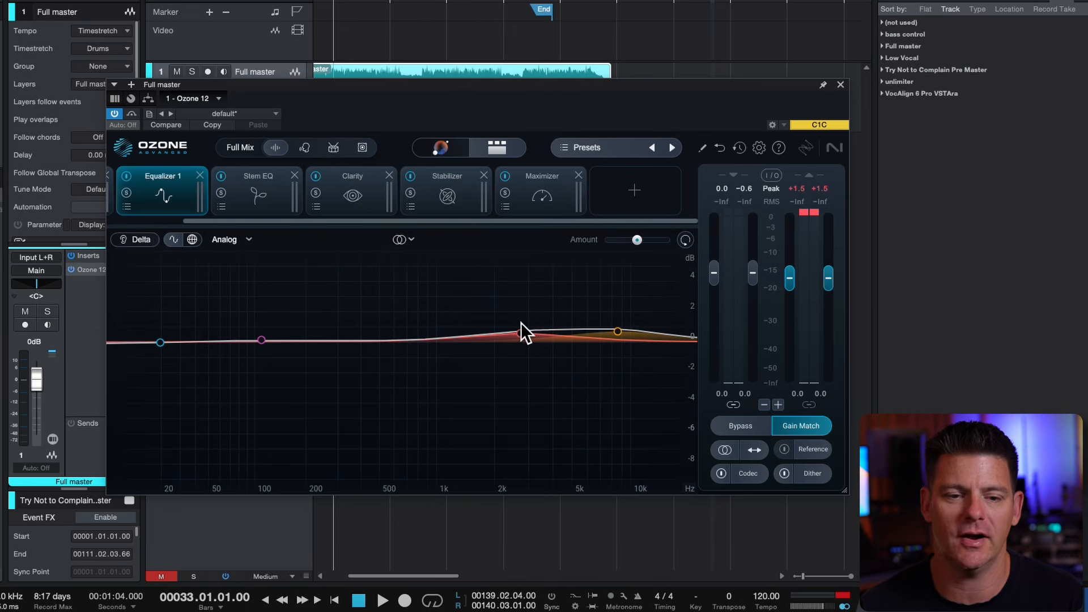
{"action": "left_click", "coordinate": [274, 187]}
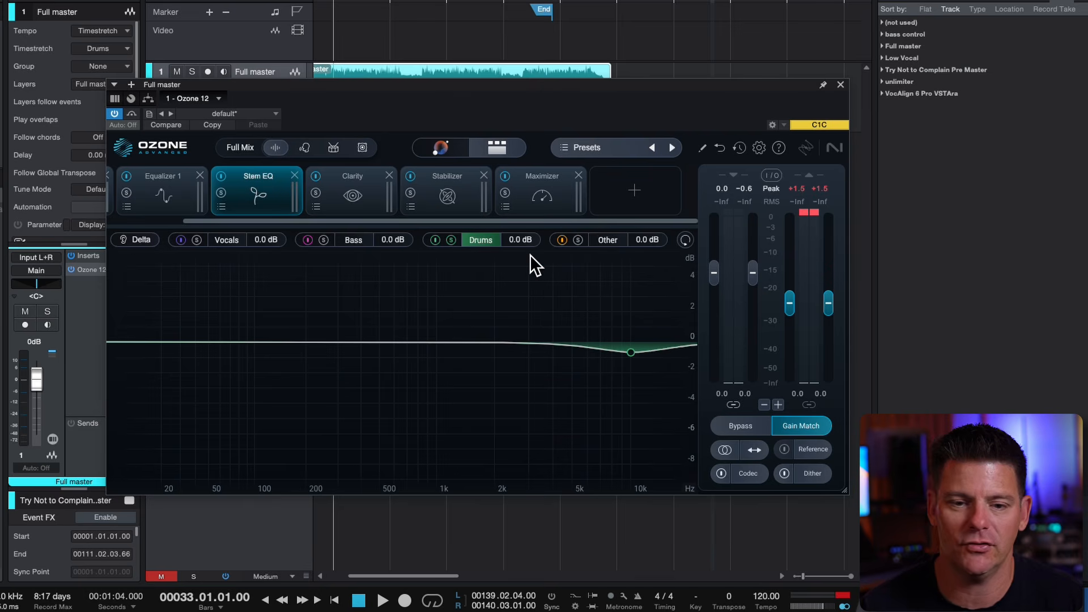
{"action": "key", "text": "space"}
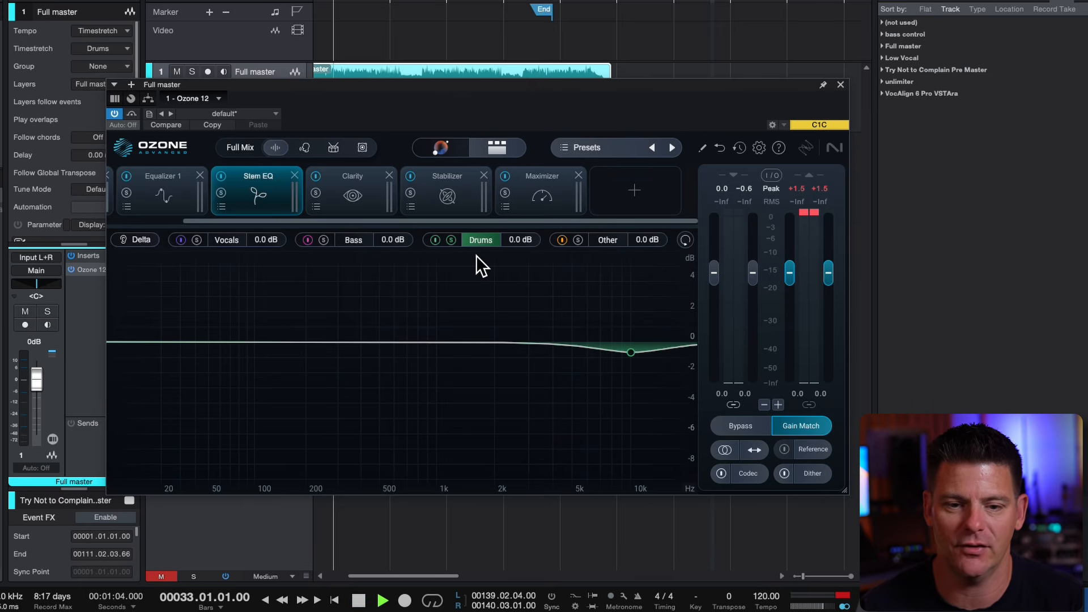
{"action": "left_click", "coordinate": [191, 204]}
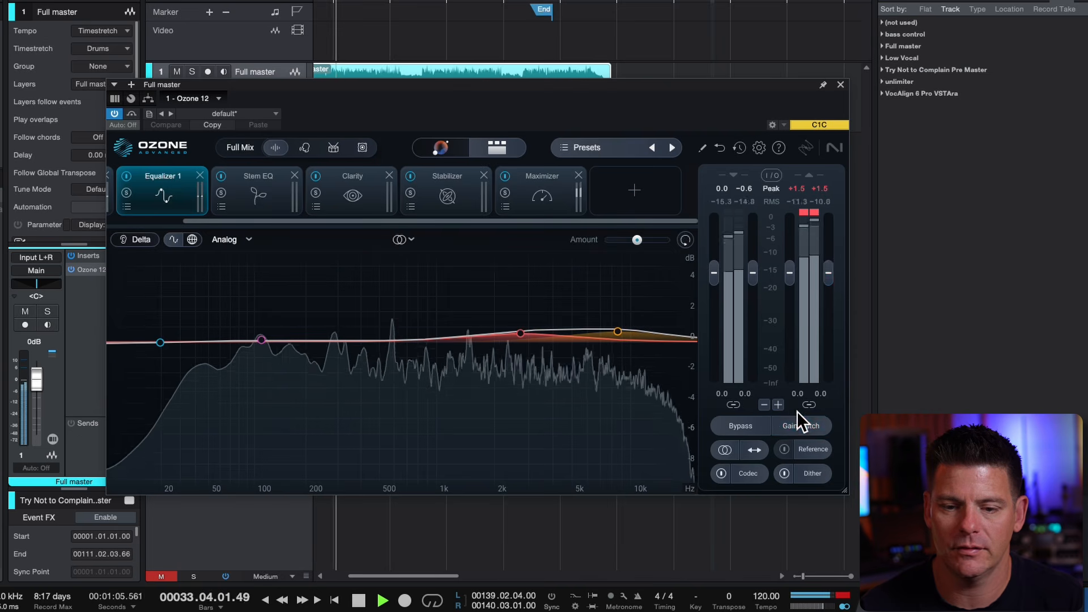
{"action": "left_click", "coordinate": [741, 411]}
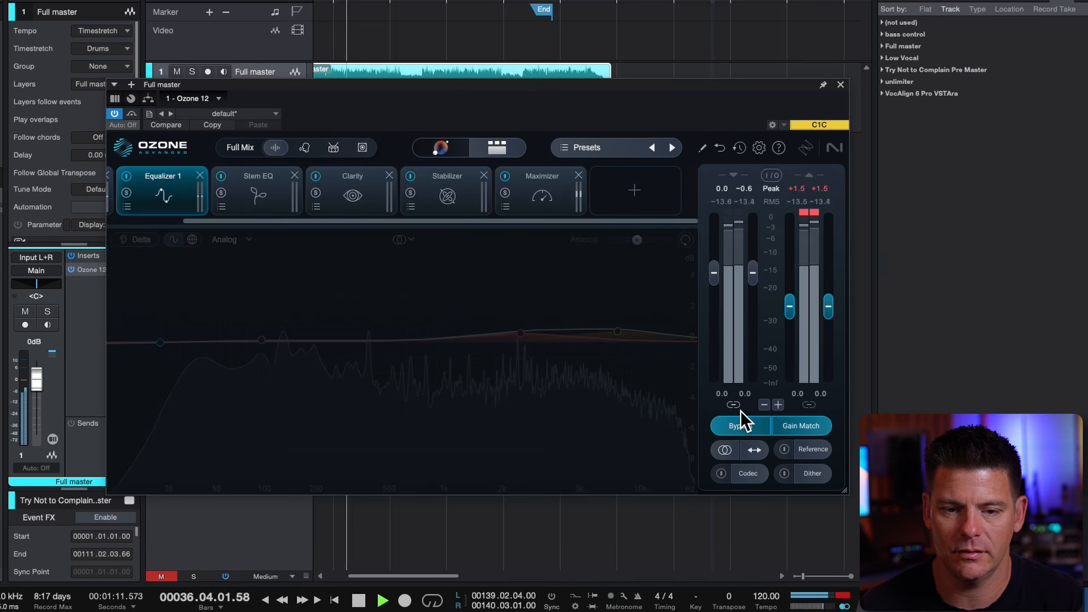
{"action": "left_click", "coordinate": [740, 411]}
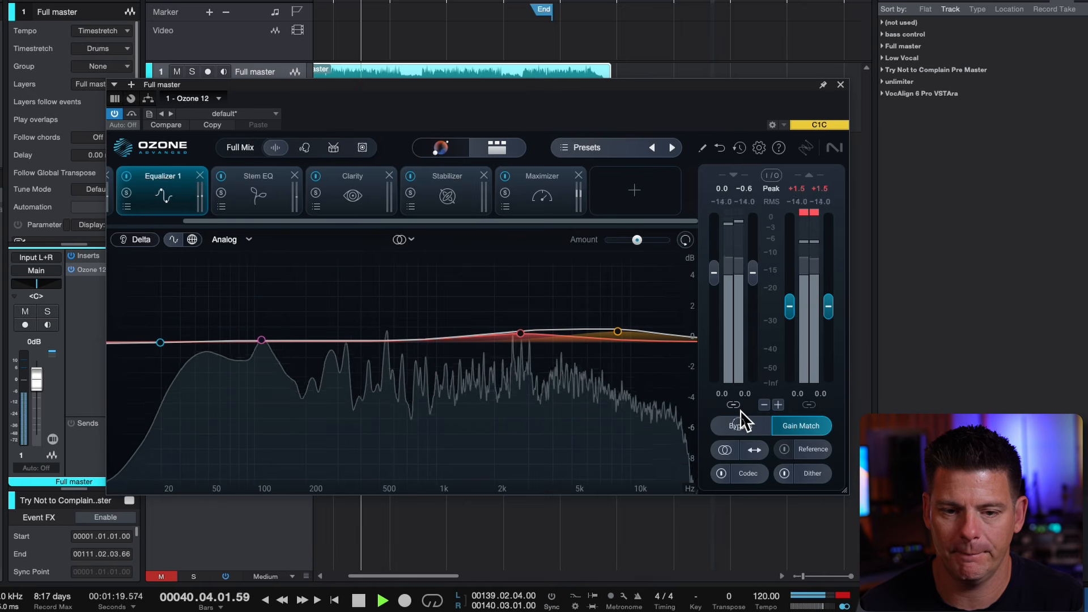
{"action": "left_click", "coordinate": [741, 412]}
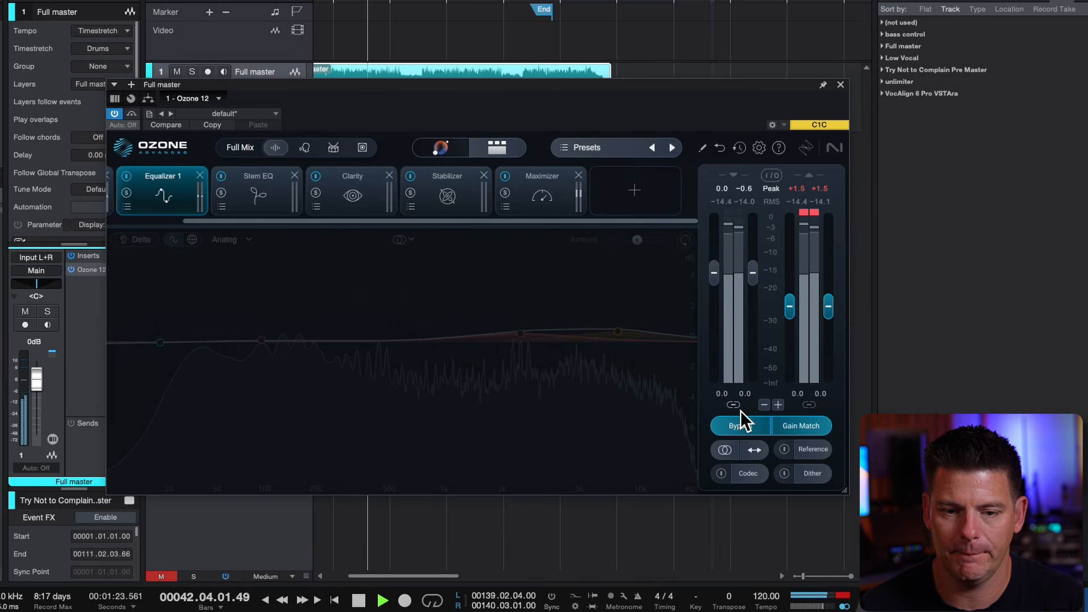
{"action": "left_click", "coordinate": [741, 411]}
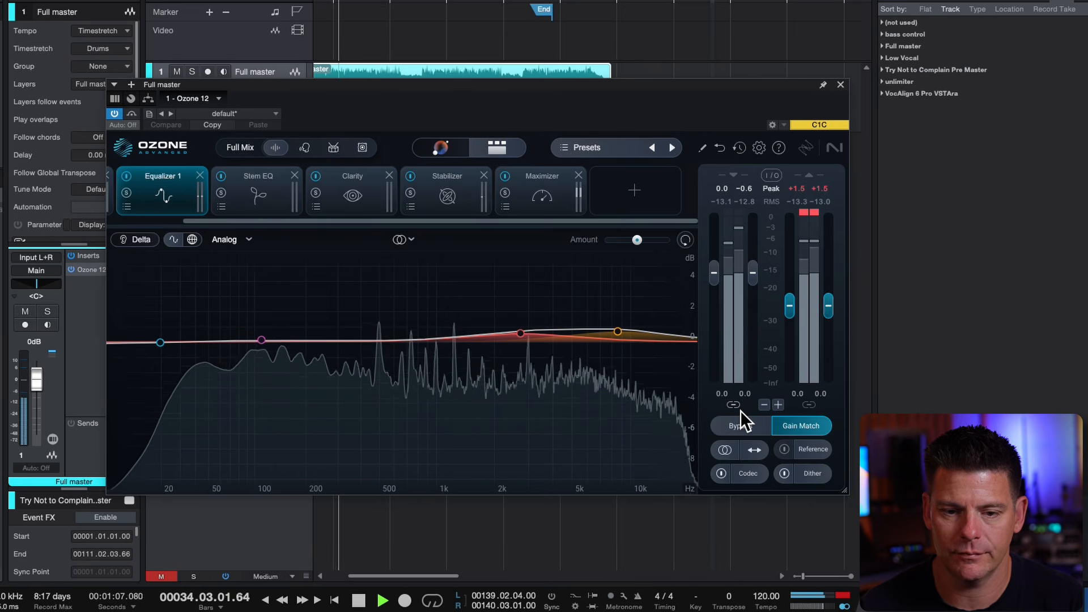
{"action": "left_click", "coordinate": [741, 411]}
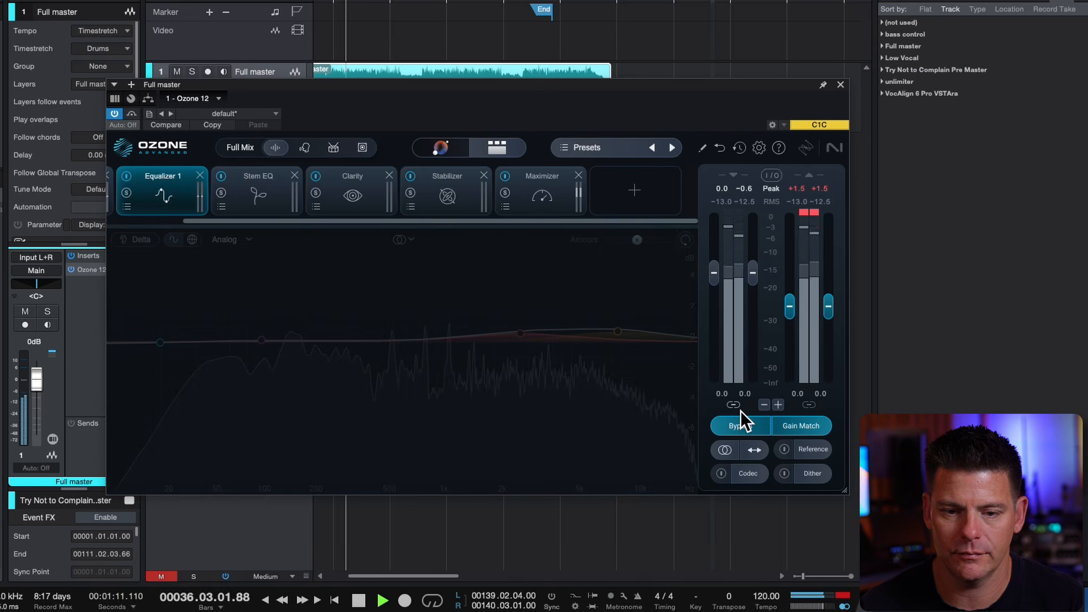
{"action": "left_click", "coordinate": [740, 410]}
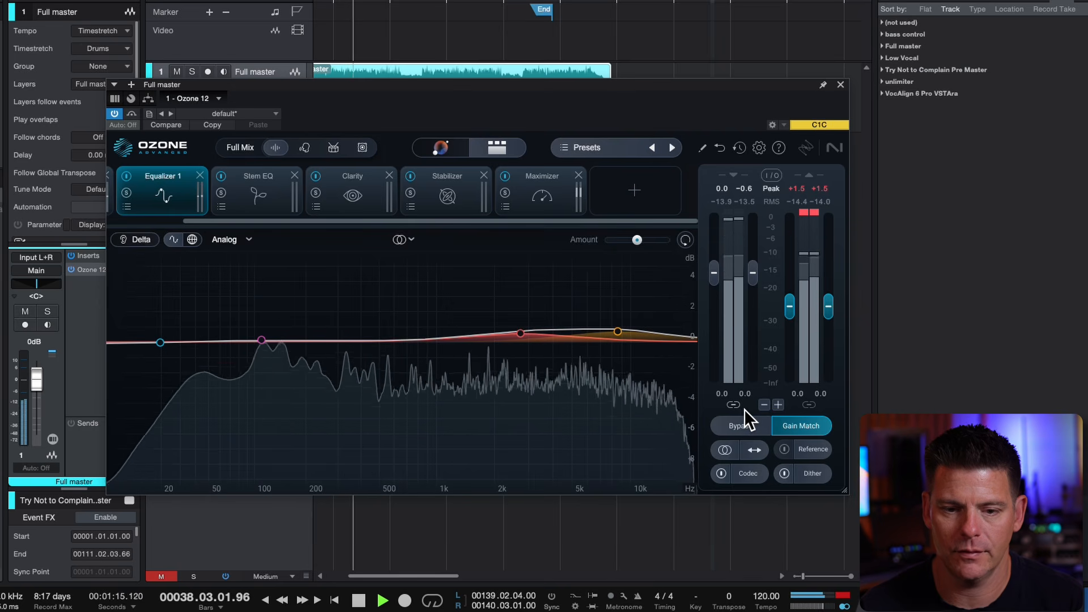
{"action": "key", "text": "space"}
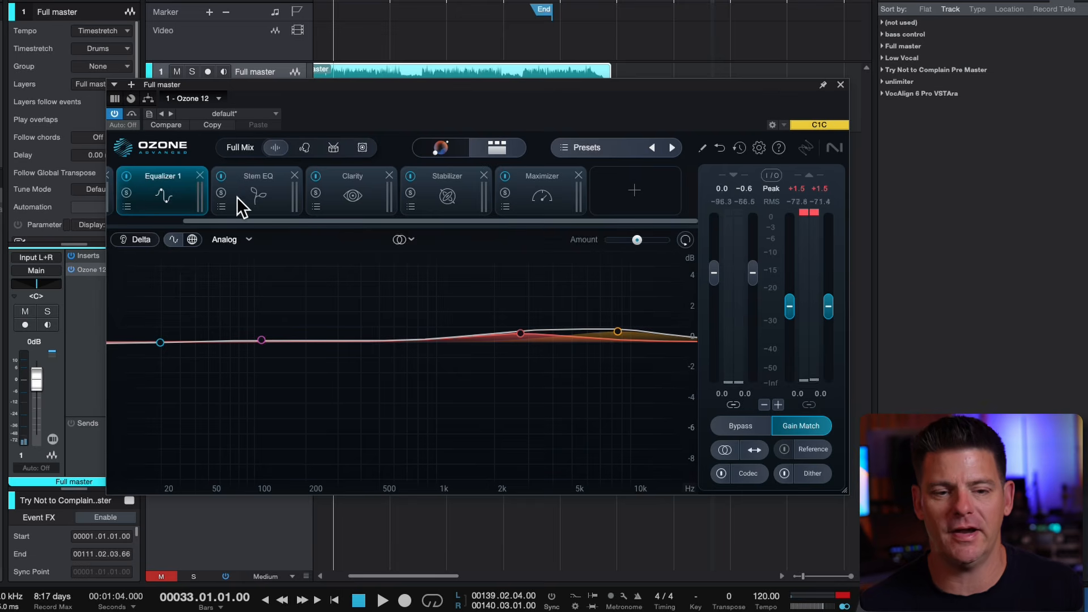
Review the module chain, examining the Stem EQ, Equalizer 1, Bass Control, Stabilizer and Maximizer settings
{"action": "left_click", "coordinate": [250, 197]}
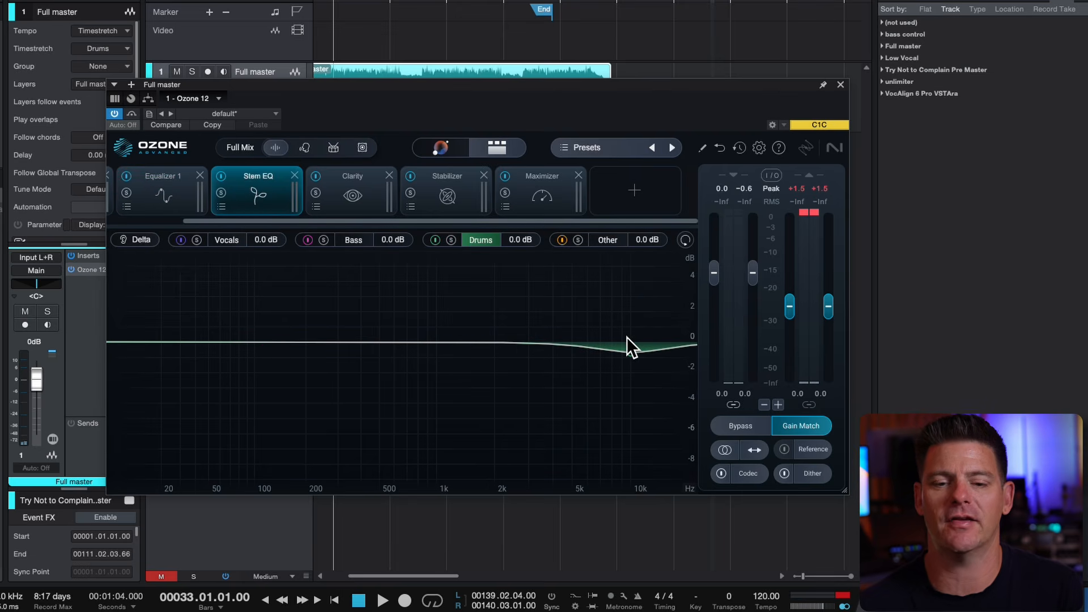
{"action": "left_click", "coordinate": [160, 187]}
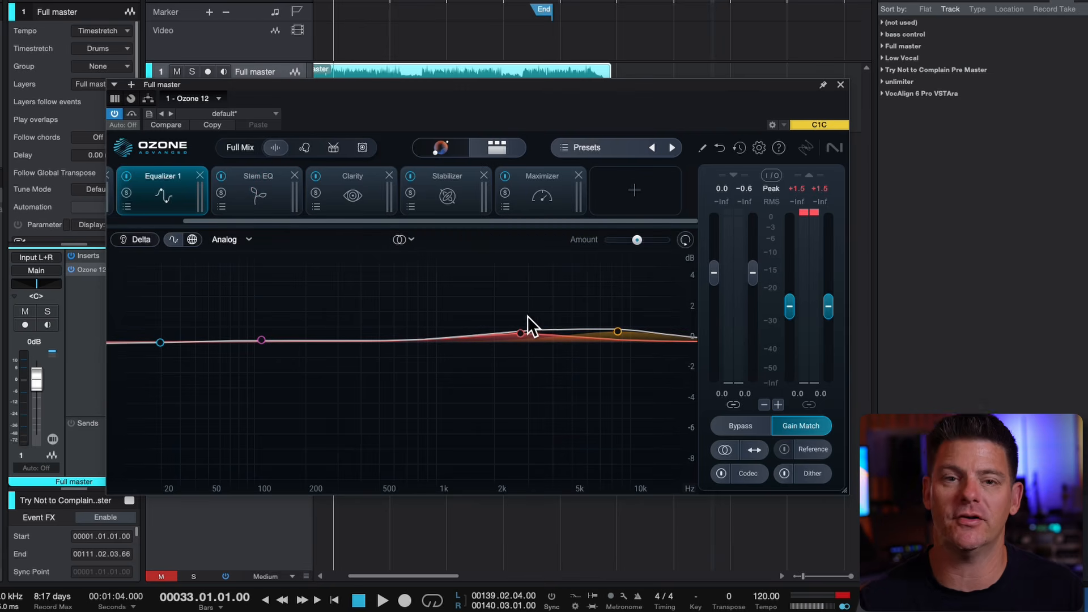
{"action": "left_click_drag", "start_coordinate": [278, 216], "coordinate": [161, 199]}
{"action": "left_click", "coordinate": [162, 198]}
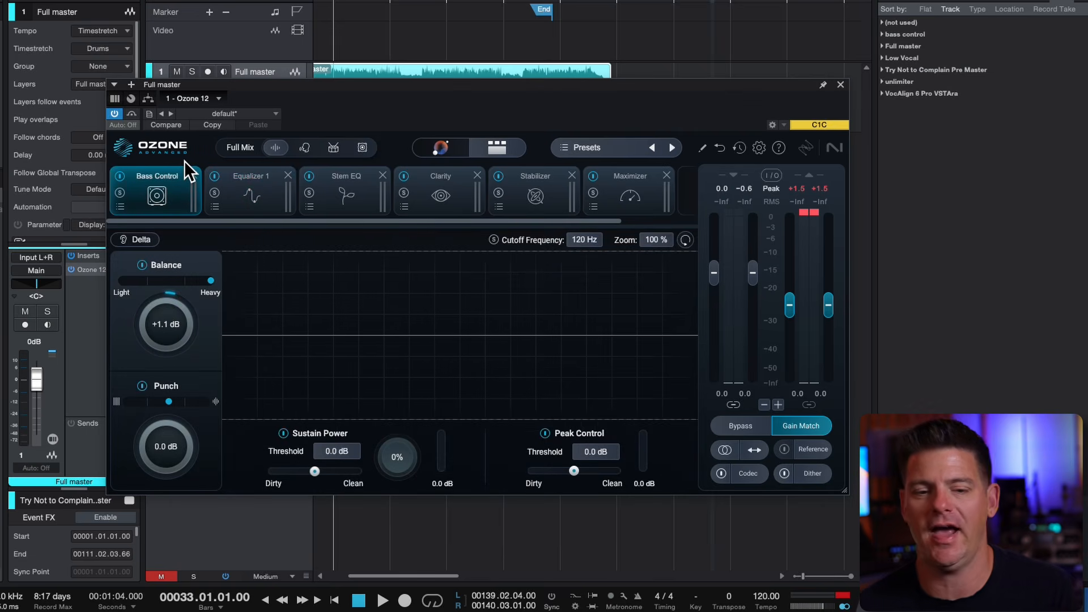
{"action": "left_click_drag", "start_coordinate": [389, 209], "coordinate": [518, 231]}
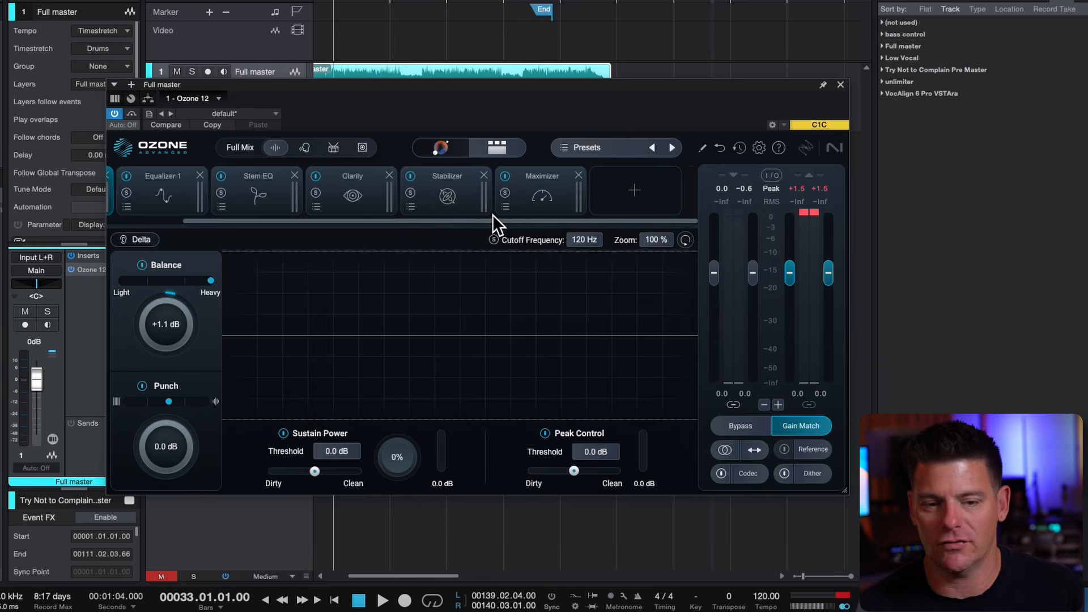
{"action": "left_click_drag", "start_coordinate": [328, 220], "coordinate": [277, 195]}
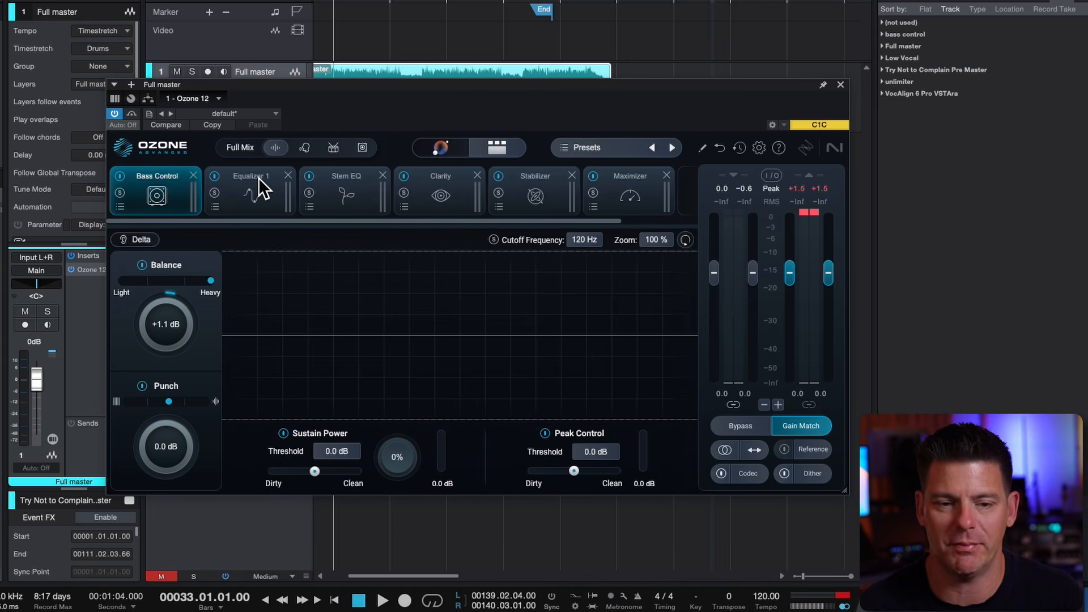
{"action": "left_click_drag", "start_coordinate": [348, 220], "coordinate": [437, 220]}
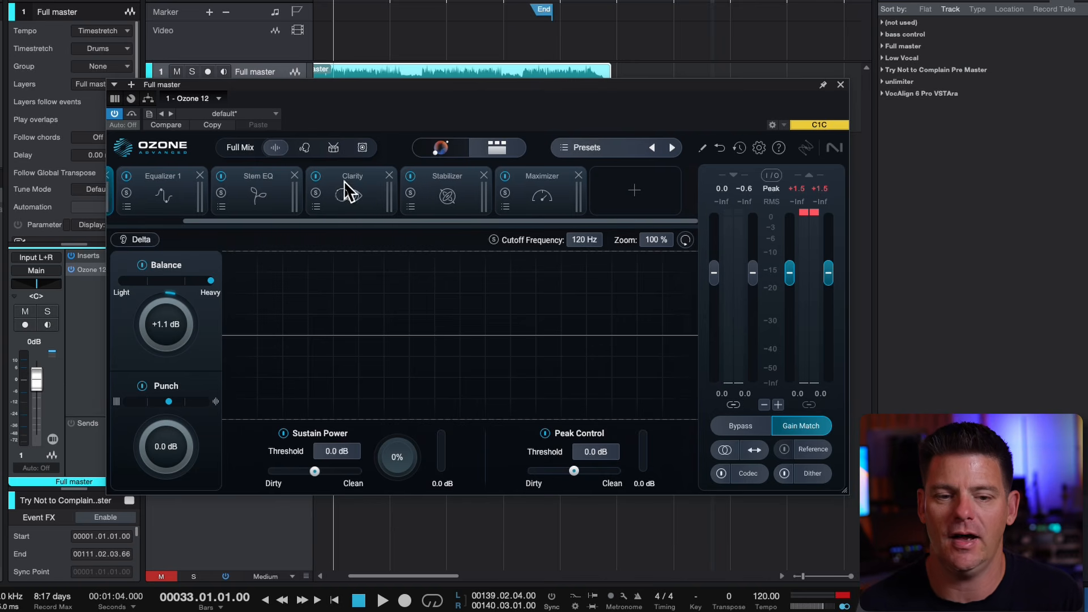
{"action": "left_click", "coordinate": [448, 197]}
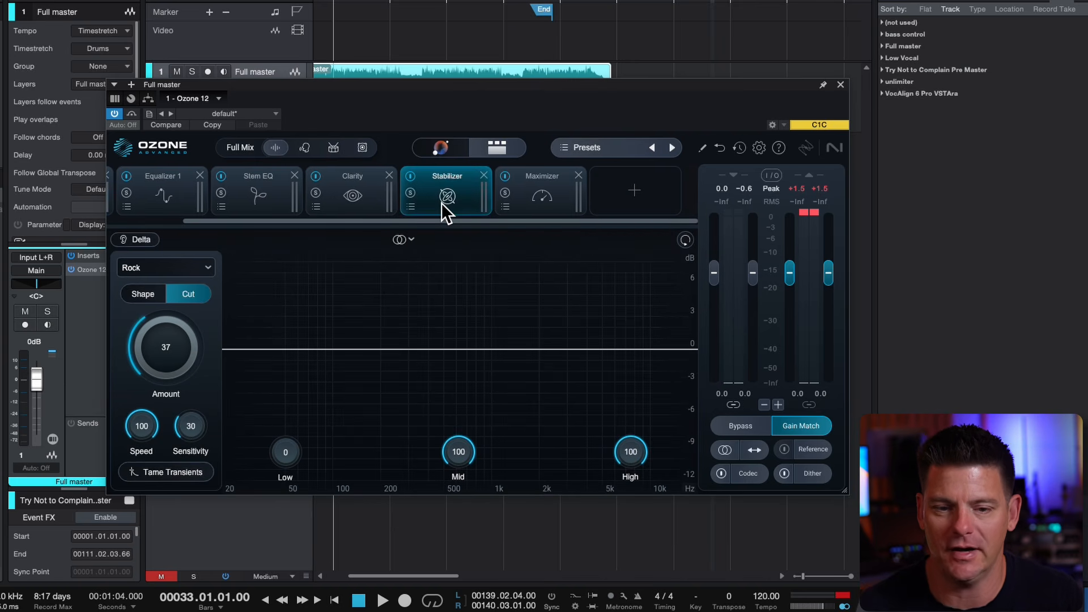
{"action": "left_click", "coordinate": [553, 187]}
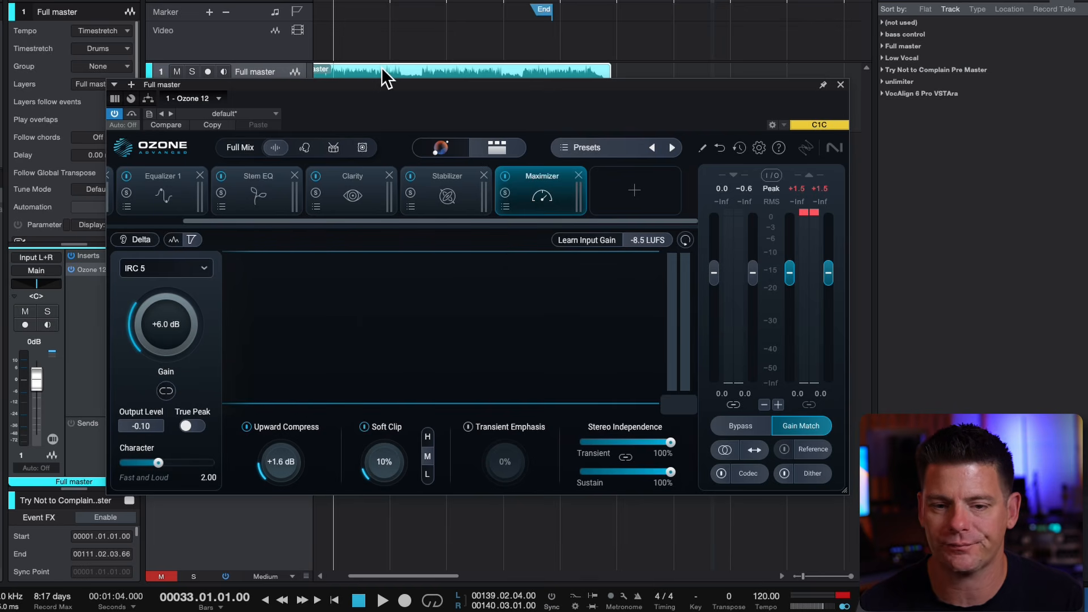
Move the Ozone plug-in window clear of the Full master track's channel inserts
{"action": "left_click_drag", "start_coordinate": [382, 83], "coordinate": [452, 34]}
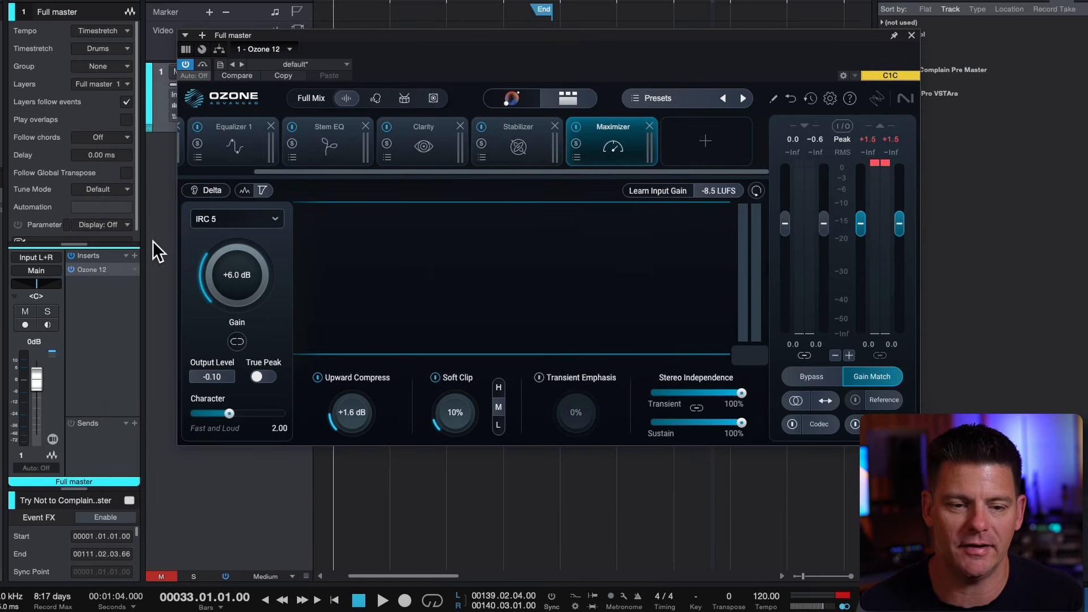
Insert the Decibel metering plug-in on the Full master track, following Ozone 12
{"action": "left_click", "coordinate": [134, 255]}
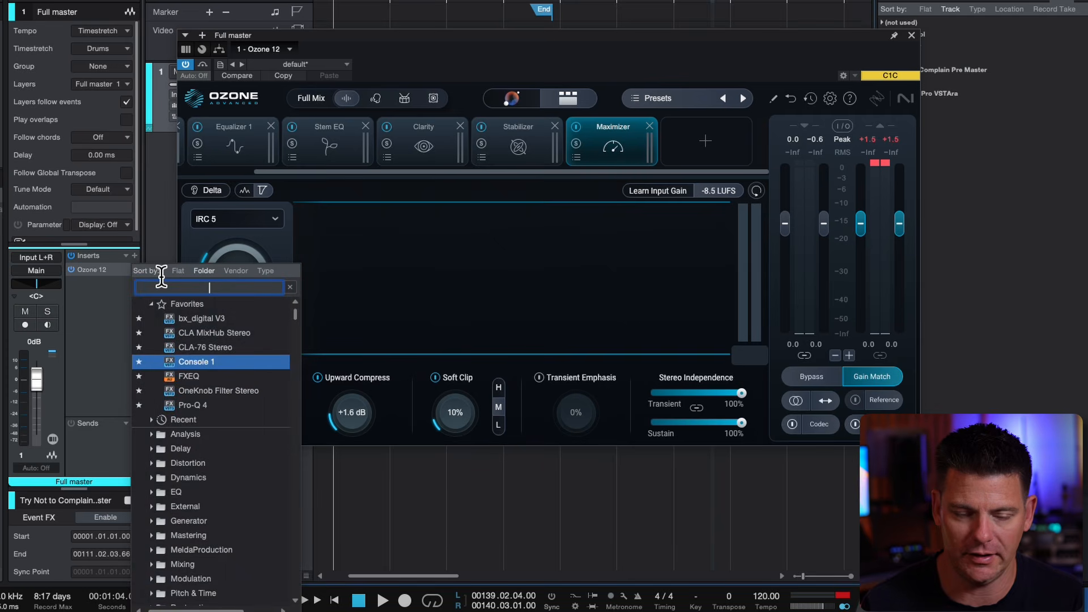
{"action": "type", "text": "dec"}
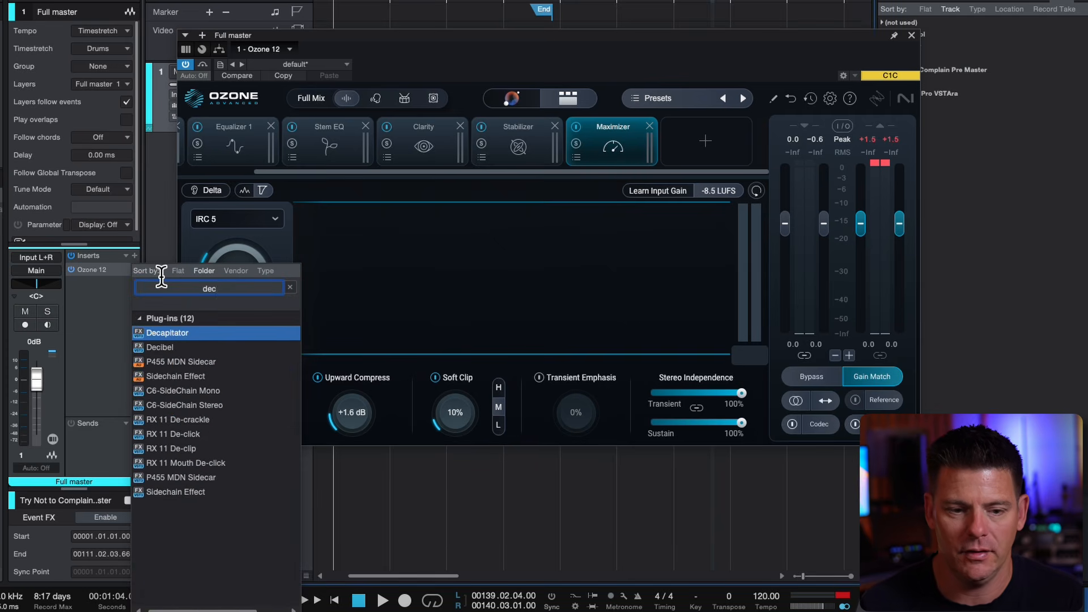
{"action": "left_click", "coordinate": [145, 343]}
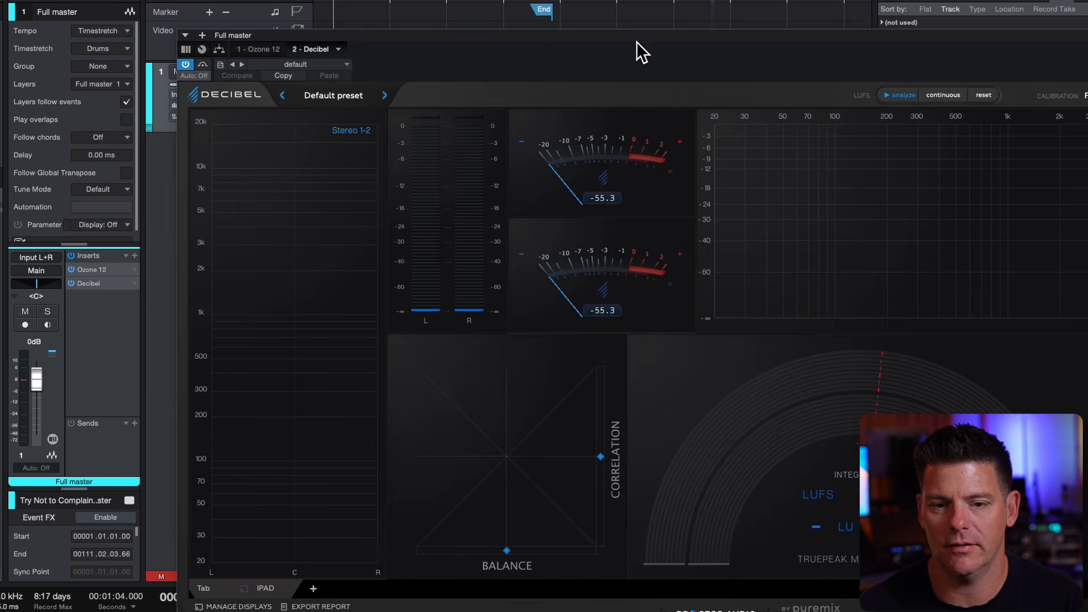
Resize the Decibel window, load its "start" preset and position the window clear of the channel inserts
{"action": "left_click_drag", "start_coordinate": [637, 41], "coordinate": [330, 1]}
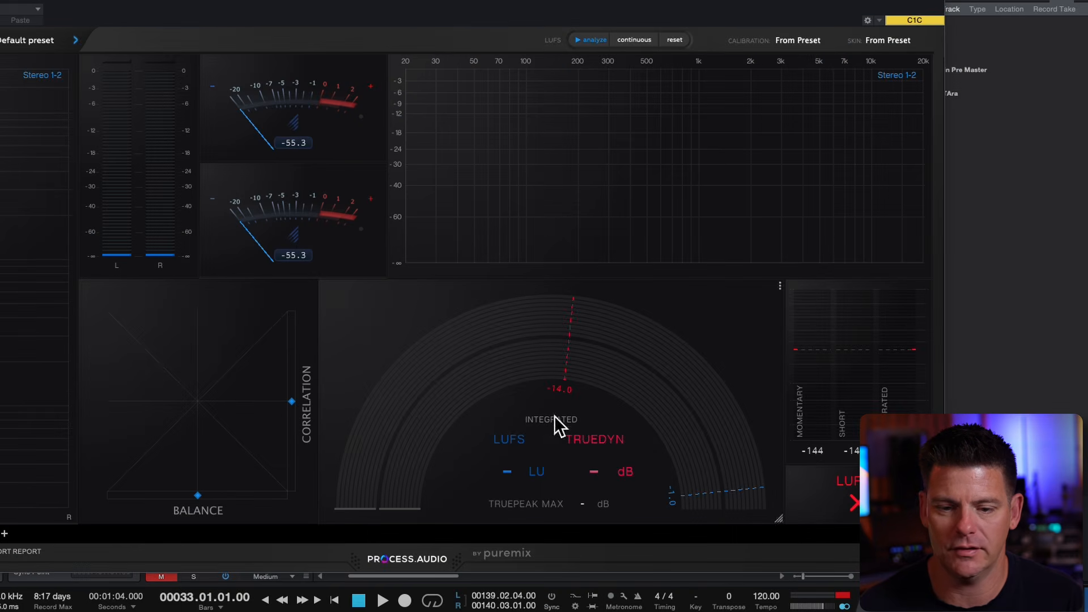
{"action": "left_click_drag", "start_coordinate": [699, 454], "coordinate": [454, 352]}
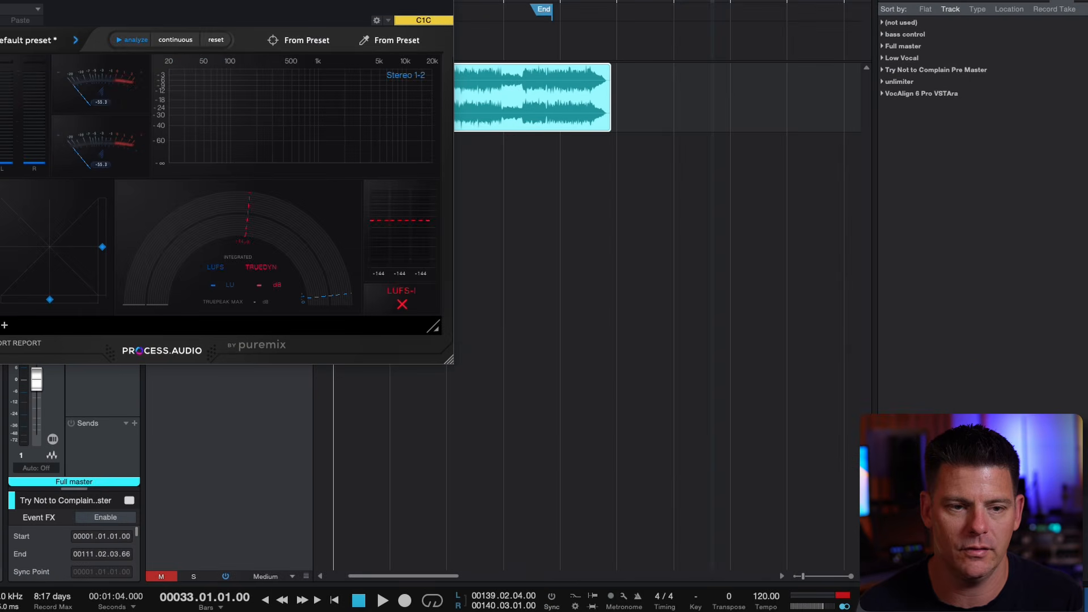
{"action": "left_click", "coordinate": [2, 22]}
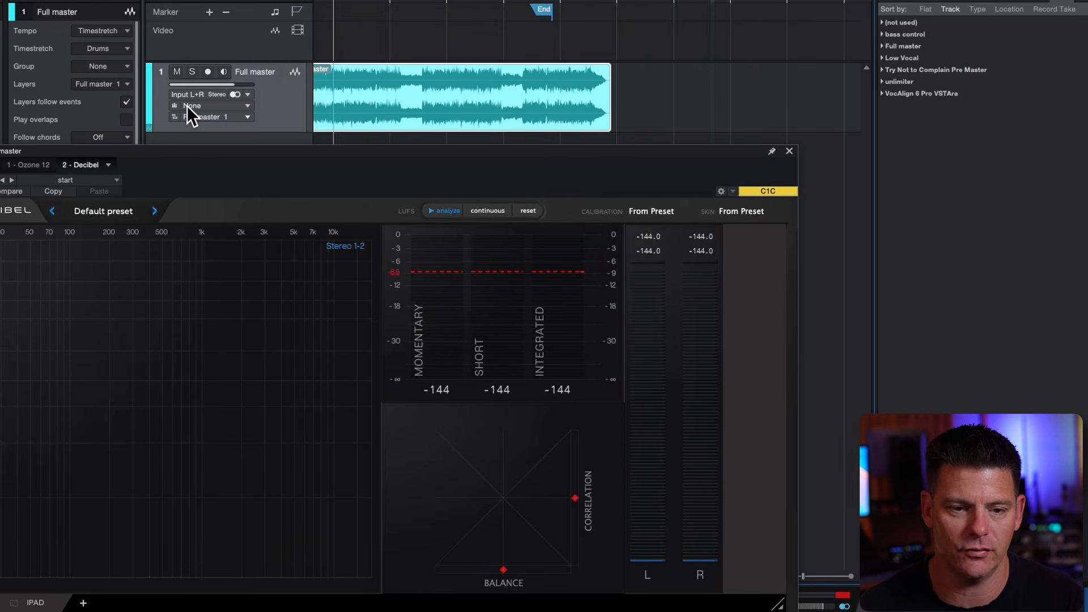
{"action": "left_click_drag", "start_coordinate": [182, 134], "coordinate": [420, 53]}
Turn off Gain Match in Ozone 12 and play the master while monitoring its loudness in Decibel
{"action": "left_click", "coordinate": [113, 263]}
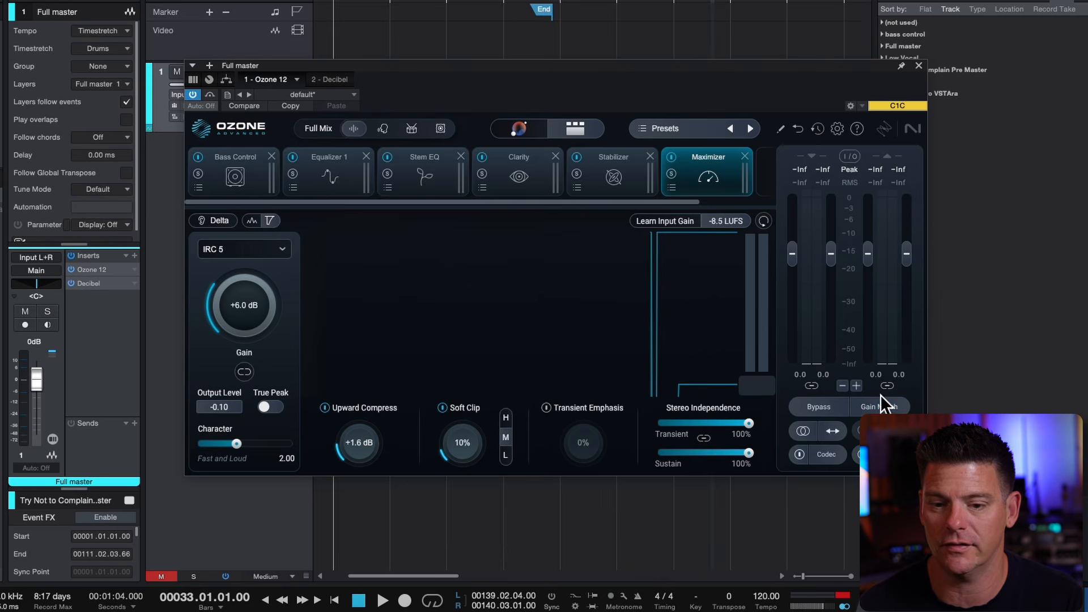
{"action": "left_click_drag", "start_coordinate": [505, 53], "coordinate": [464, 310]}
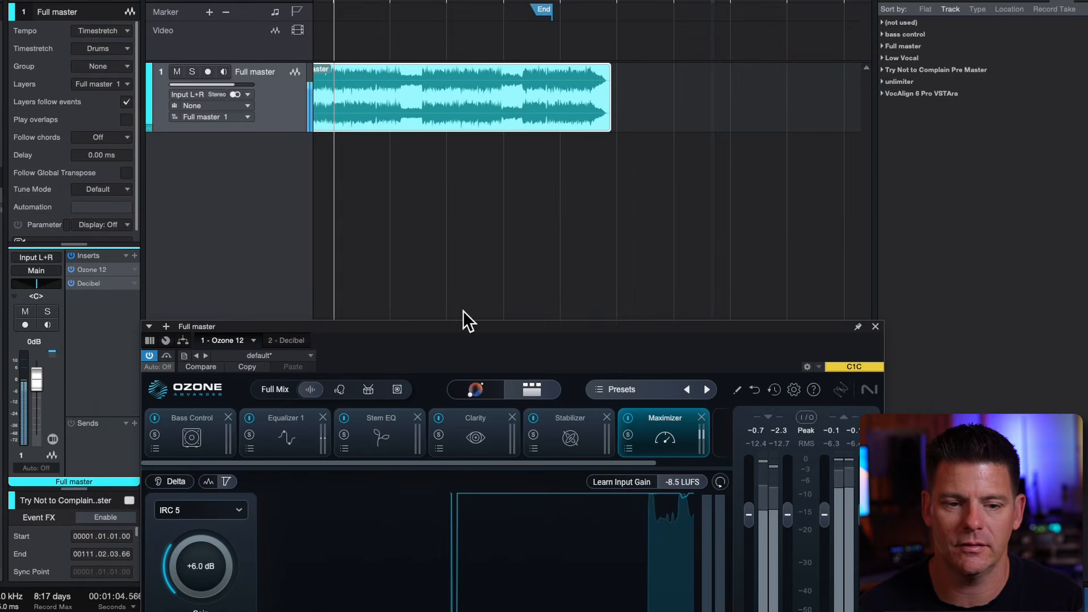
{"action": "left_click", "coordinate": [102, 283]}
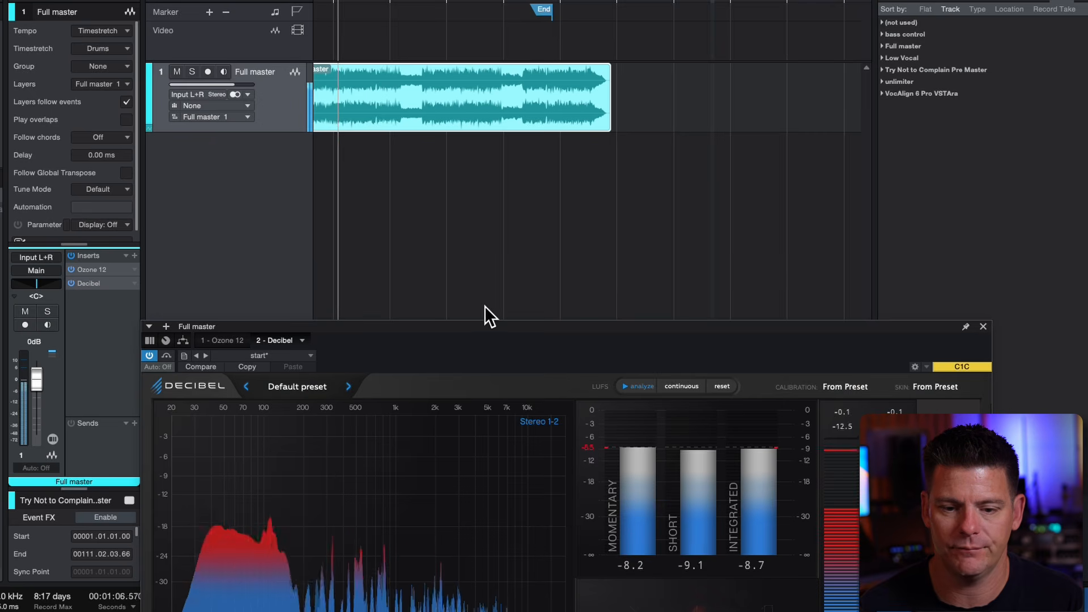
{"action": "left_click_drag", "start_coordinate": [464, 327], "coordinate": [443, 38]}
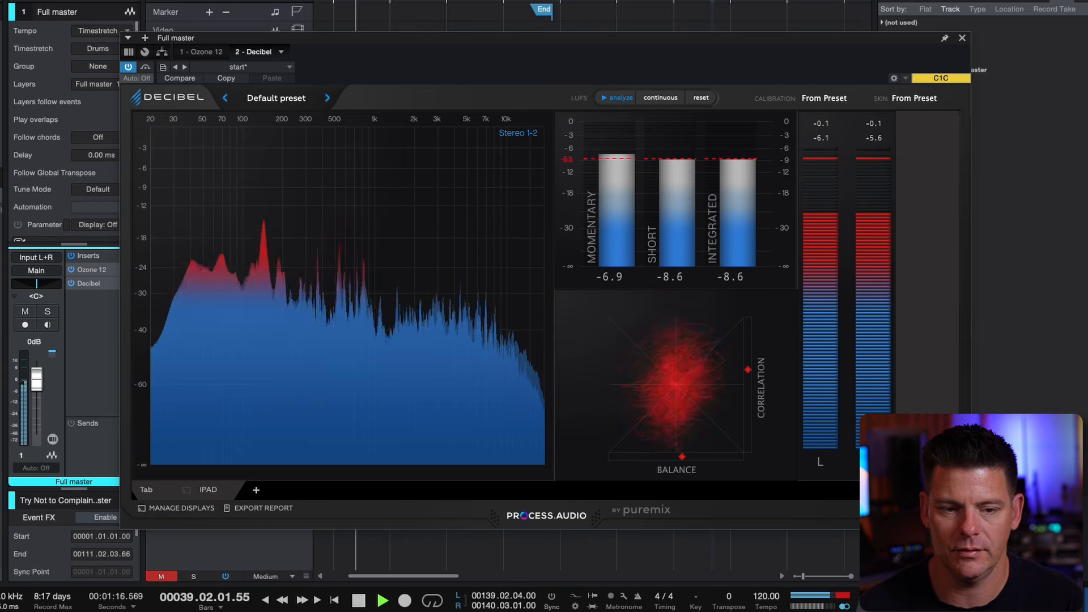
Compare the playing master with Ozone 12 bypassed and active, stop playback and check the Decibel loudness meters
{"action": "left_click", "coordinate": [91, 268]}
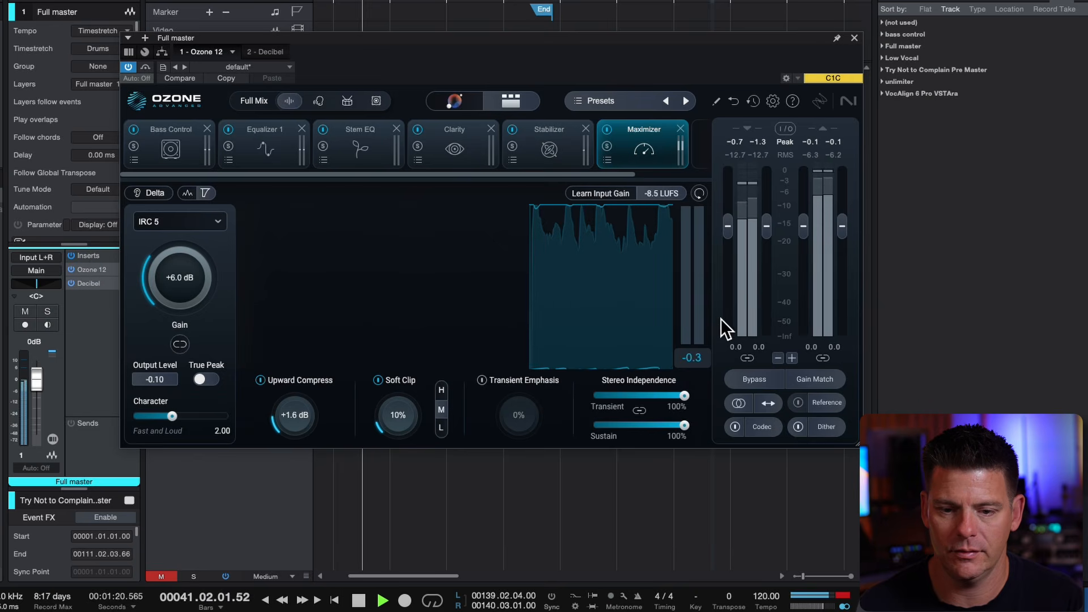
{"action": "left_click", "coordinate": [756, 364]}
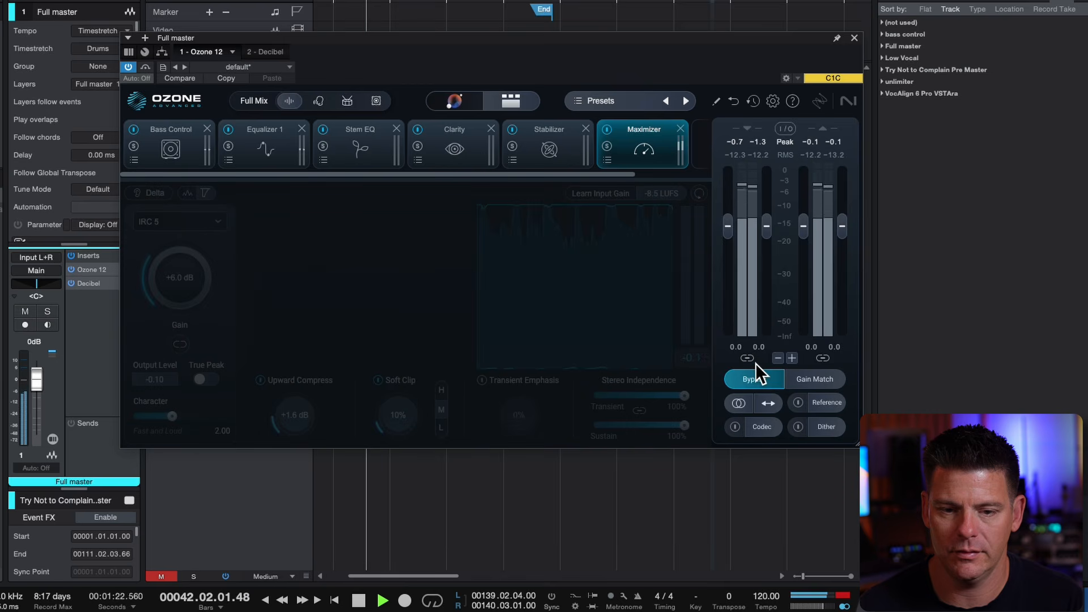
{"action": "left_click", "coordinate": [756, 363]}
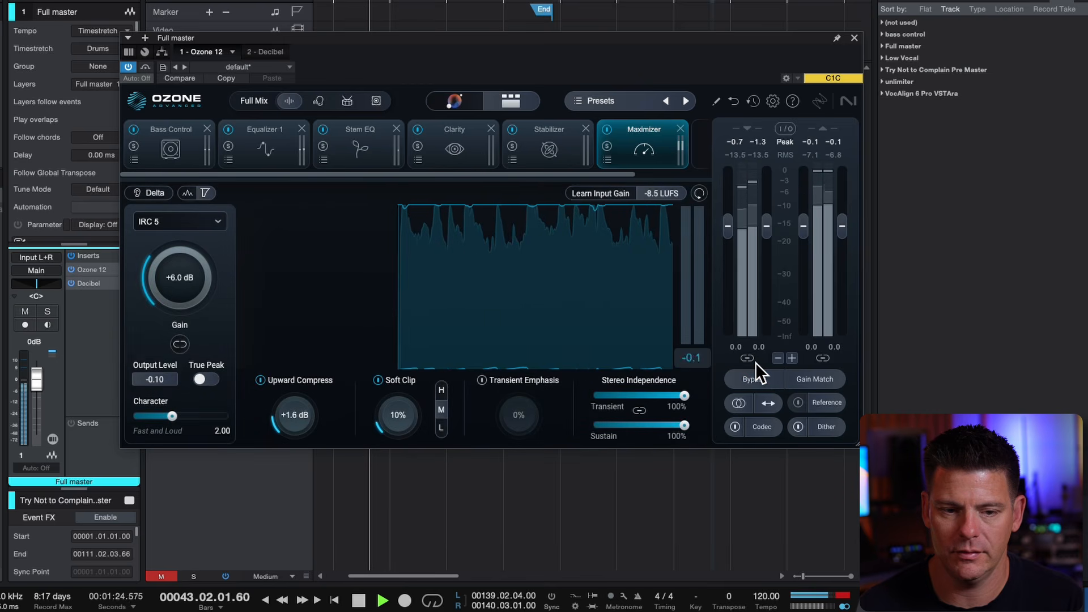
{"action": "key", "text": "space"}
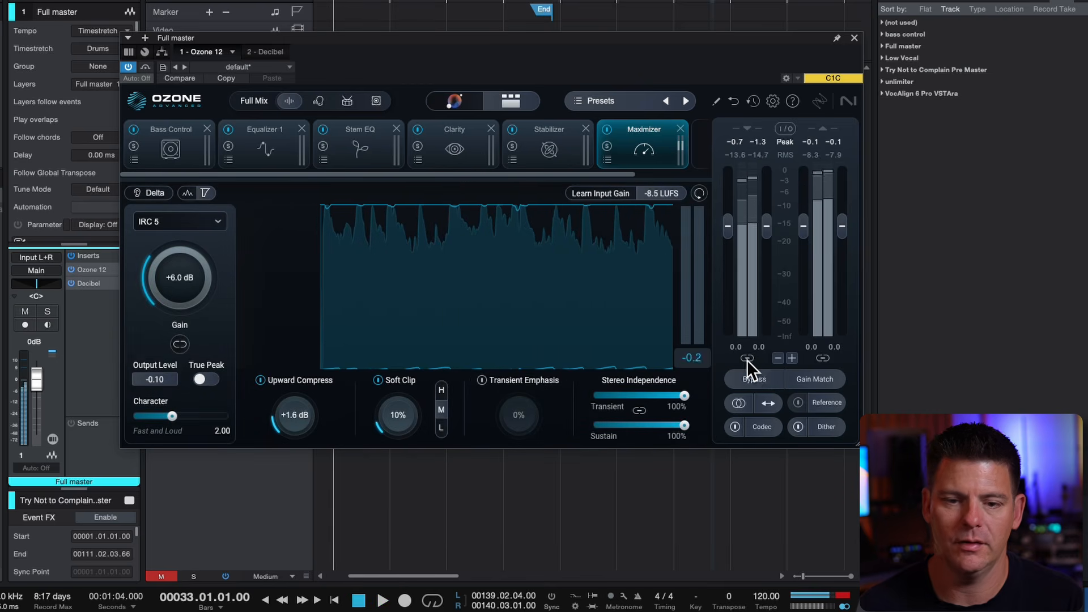
{"action": "double_click", "coordinate": [82, 283]}
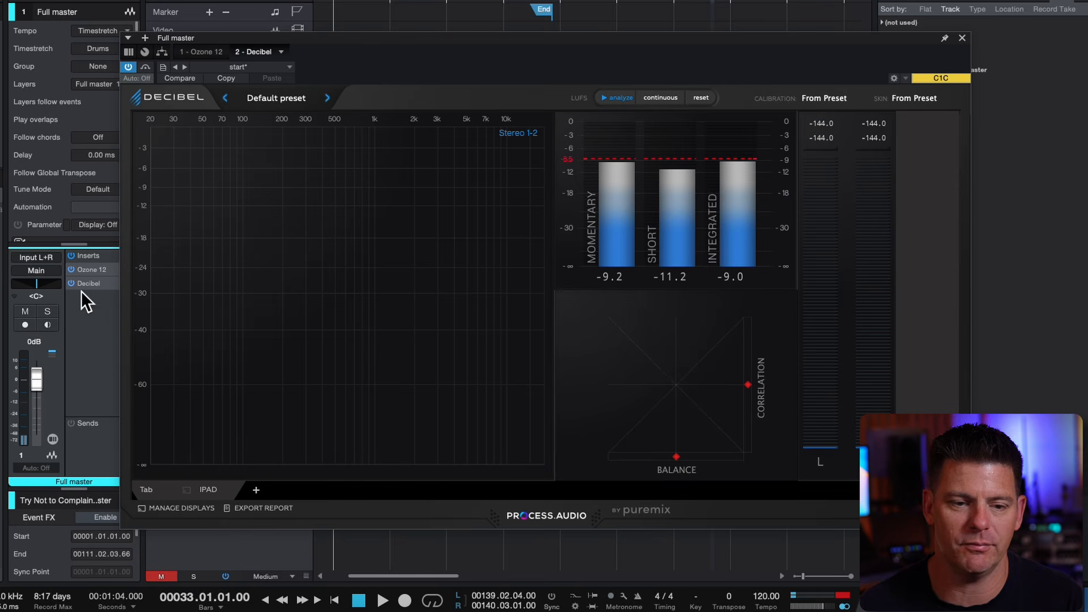
{"action": "double_click", "coordinate": [93, 273]}
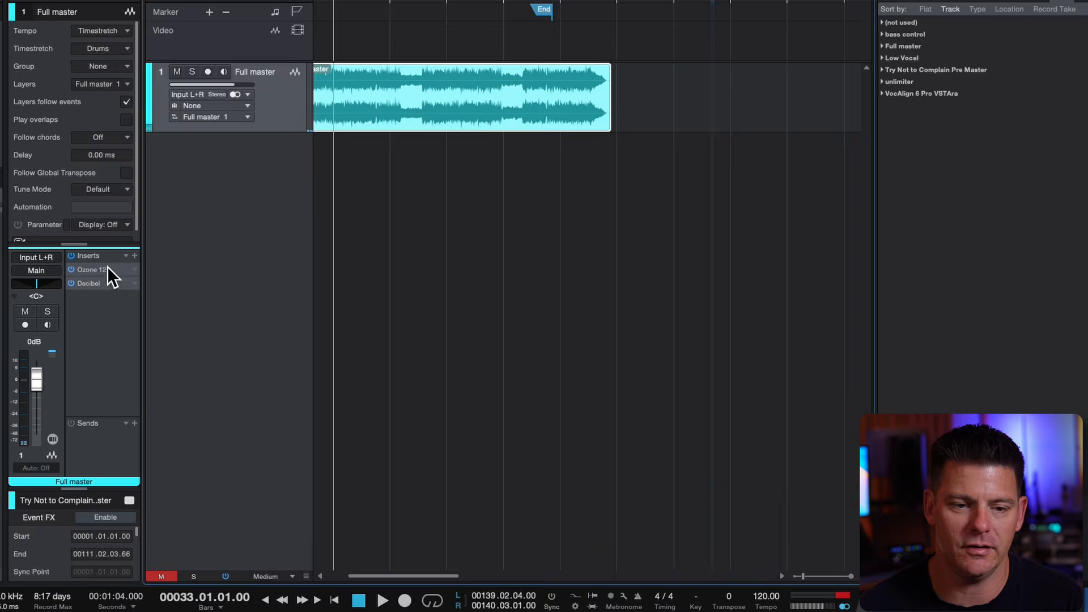
Insert a second Ozone 12 on the Full master track between the first Ozone 12 and Decibel
{"action": "left_click", "coordinate": [137, 246]}
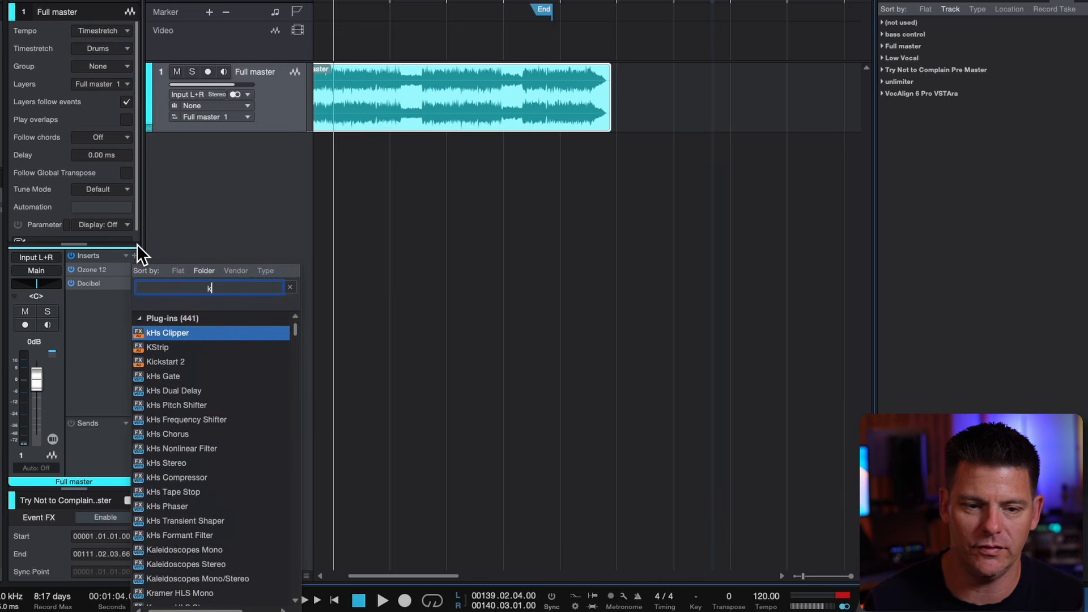
{"action": "type", "text": "ozone 12"}
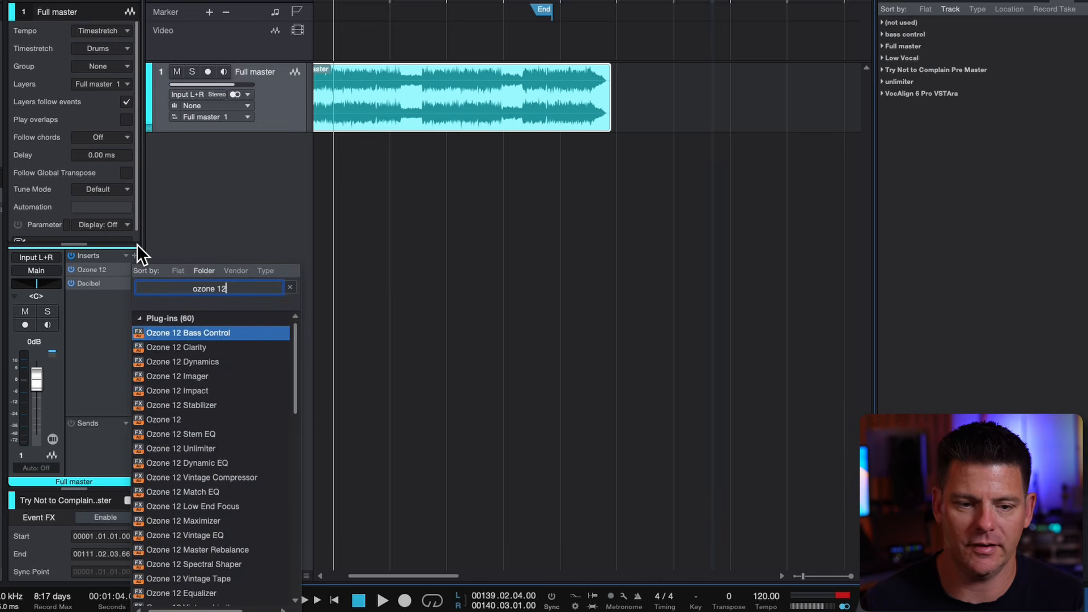
{"action": "left_click", "coordinate": [187, 419]}
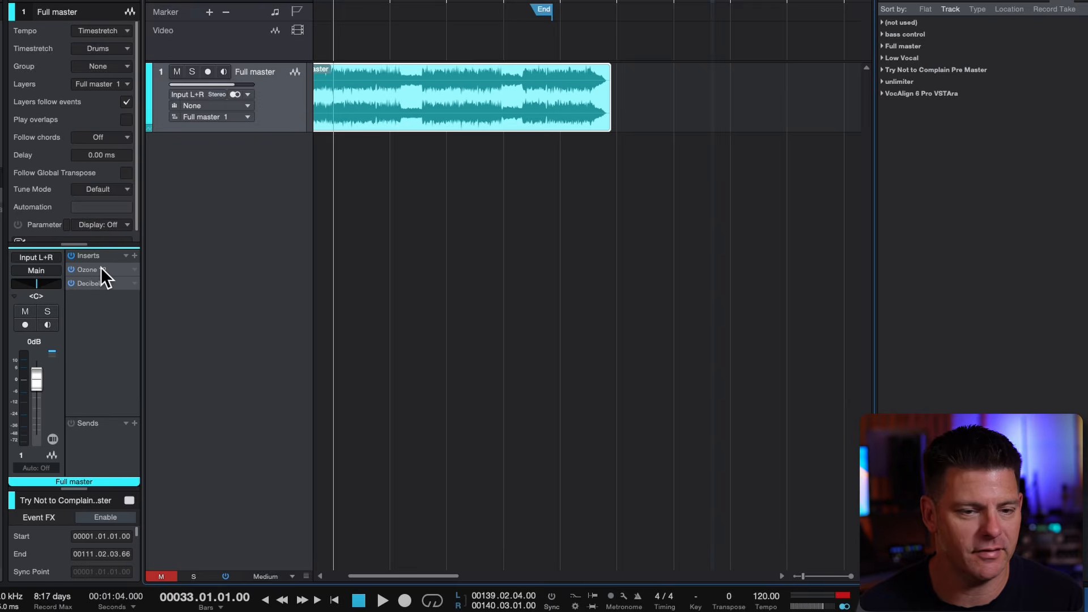
{"action": "left_click_drag", "start_coordinate": [90, 288], "coordinate": [91, 267]}
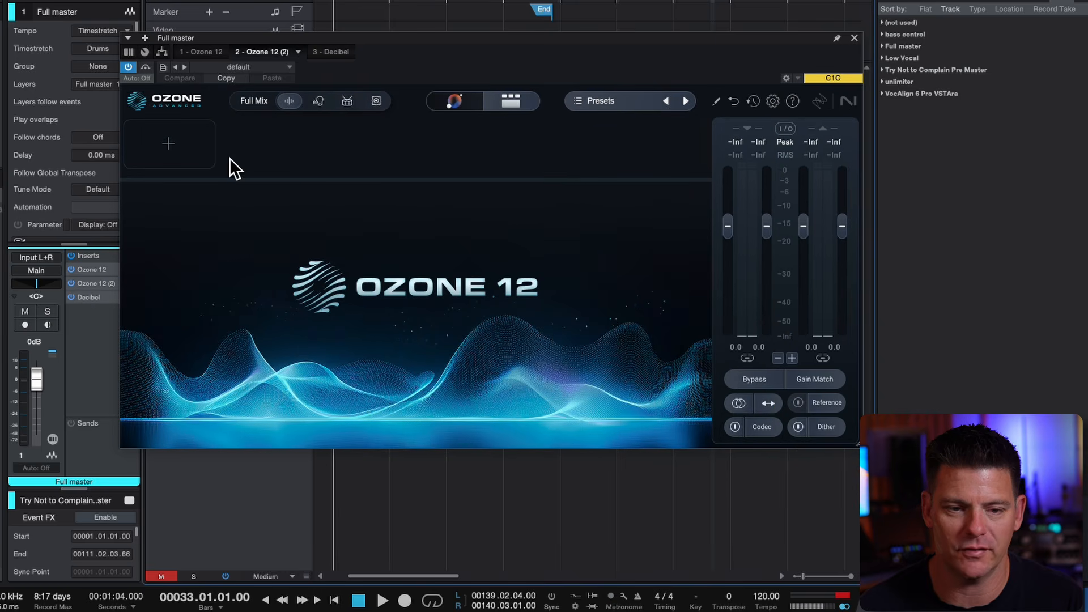
Add a Maximizer to the second Ozone 12 and set its limiting mode to IRC 4 - Transient
{"action": "left_click", "coordinate": [189, 117]}
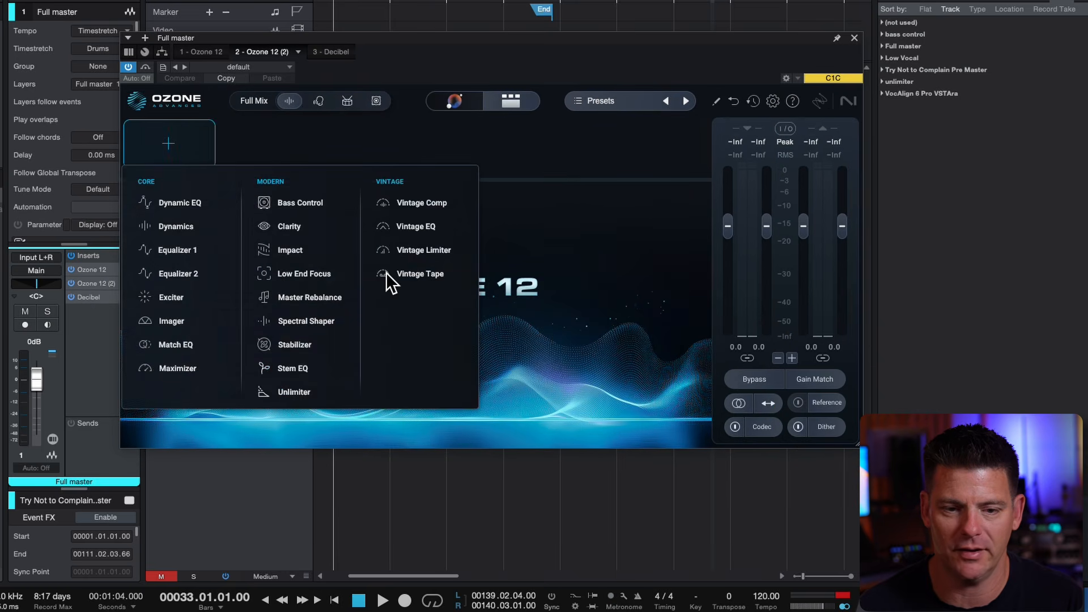
{"action": "left_click", "coordinate": [158, 370]}
{"action": "left_click", "coordinate": [199, 220]}
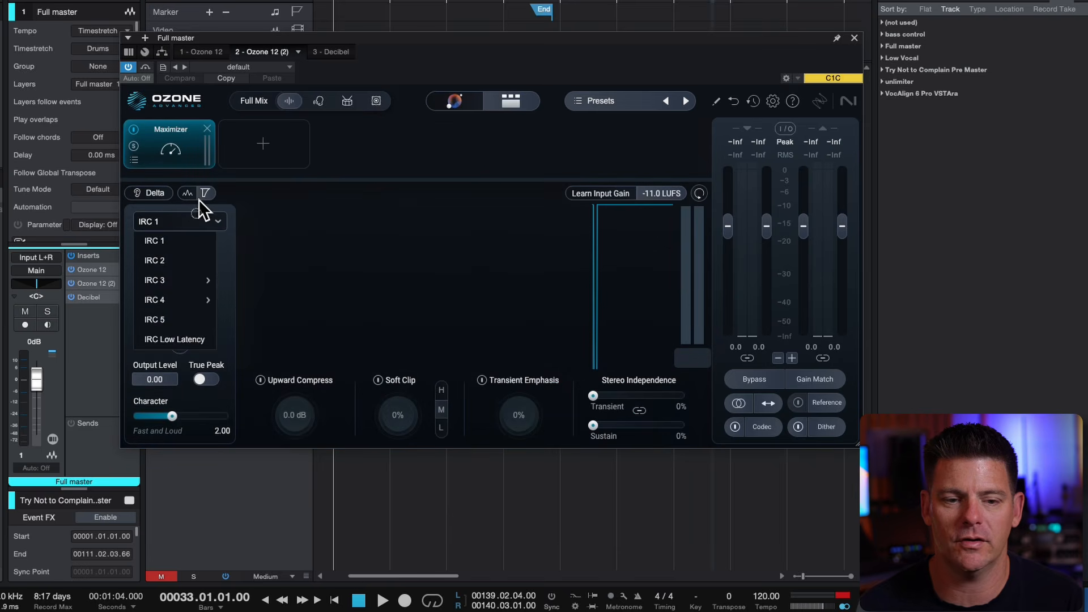
{"action": "left_click", "coordinate": [336, 236]}
{"action": "double_click", "coordinate": [105, 272]}
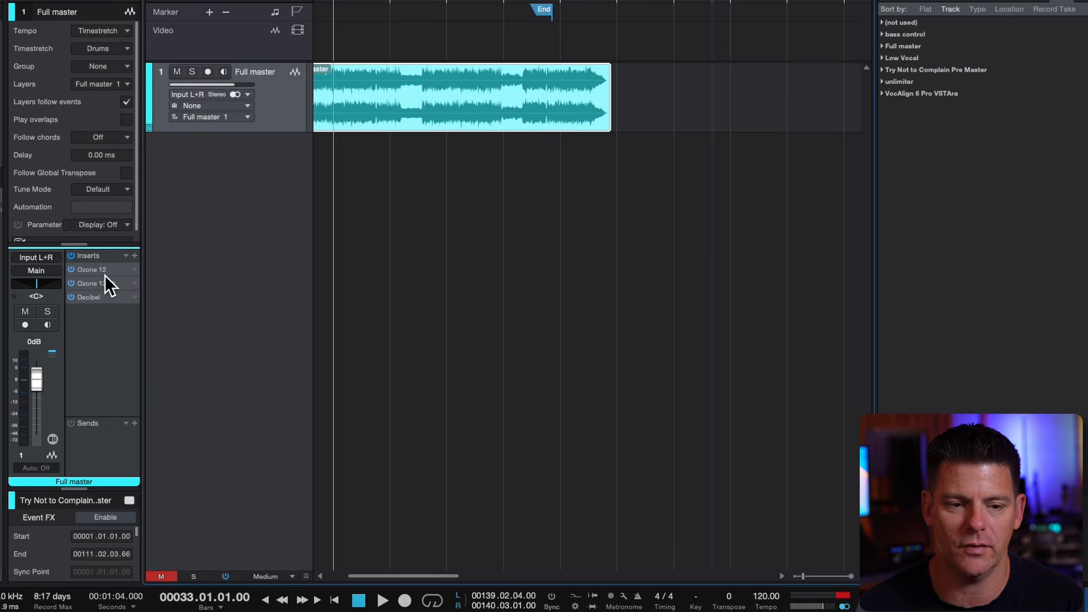
{"action": "double_click", "coordinate": [100, 271]}
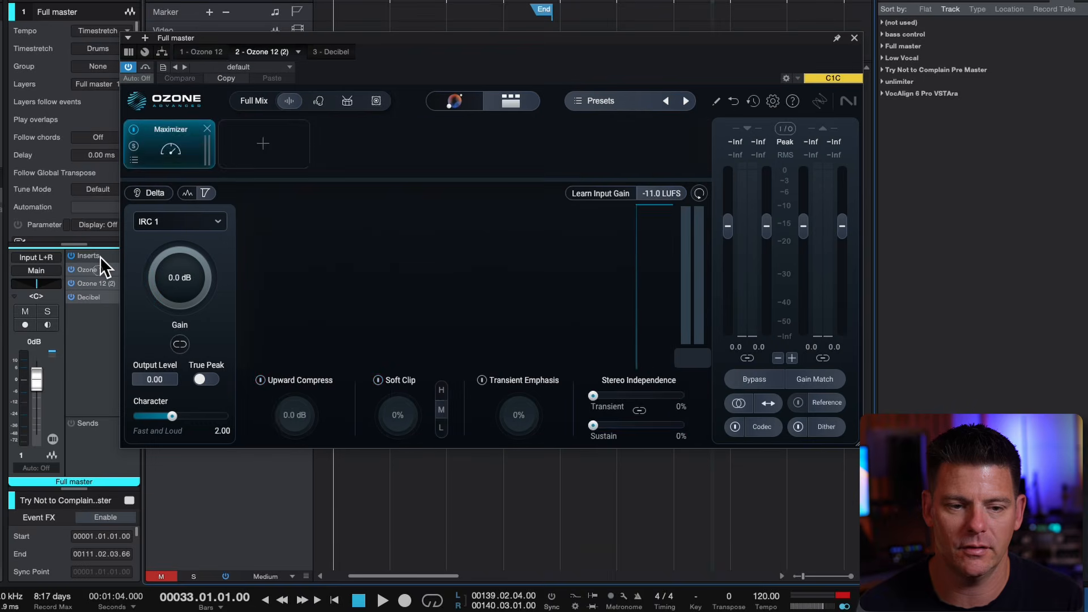
{"action": "double_click", "coordinate": [97, 280]}
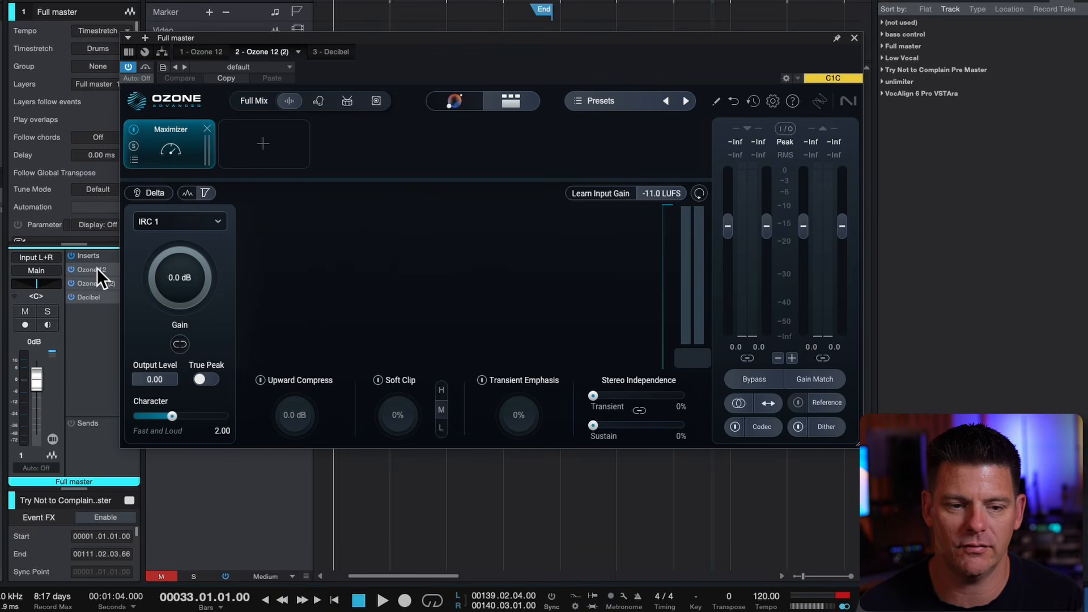
{"action": "left_click", "coordinate": [179, 221]}
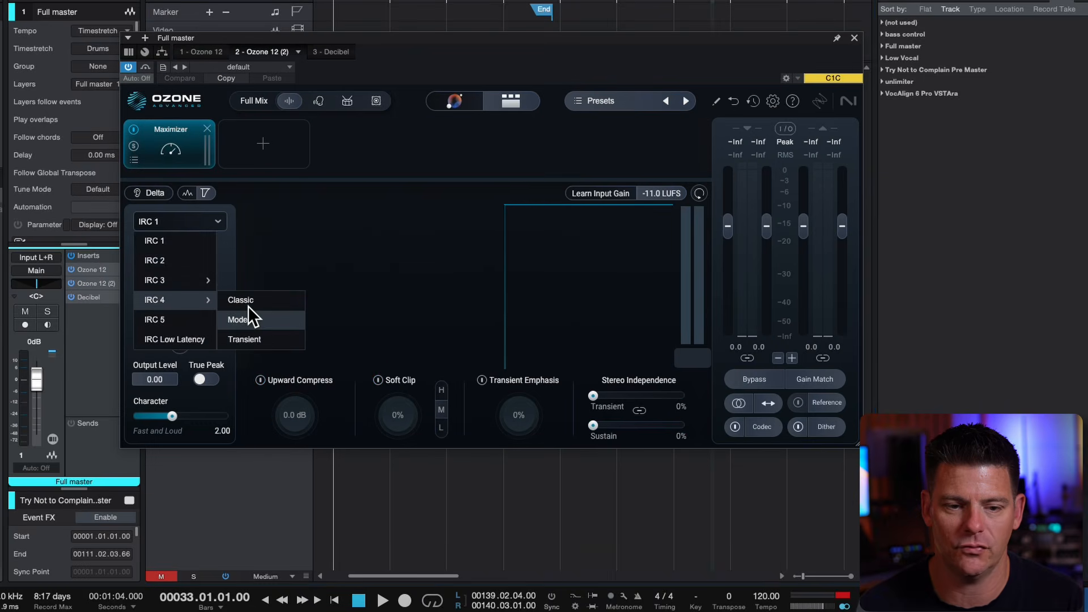
{"action": "left_click", "coordinate": [245, 325]}
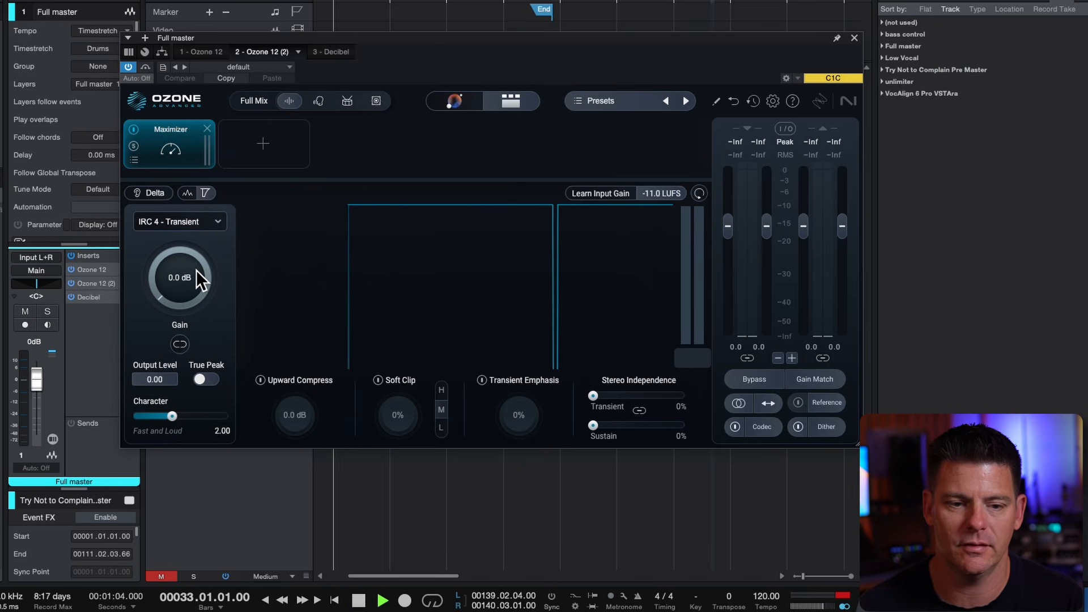
During playback, set the second Maximizer's gain to +1.0 dB and check the resulting loudness in Decibel
{"action": "key", "text": "space"}
{"action": "left_click_drag", "start_coordinate": [202, 267], "coordinate": [206, 257]}
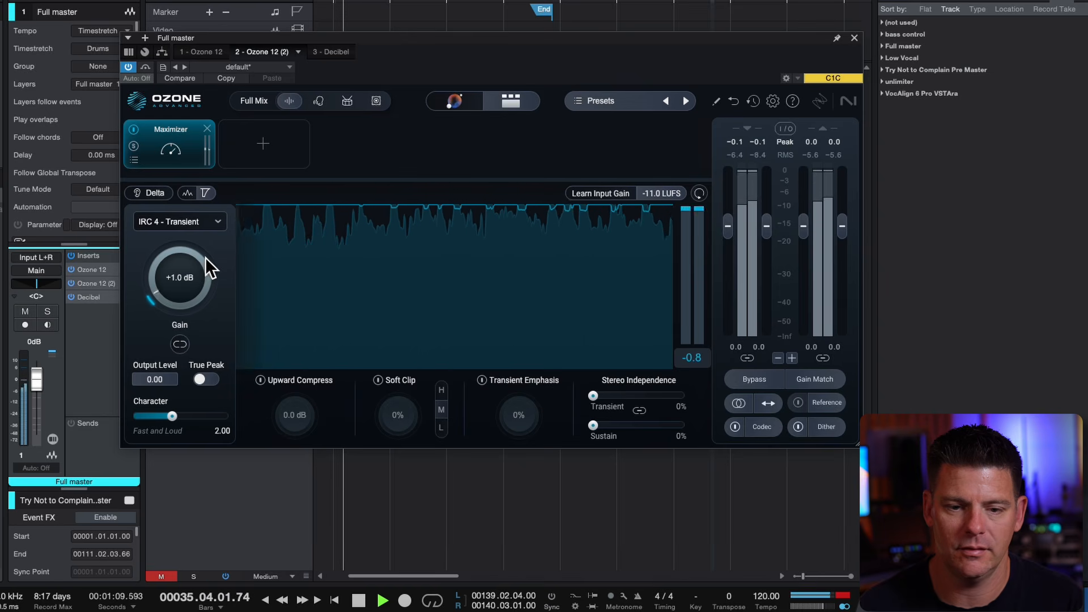
{"action": "double_click", "coordinate": [113, 290]}
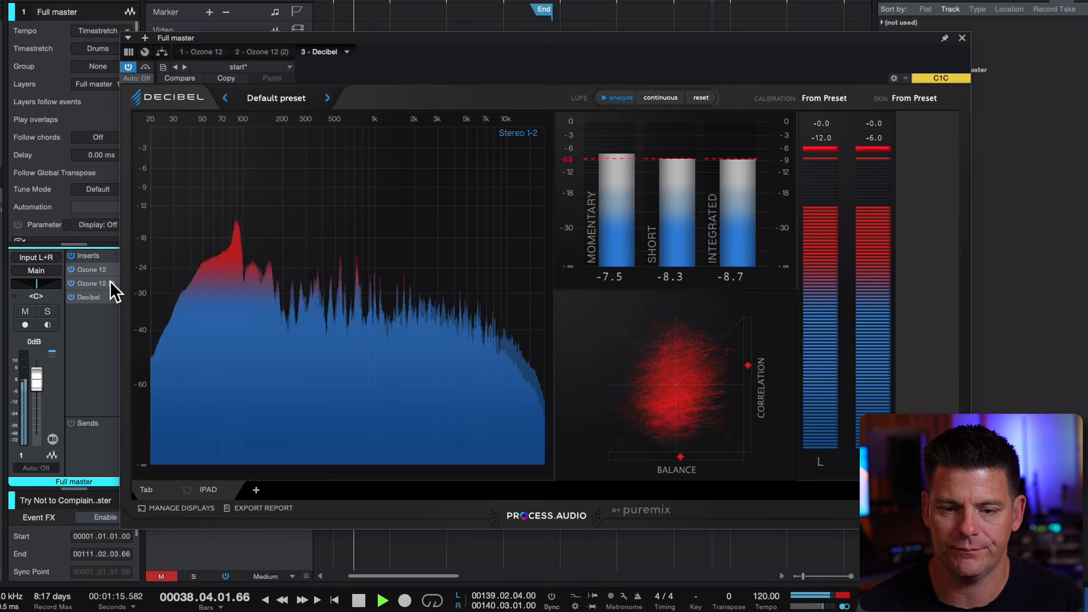
{"action": "key", "text": "space"}
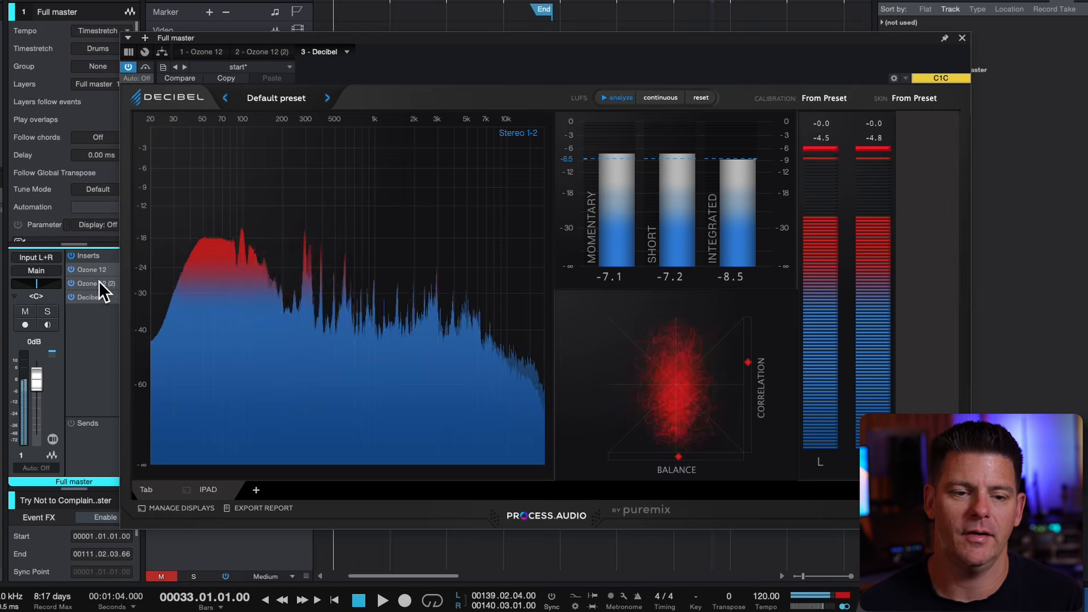
In the first Ozone 12's Stem EQ, move the Drums bell to 11201 Hz and -1.1 dB and audition it
{"action": "left_click", "coordinate": [101, 267]}
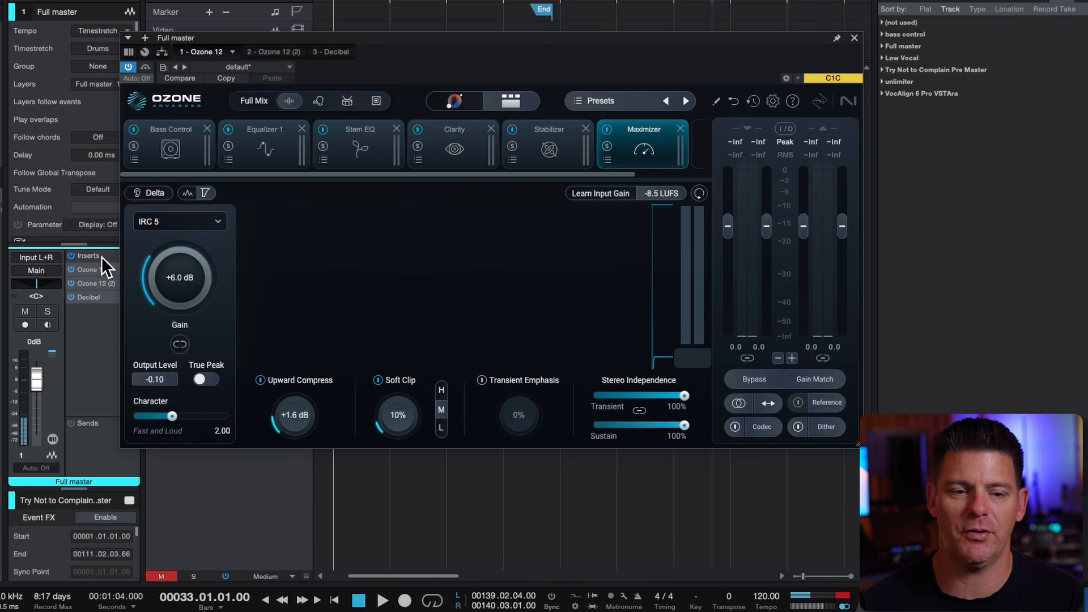
{"action": "left_click", "coordinate": [362, 139]}
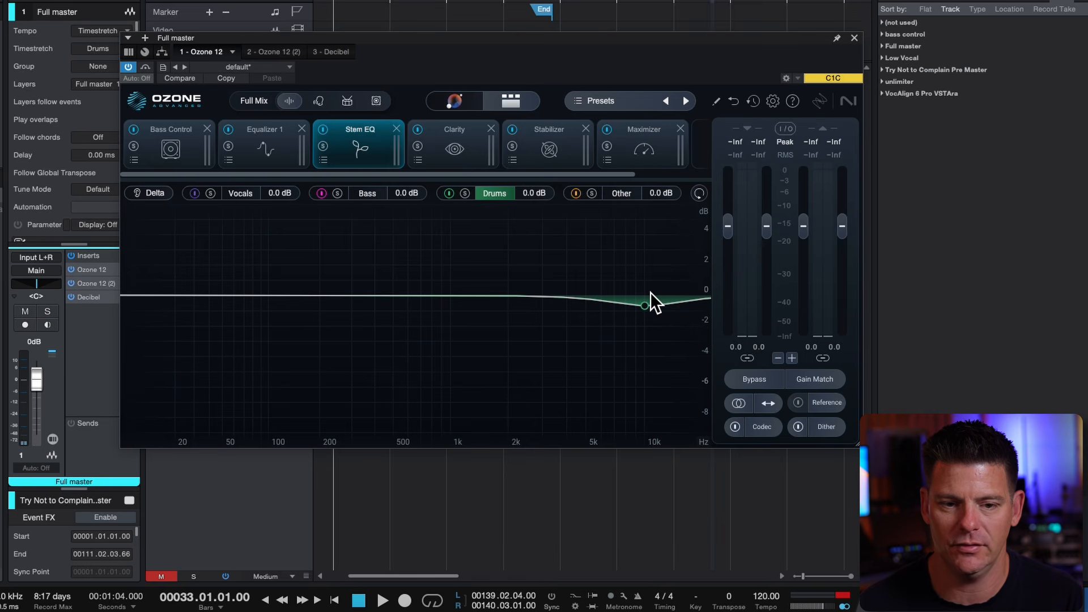
{"action": "left_click_drag", "start_coordinate": [648, 292], "coordinate": [658, 298]}
{"action": "key", "text": "space"}
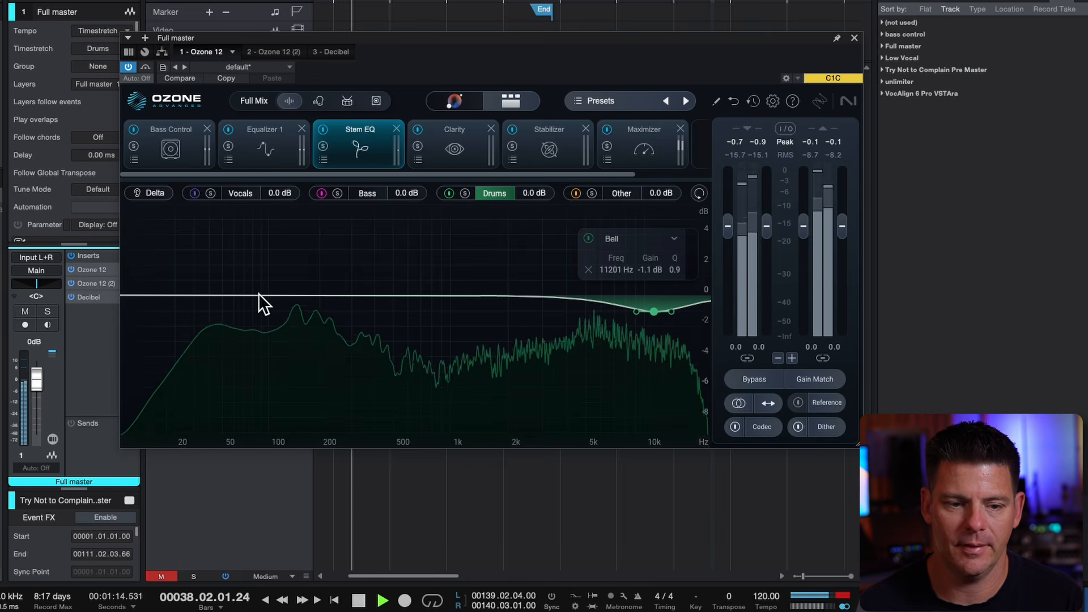
{"action": "key", "text": "space"}
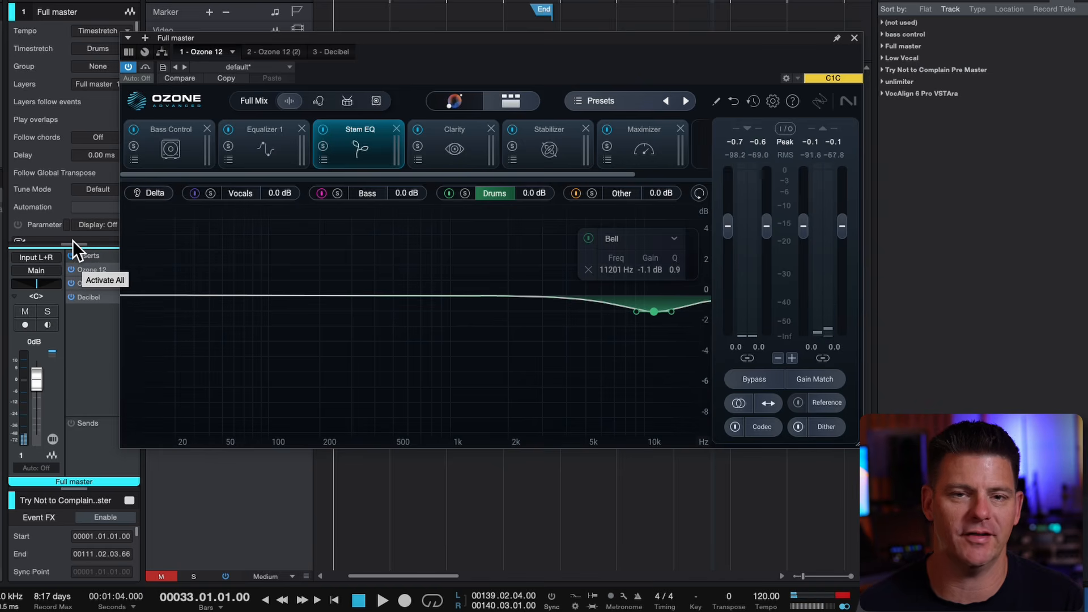
Compare the playing song with all Full master inserts bypassed and reactivated, and stop playback
{"action": "left_click", "coordinate": [72, 240]}
{"action": "key", "text": "space"}
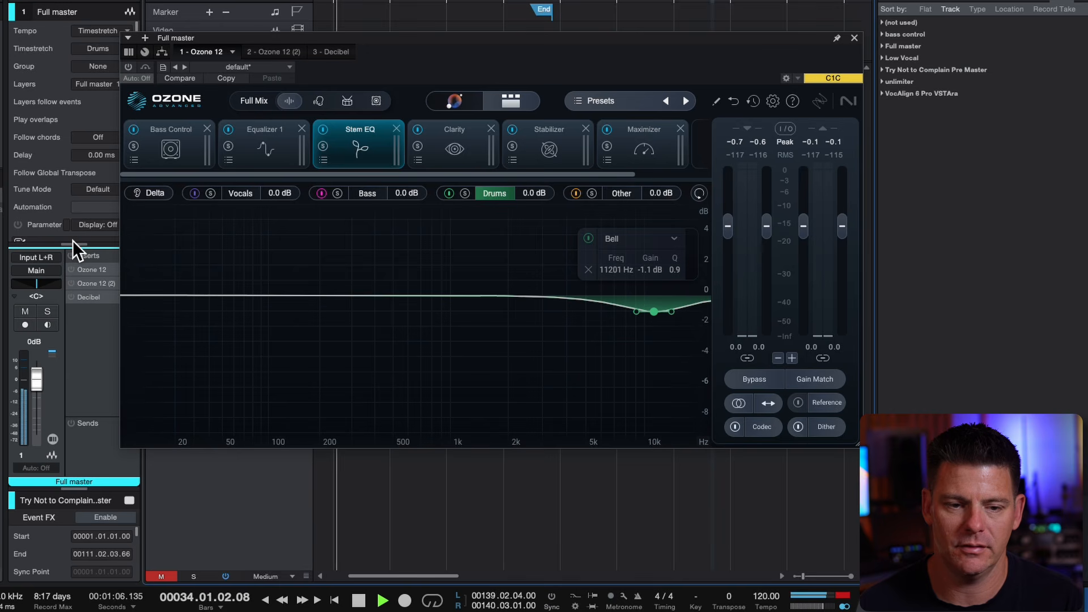
{"action": "left_click", "coordinate": [72, 240]}
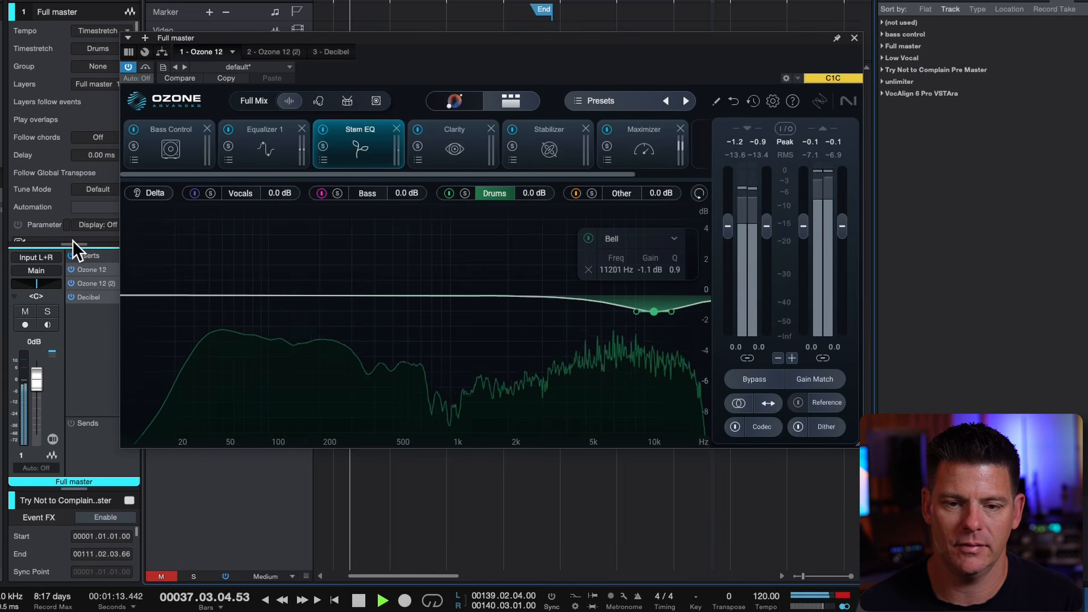
{"action": "key", "text": "space"}
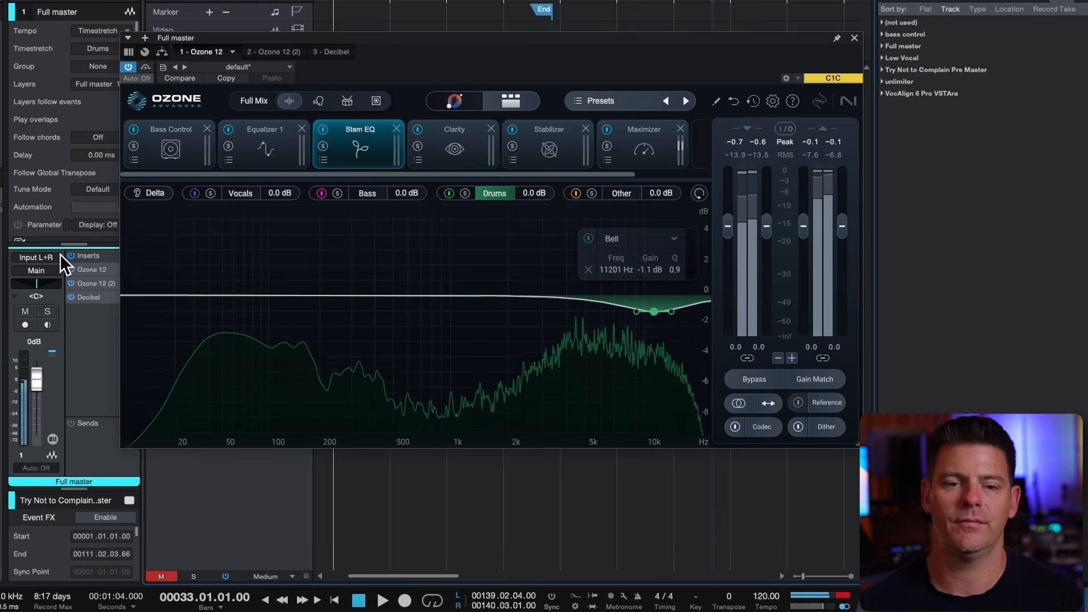